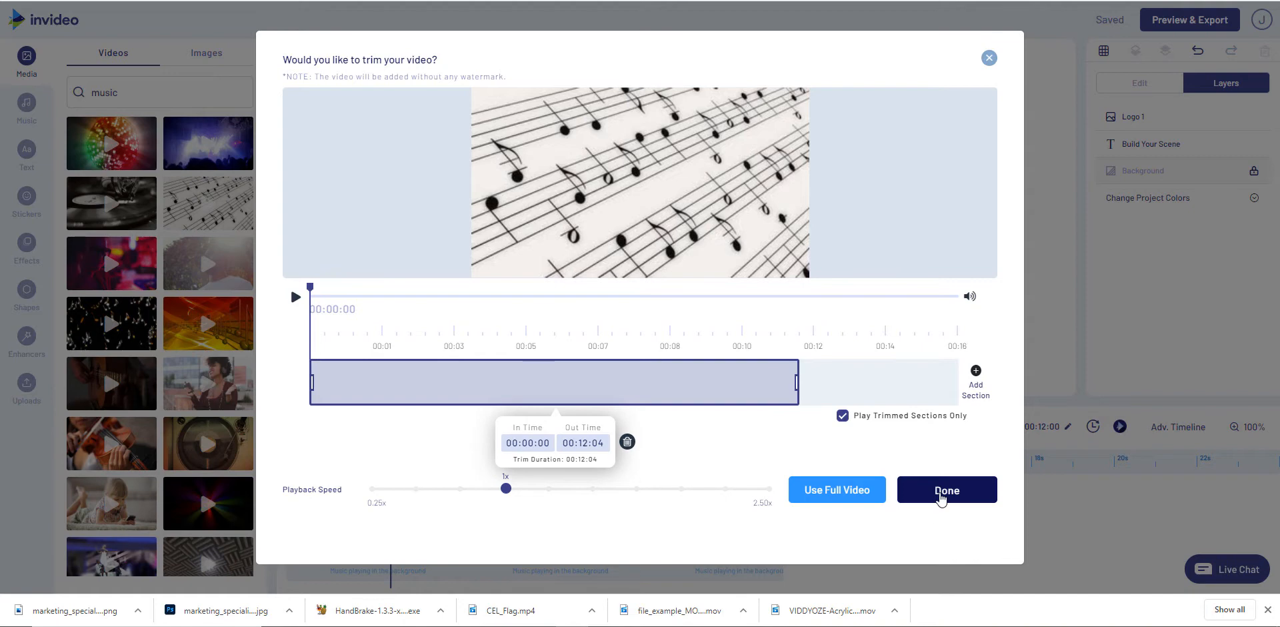
- Apply the 00:00:00 to 00:12:04 trim to the sheet-music clip and preview the scene
click(946, 490)
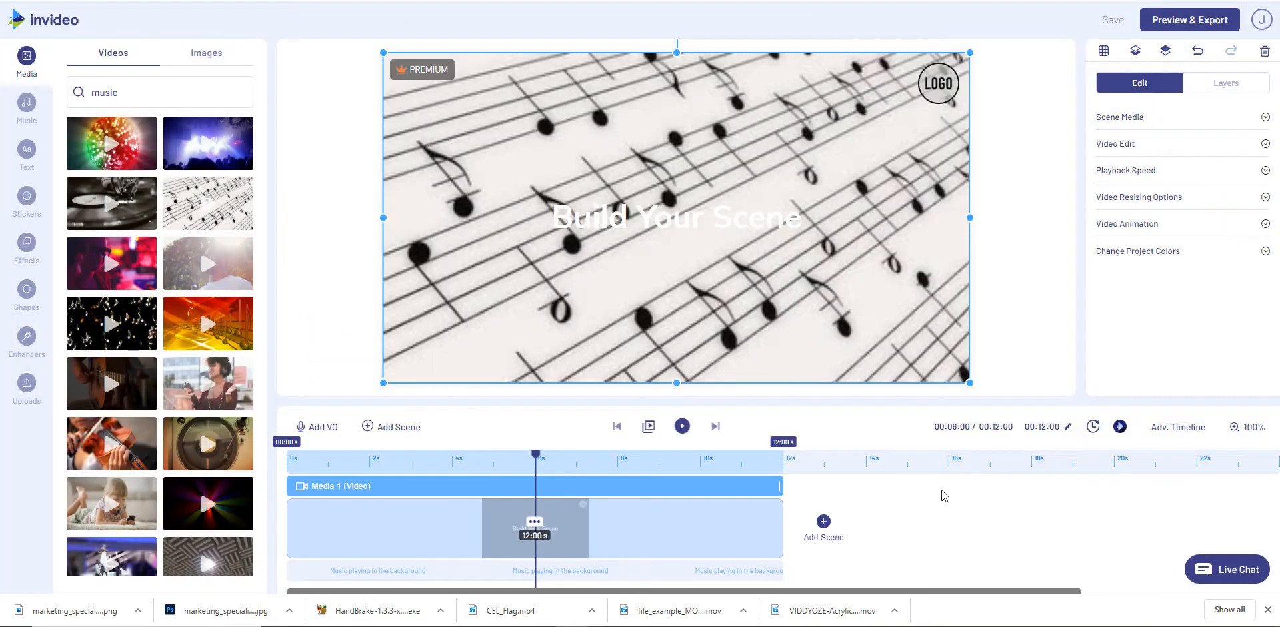
click(680, 426)
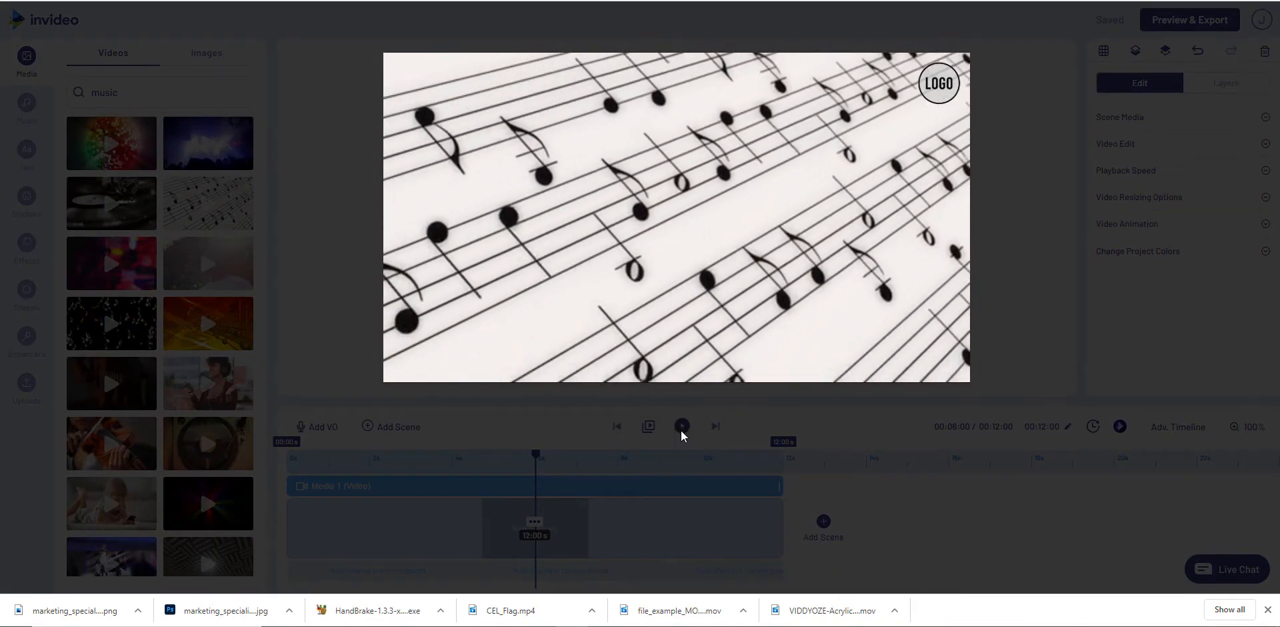
click(681, 428)
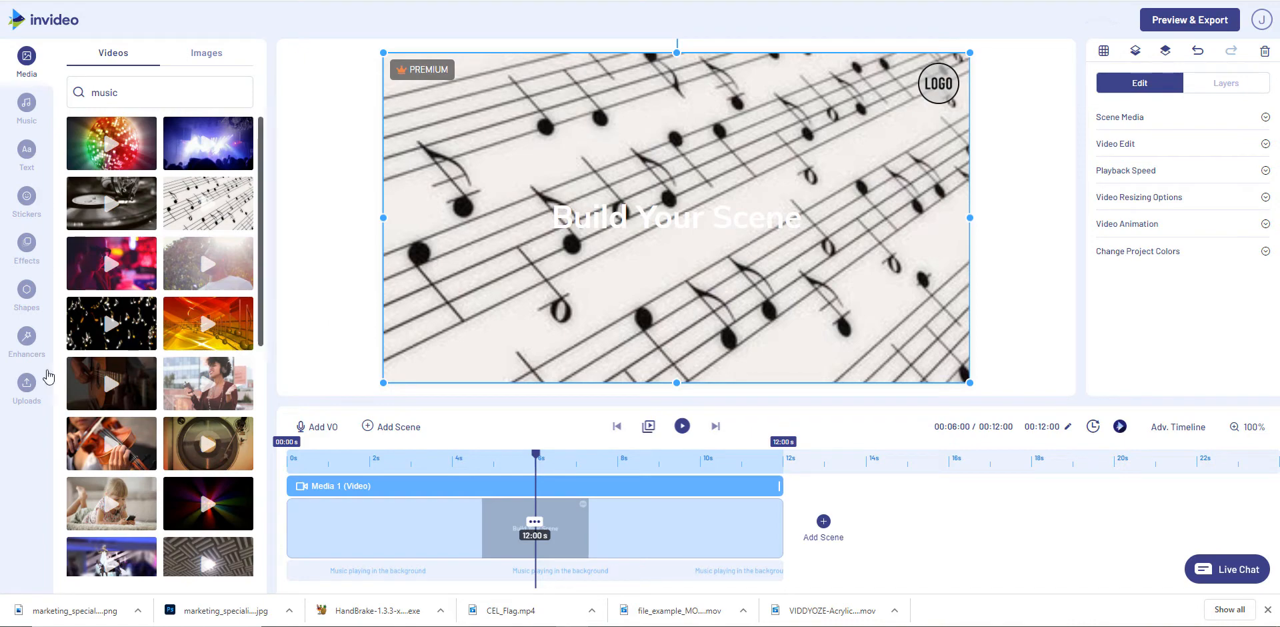
- Replace the scene's placeholder logo with the uploaded "THiNK! and do" logo and enlarge it in its corner
click(28, 385)
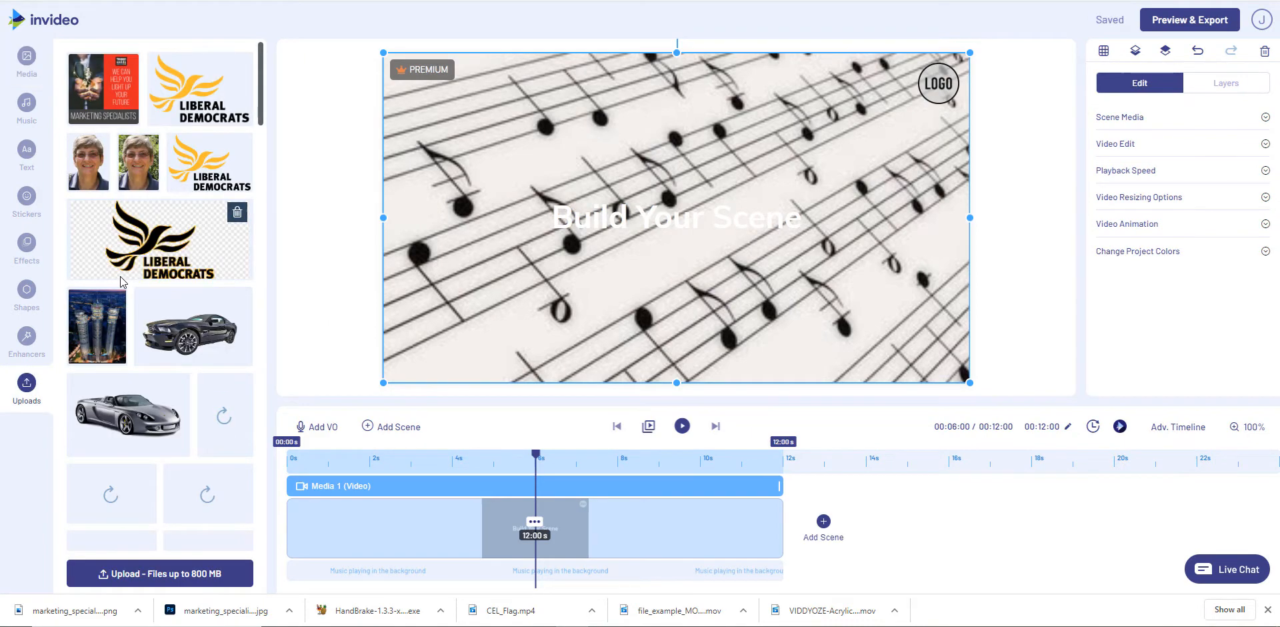
scroll(119, 275, down, 4)
scroll(119, 275, down, 12)
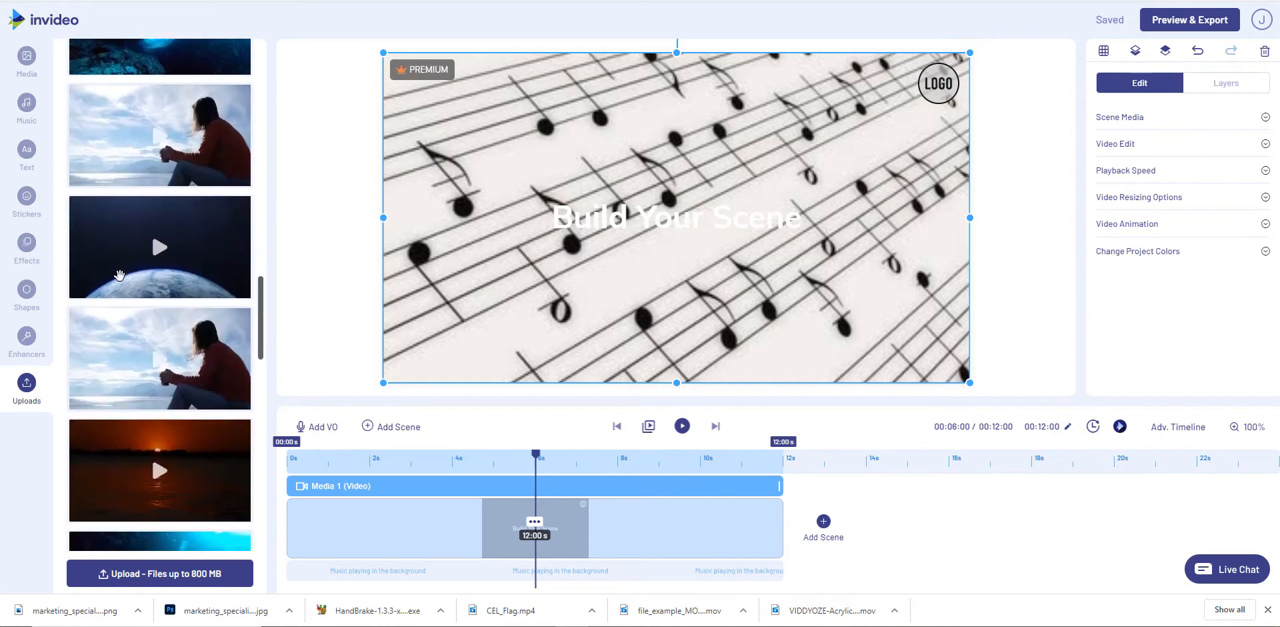
scroll(119, 275, down, 12)
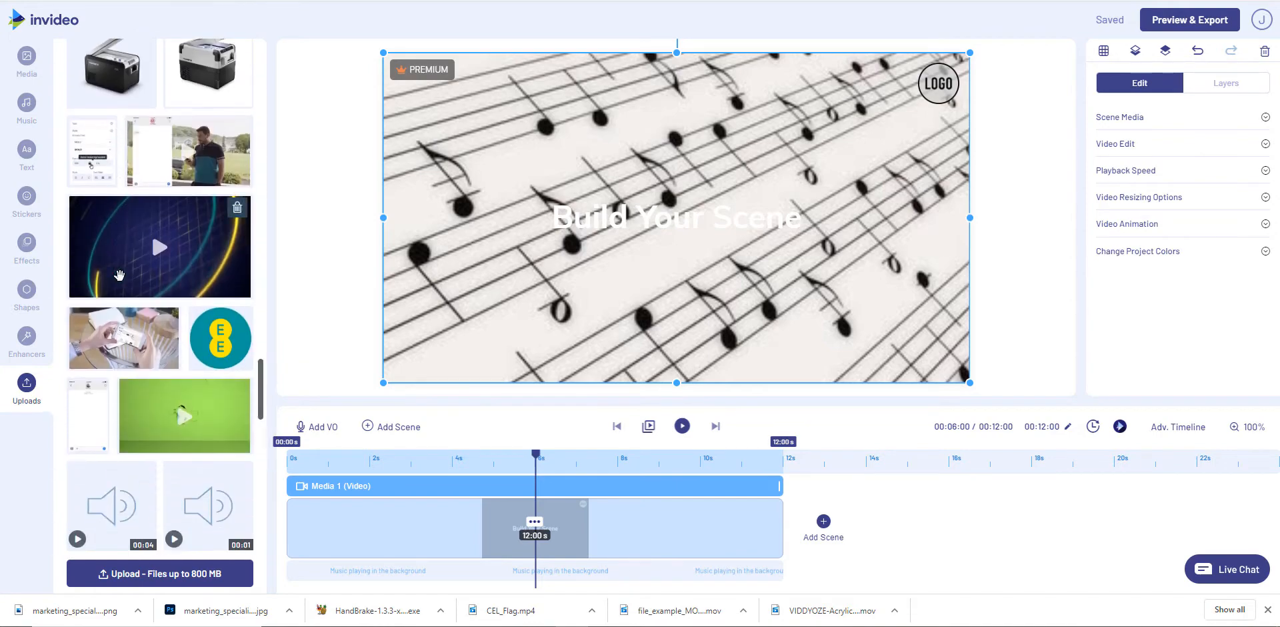
scroll(119, 274, down, 10)
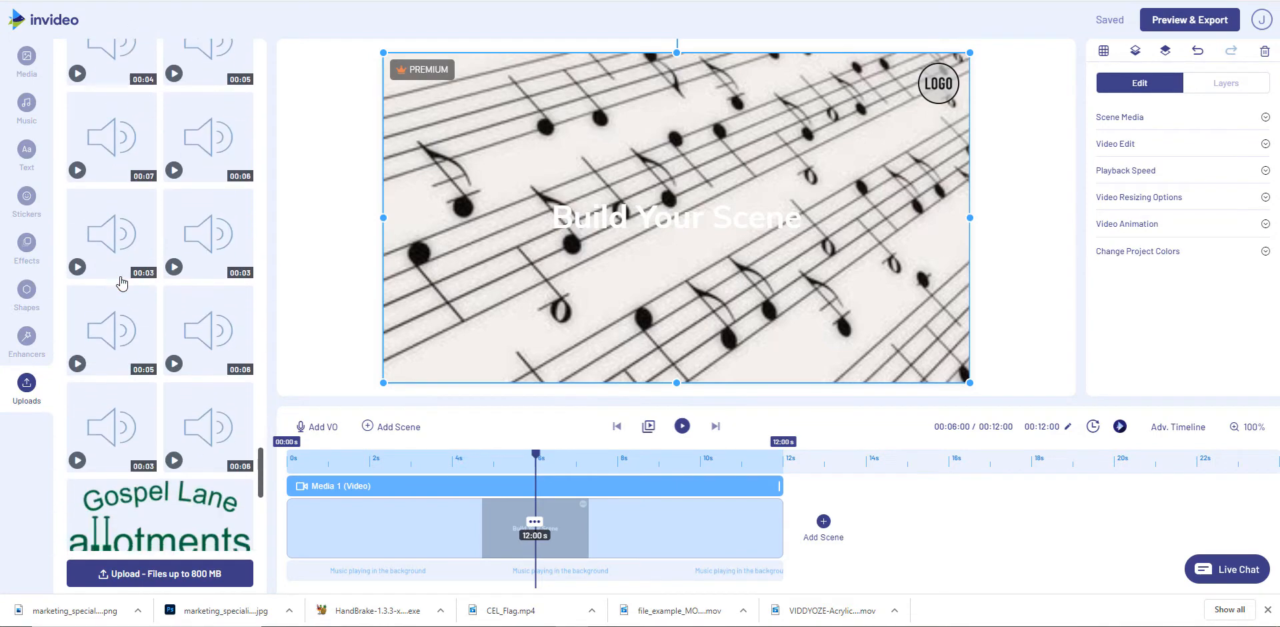
scroll(120, 280, down, 12)
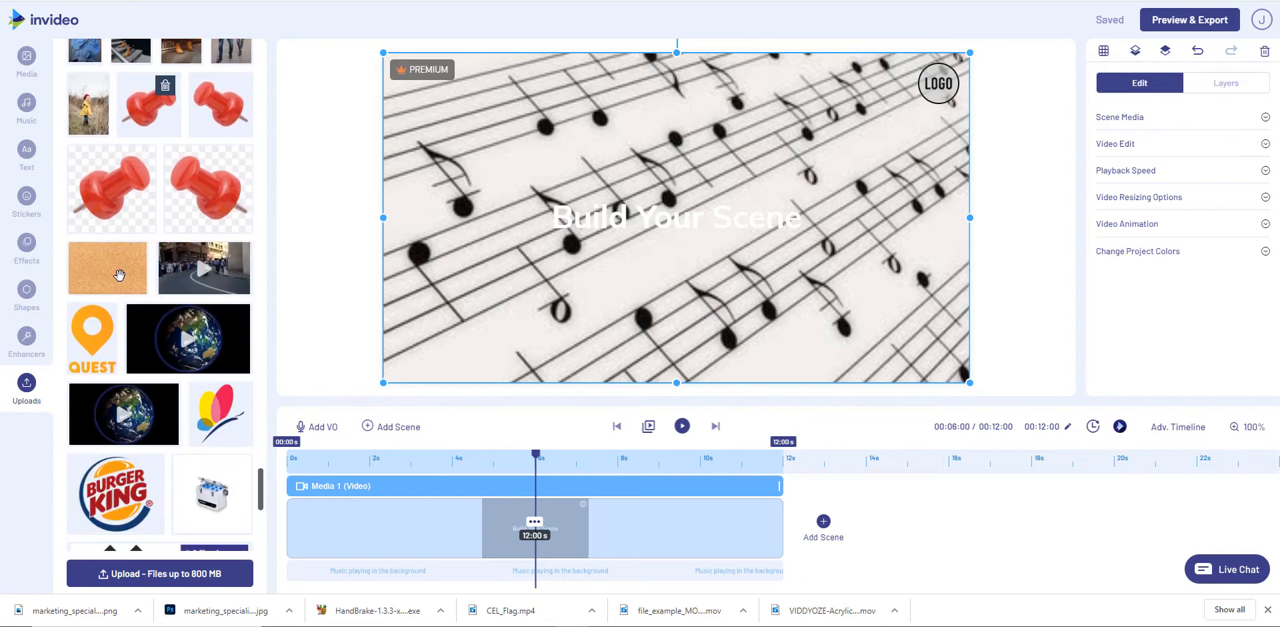
scroll(120, 280, down, 10)
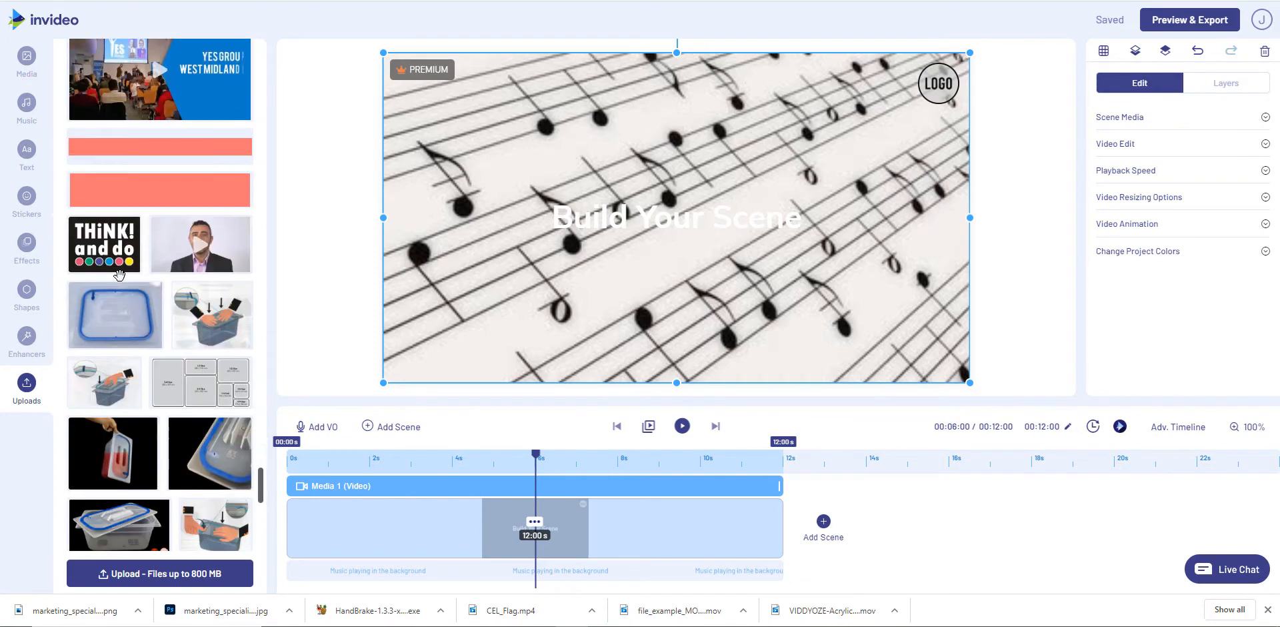
drag(118, 274, 938, 86)
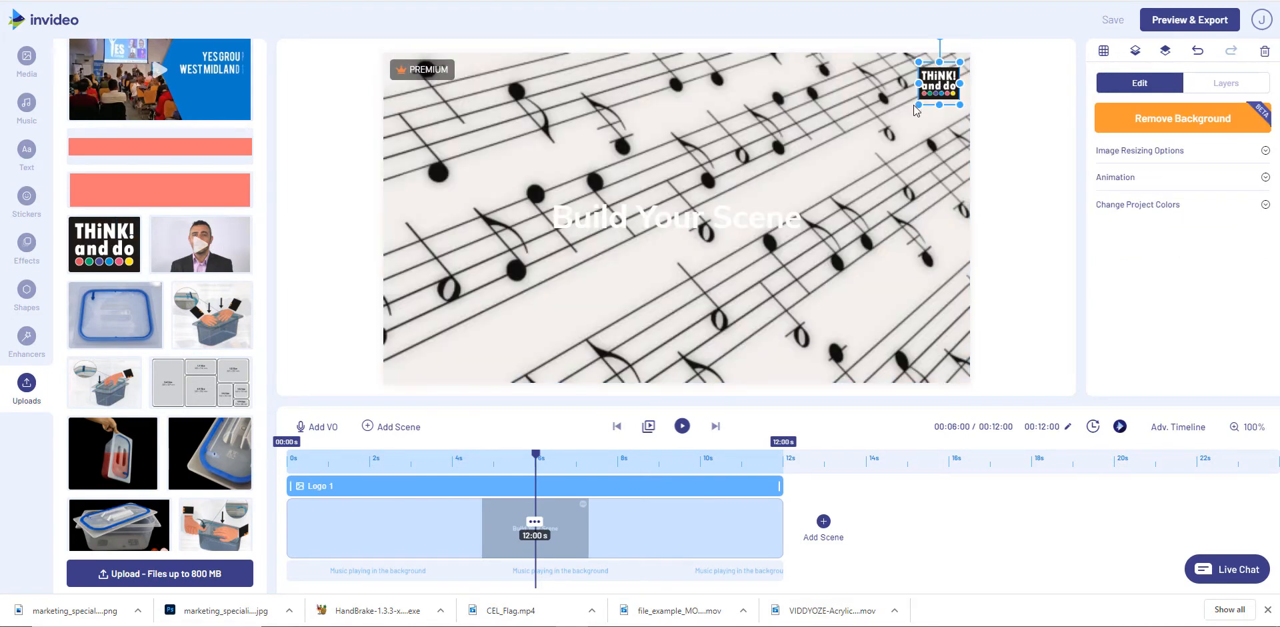
drag(913, 107, 885, 125)
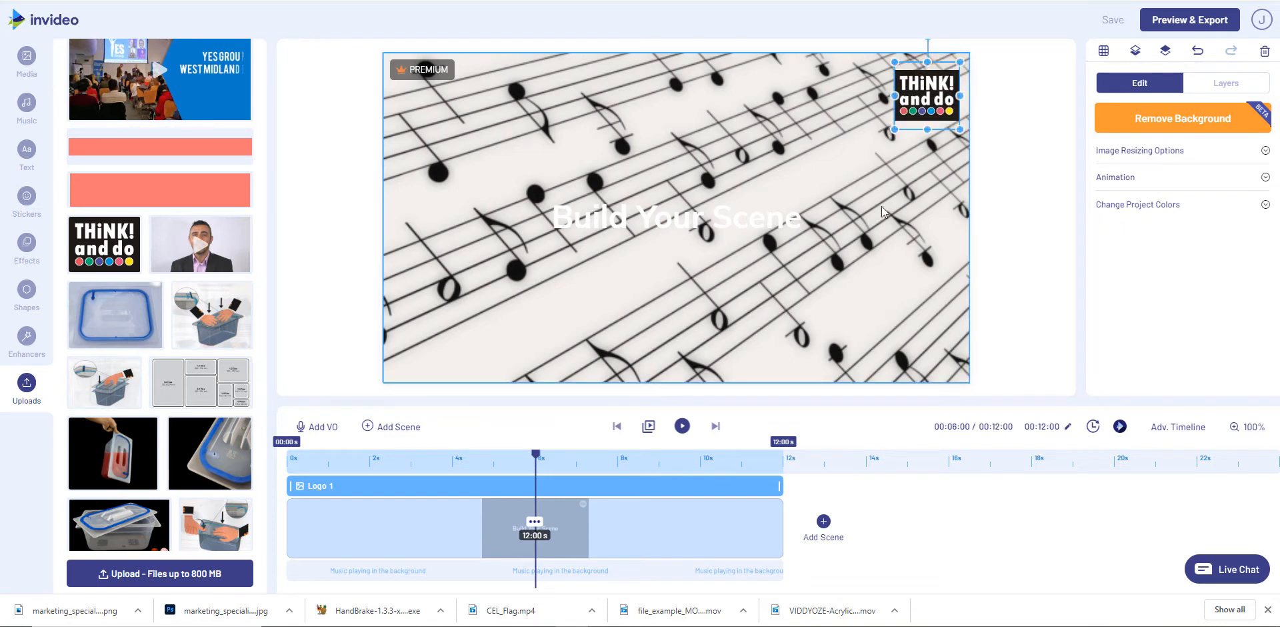
- Change the "Build Your Scene" text color to the preset red #ff0000
click(785, 232)
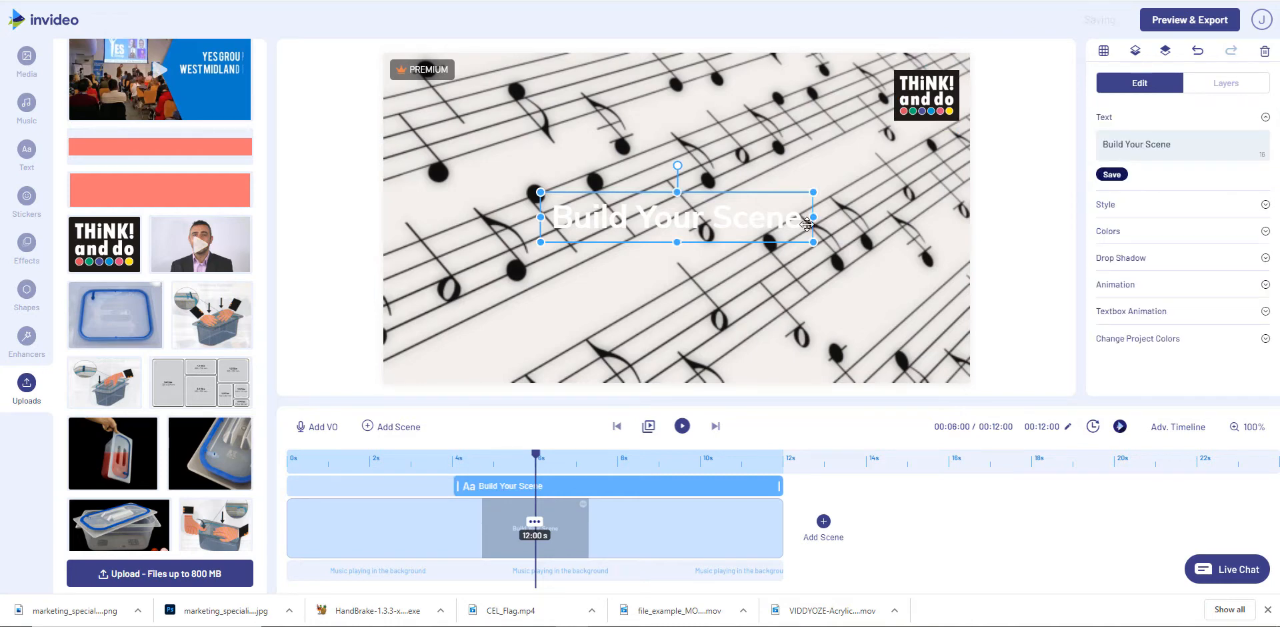
click(1117, 243)
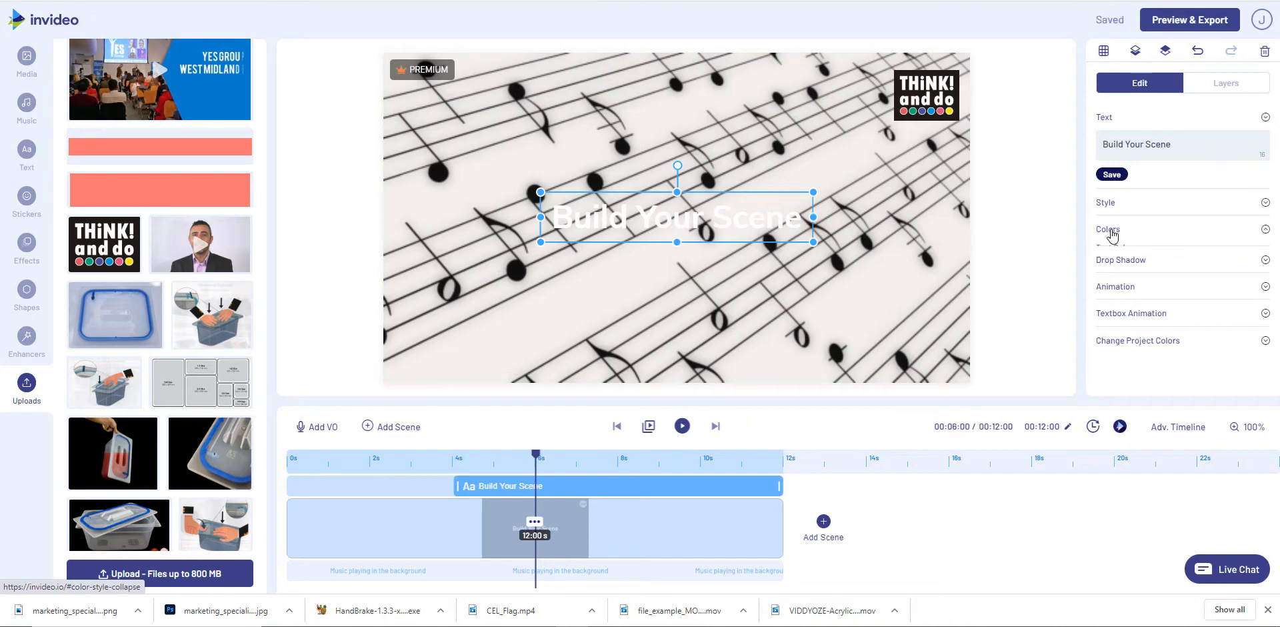
click(1106, 174)
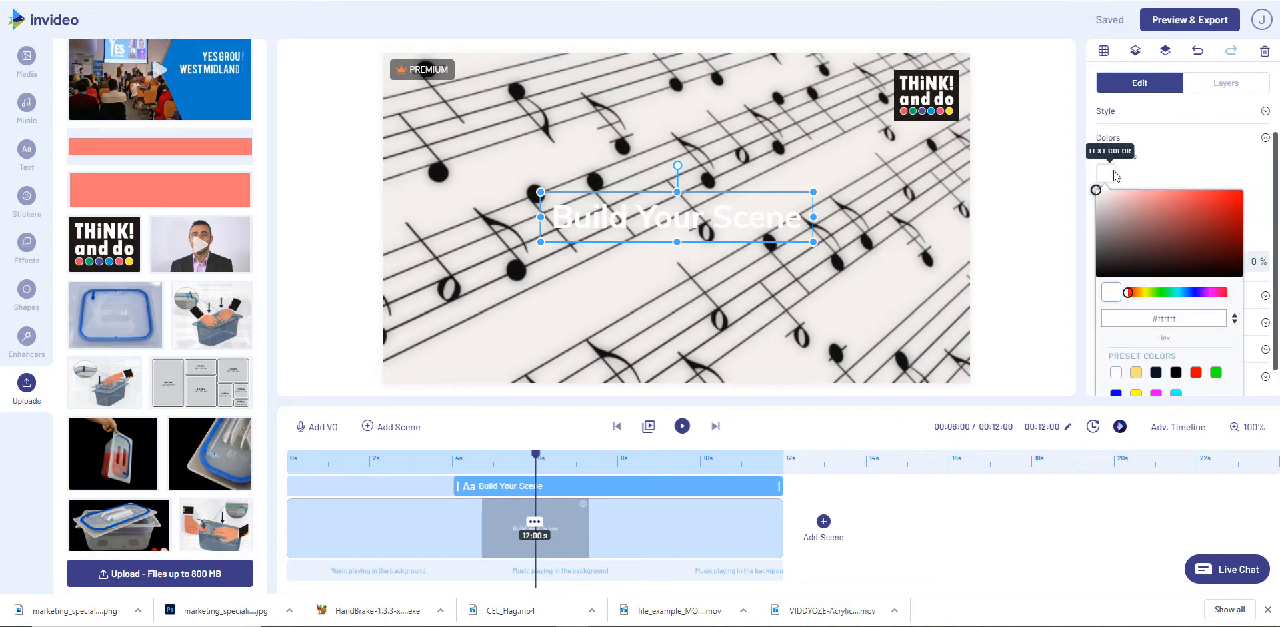
click(1197, 374)
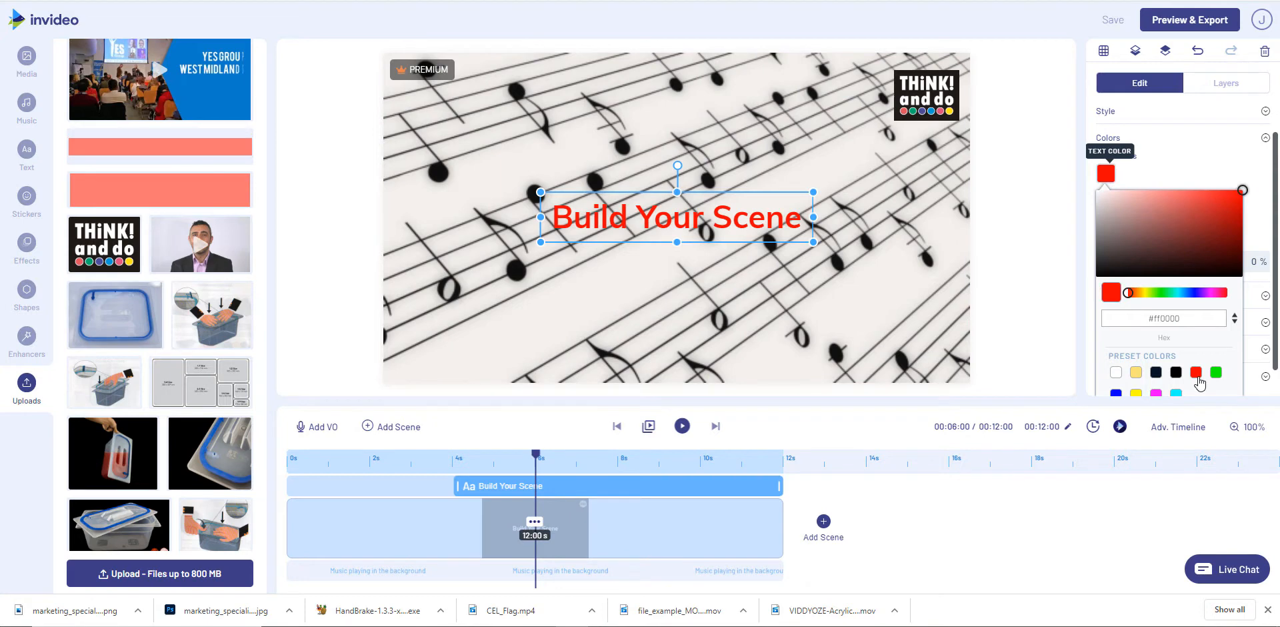
click(1054, 186)
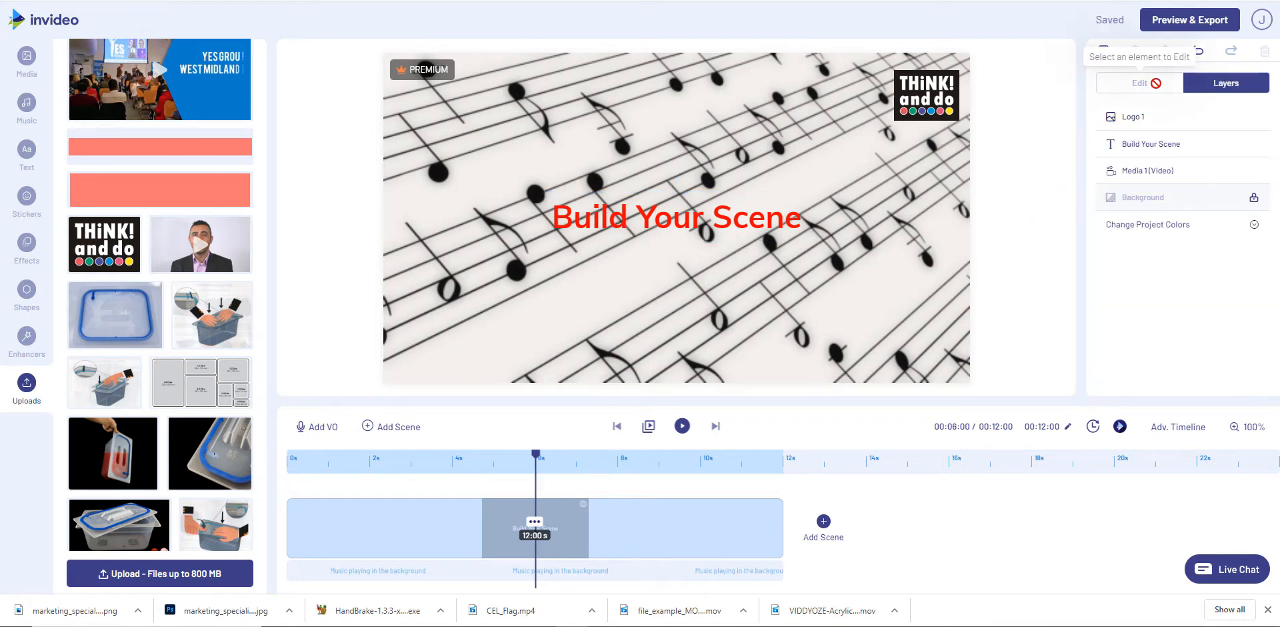
- Replace the "Build Your Scene" text with "Music Notes"
click(1157, 140)
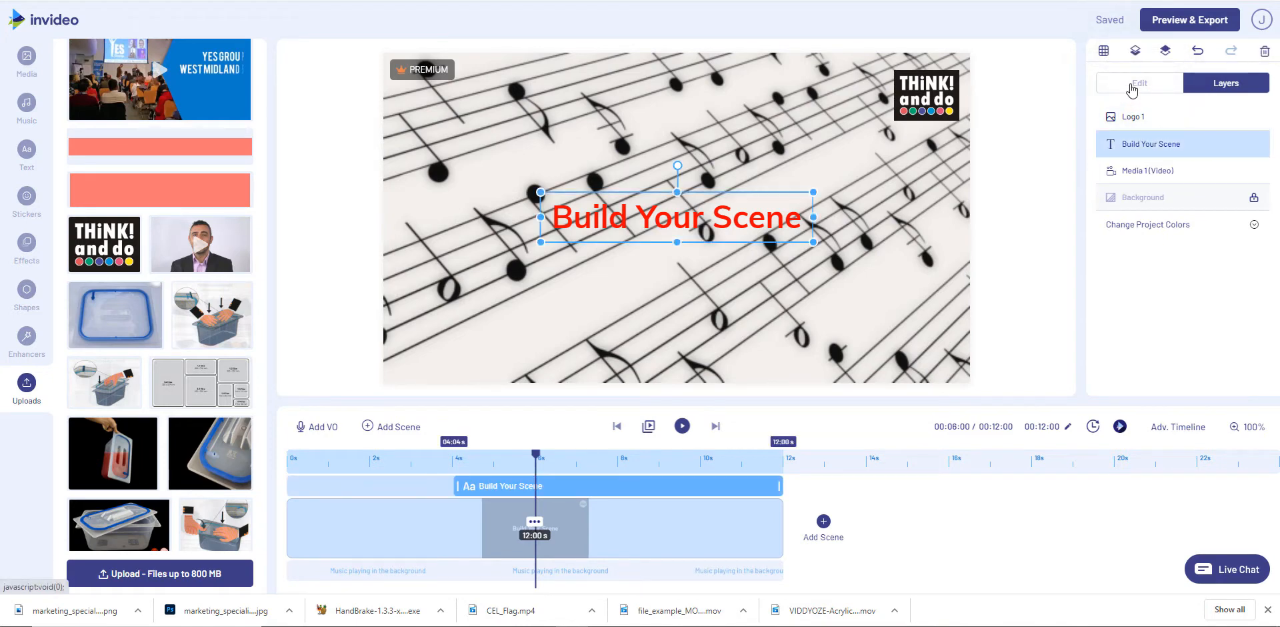
click(1131, 89)
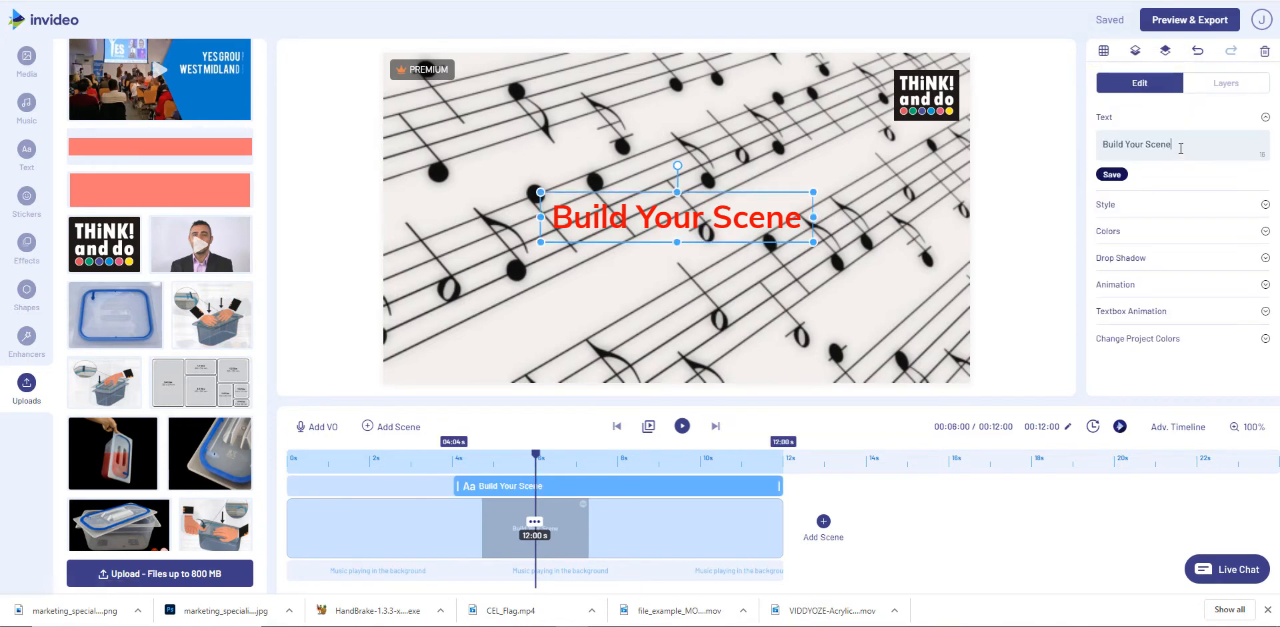
drag(1174, 144, 1103, 147)
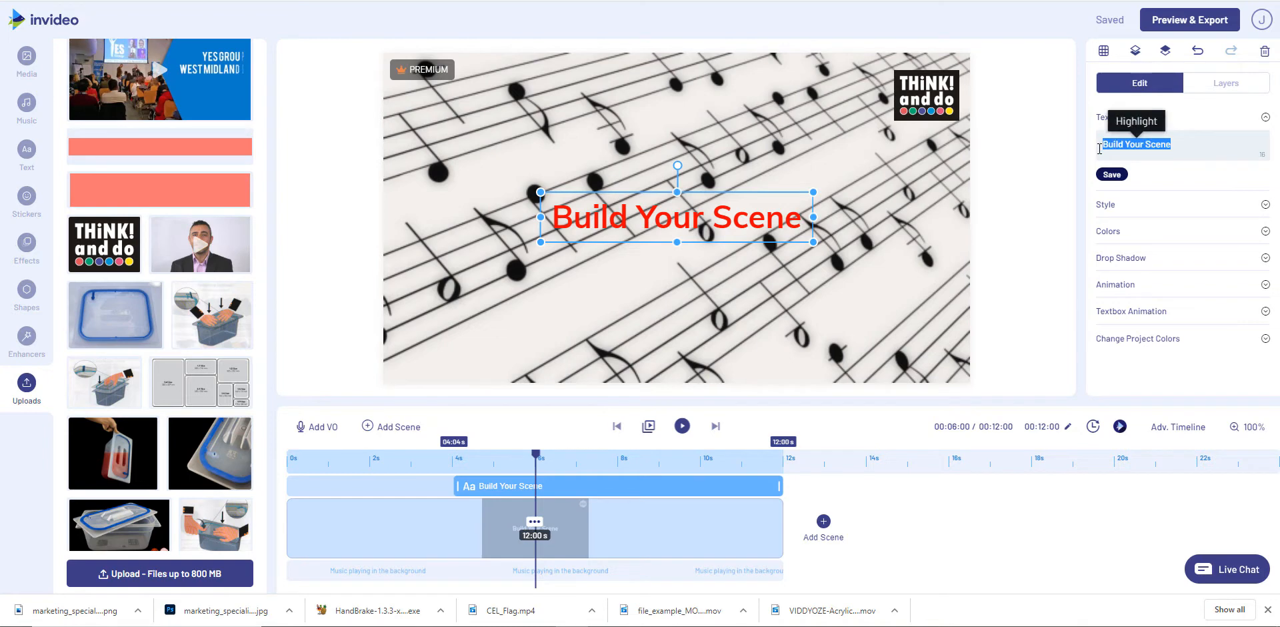
text(Mic)
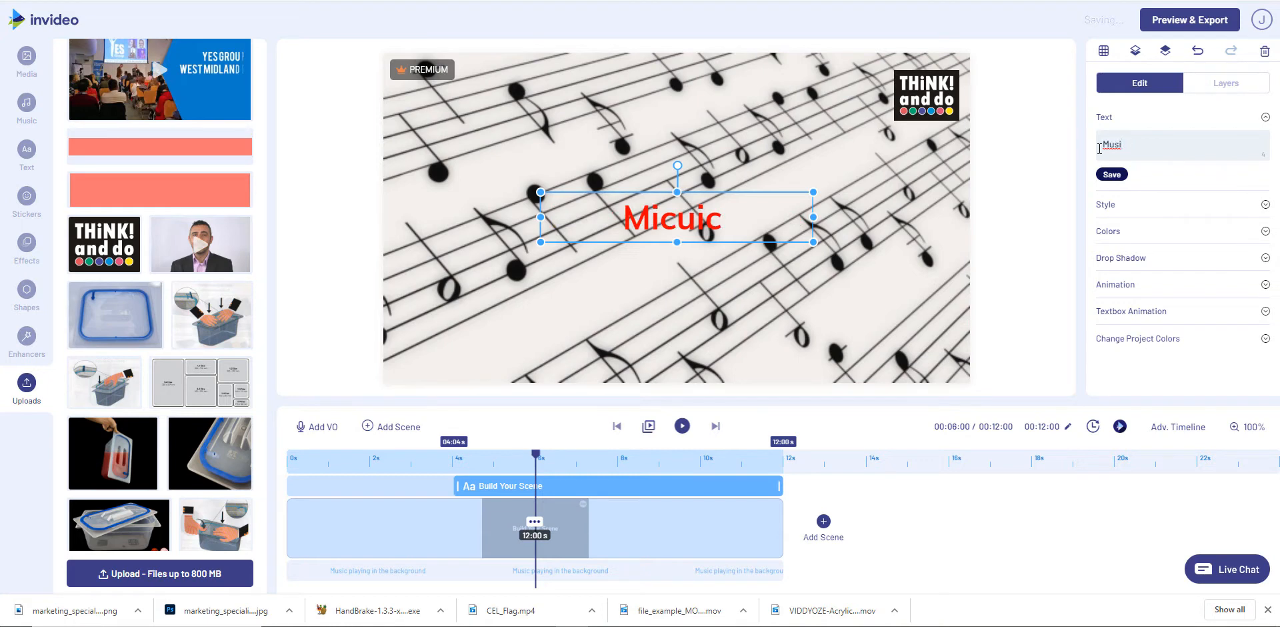
text(Notes)
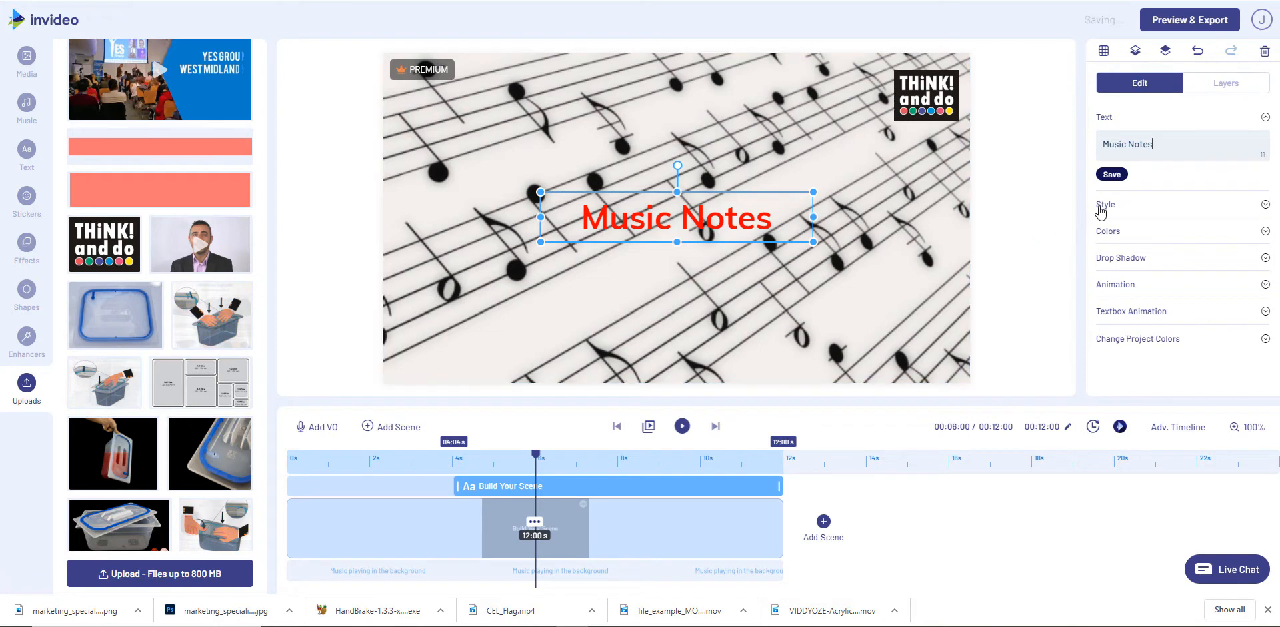
- Lock auto-resizing of the title, set its font size to 200, and move it to the centre of the scene
click(1105, 204)
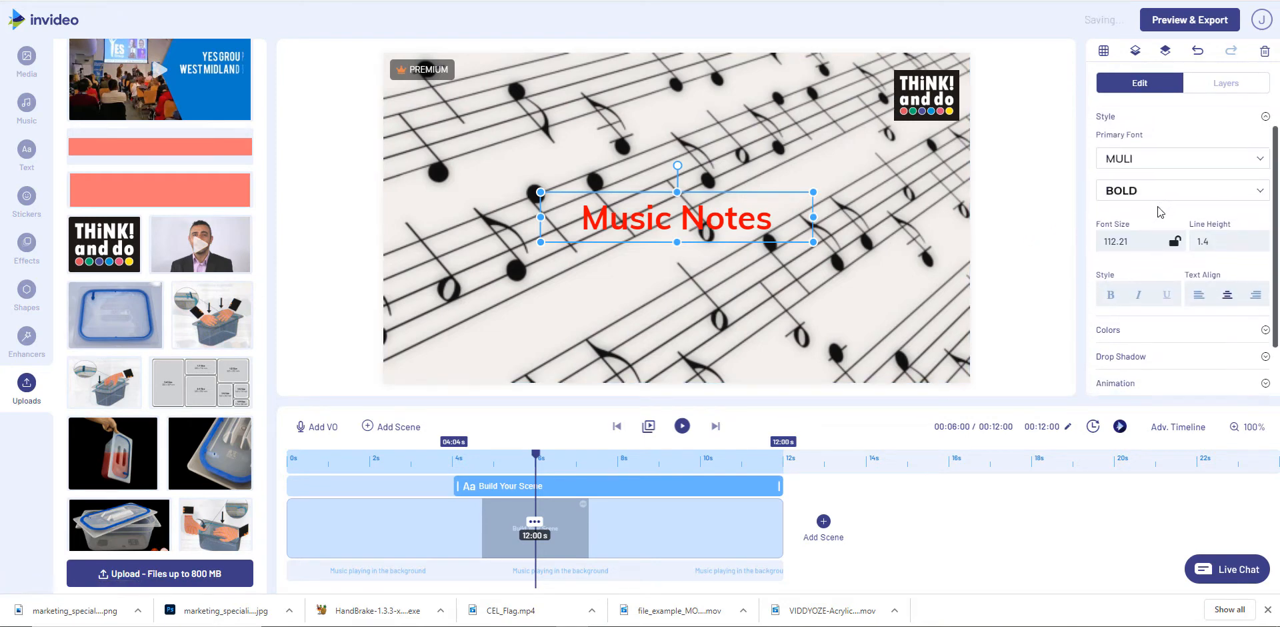
click(1175, 242)
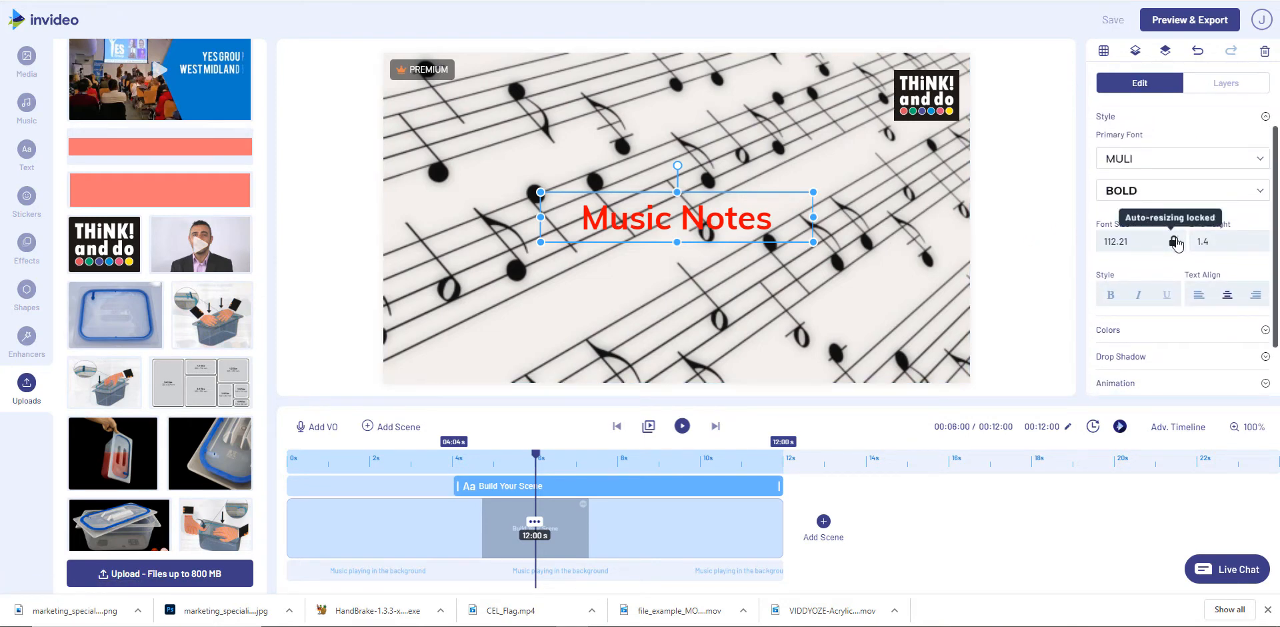
drag(1138, 243, 1100, 241)
text(200)
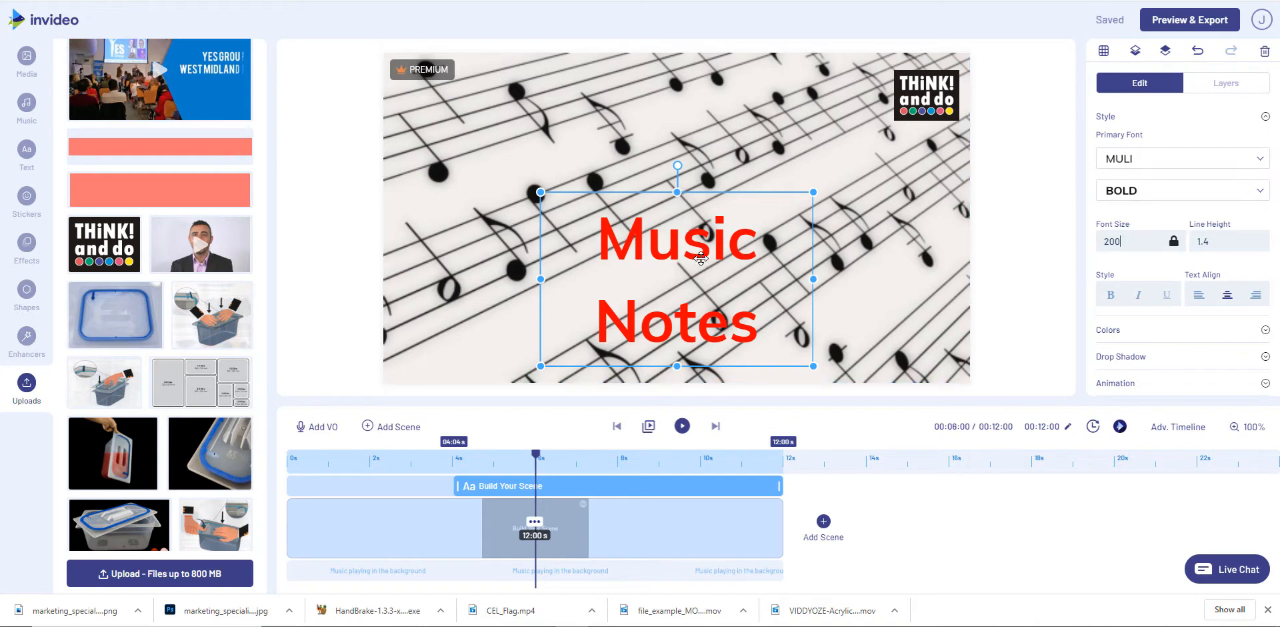
drag(701, 259, 702, 194)
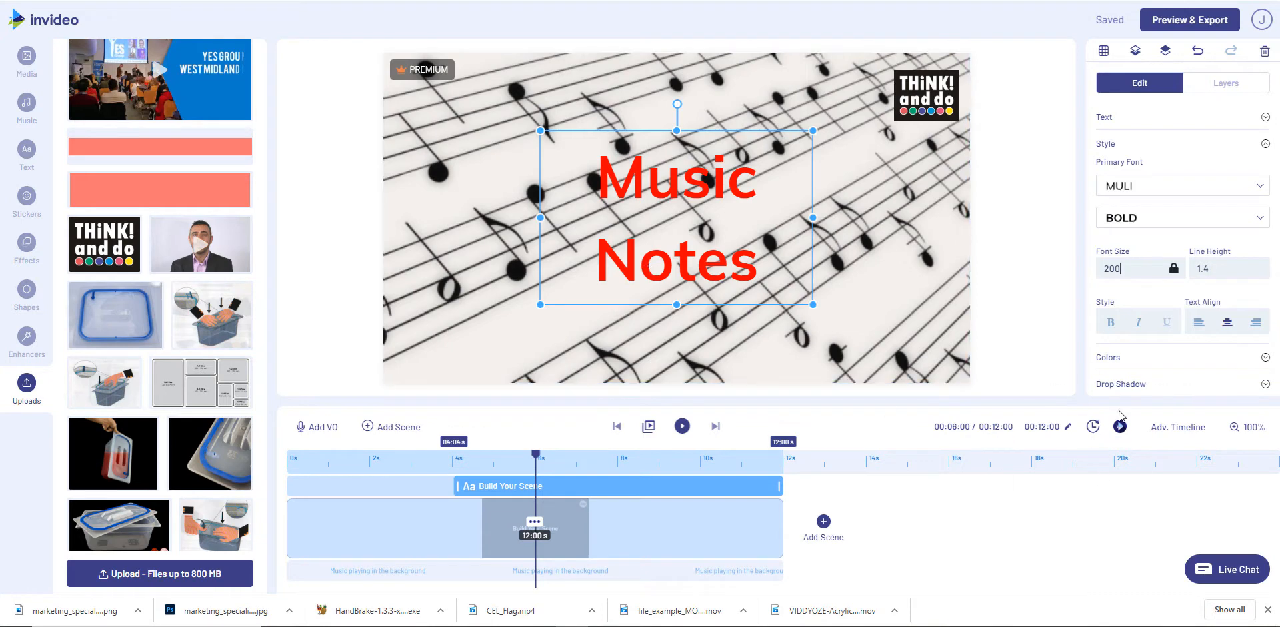
- Change the "Music Notes" title's primary font to HELVETICANEUELTSTD
click(1150, 185)
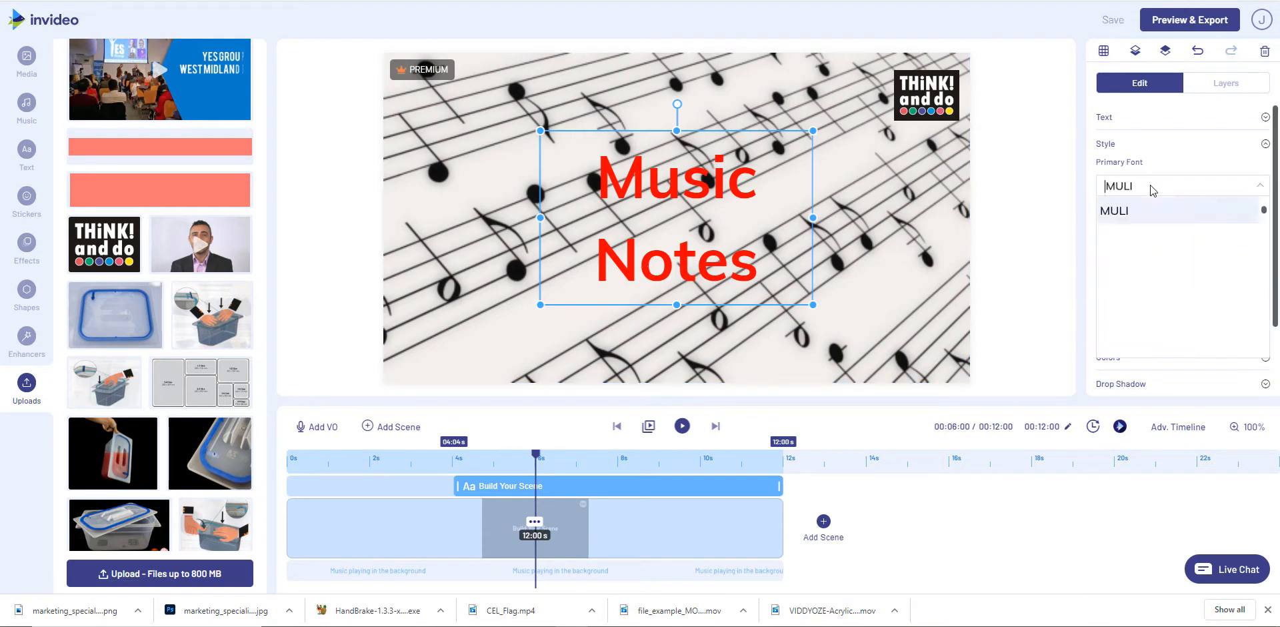
scroll(1127, 253, down, 5)
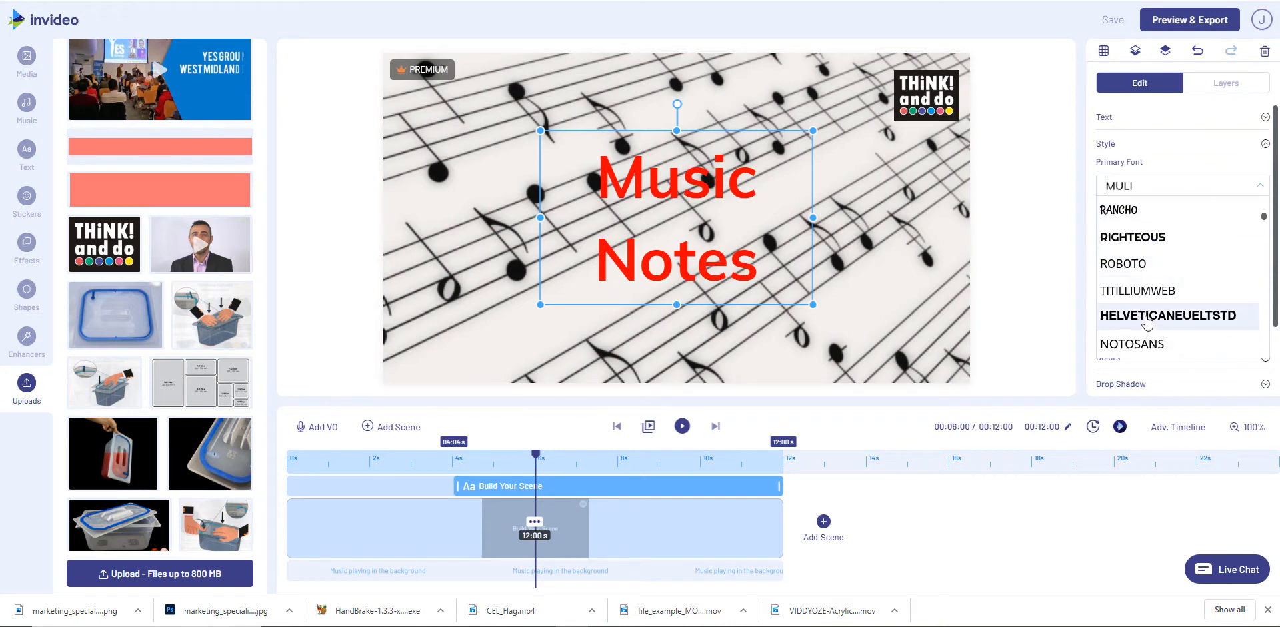
click(1147, 315)
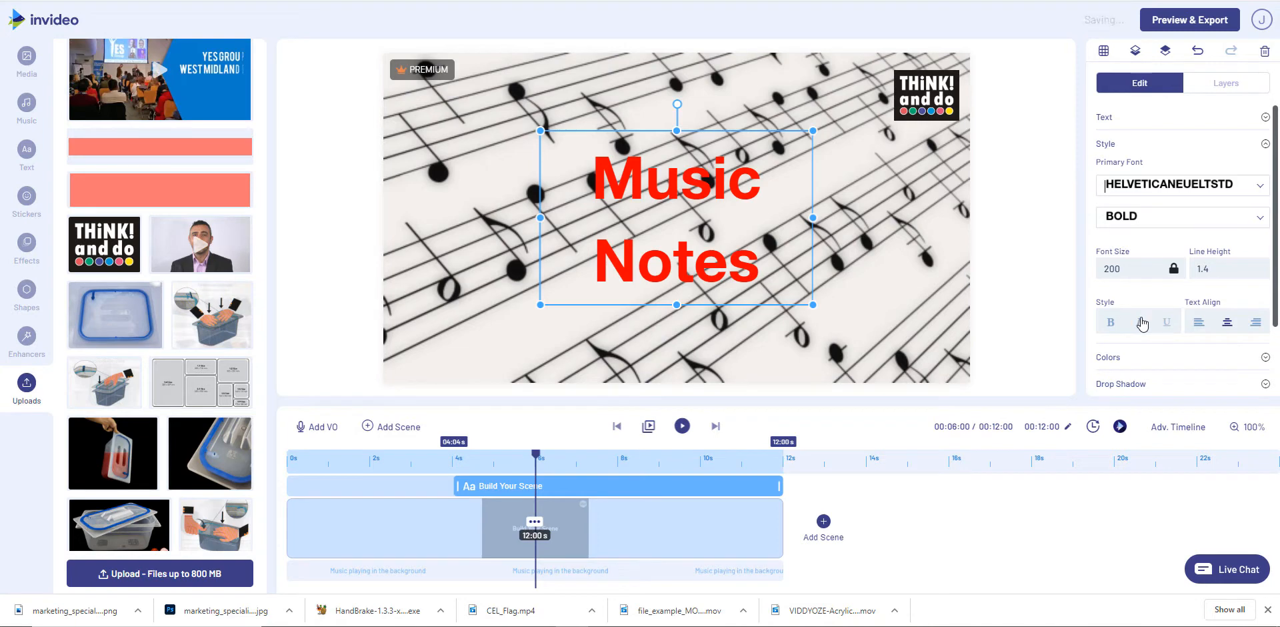
click(1025, 256)
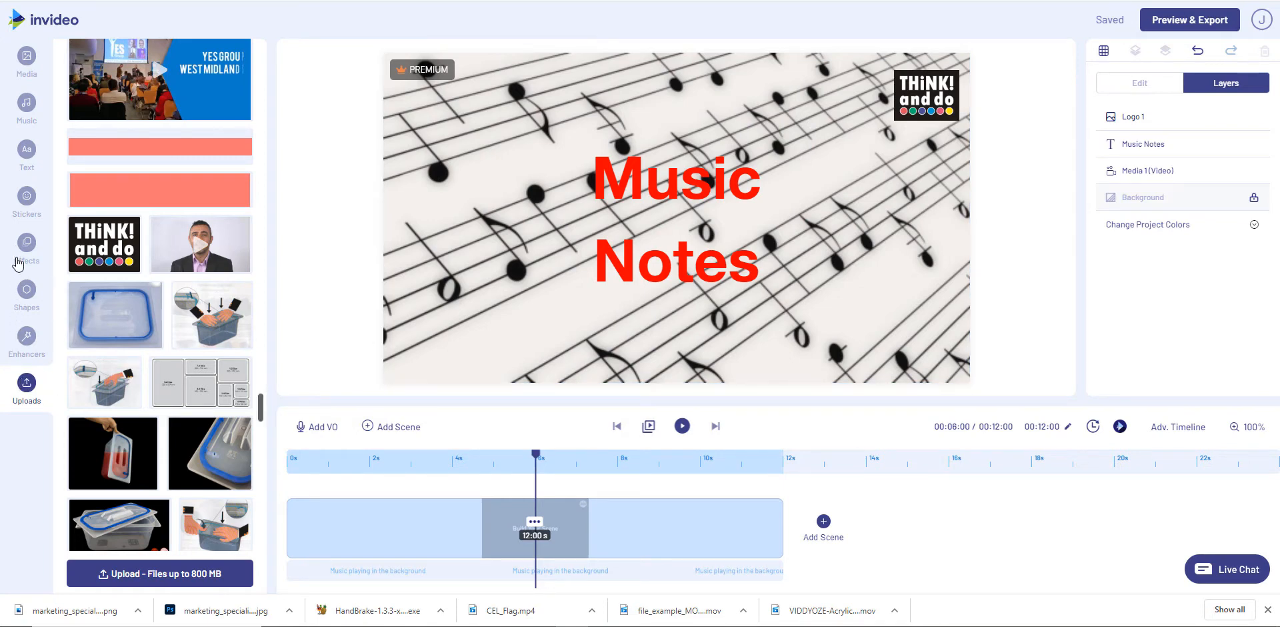
- Add a rounded-square outline shape, enlarge it to surround the "Music Notes" title, and centre it in the scene
click(26, 294)
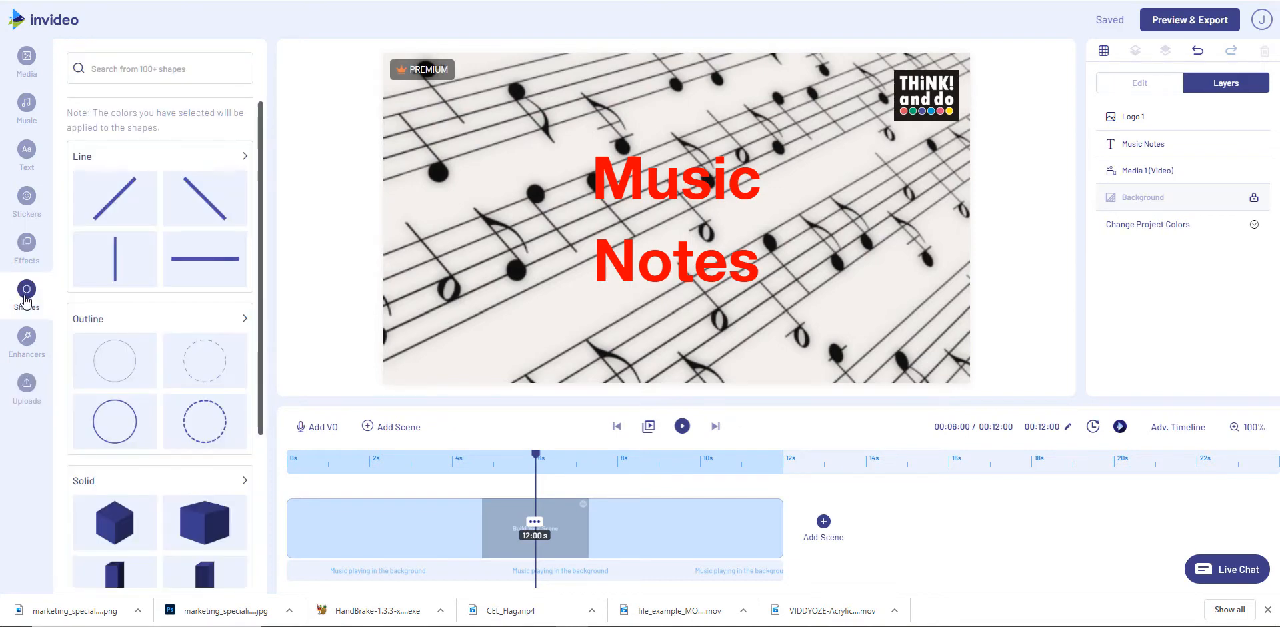
click(169, 320)
scroll(160, 330, down, 6)
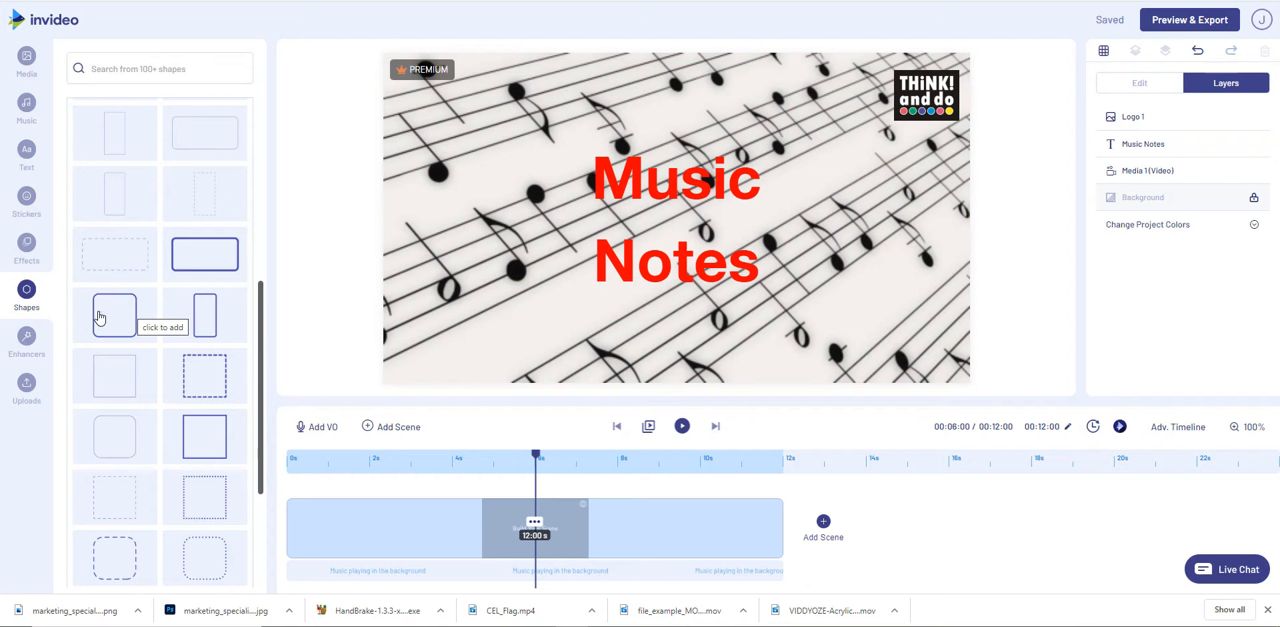
click(115, 312)
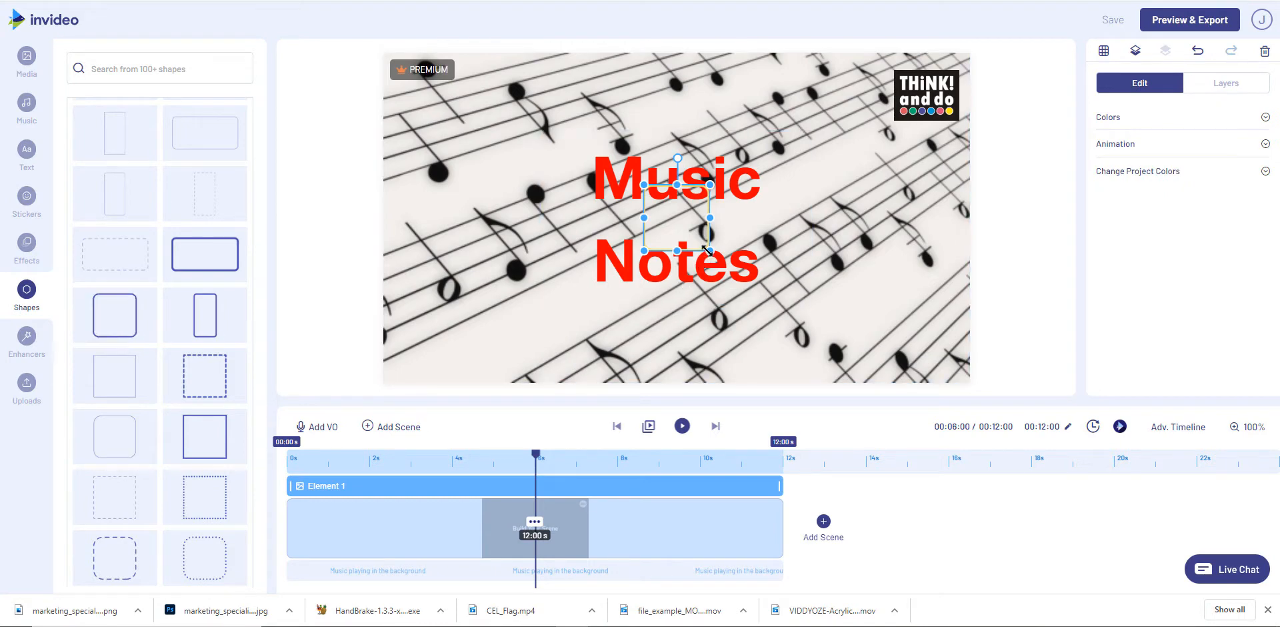
drag(710, 252, 794, 334)
drag(643, 188, 544, 84)
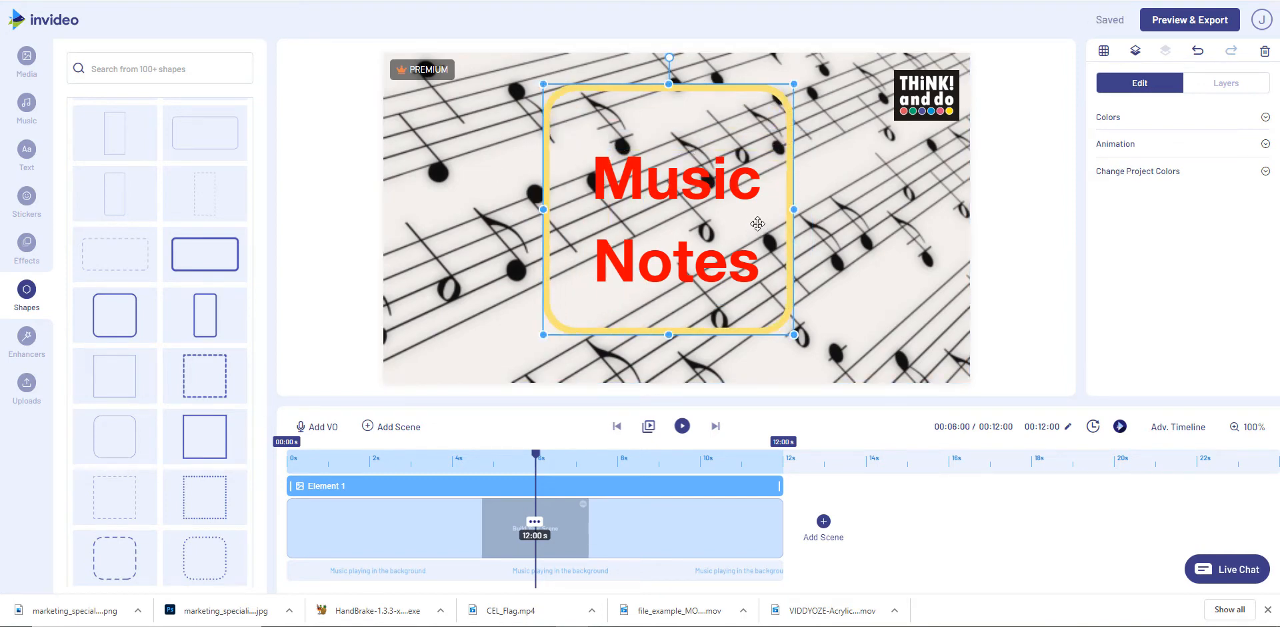
drag(758, 229, 761, 230)
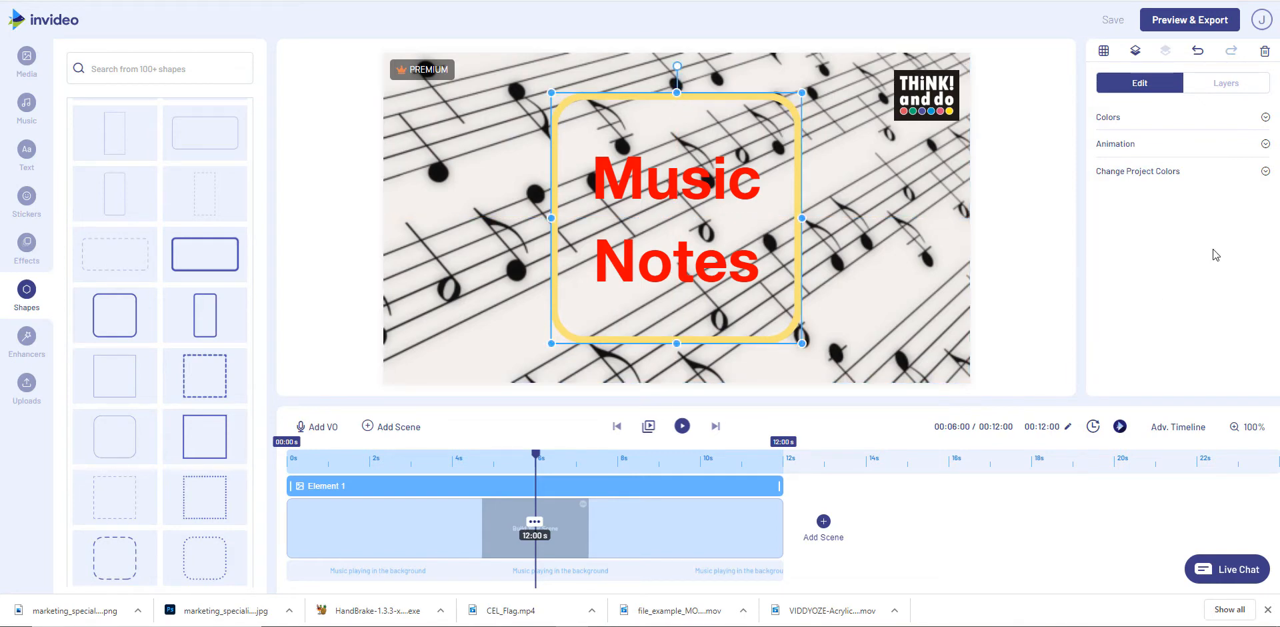
- Rename the logo layer "THINK! and do" and the outline shape's layer "Square"
click(1225, 85)
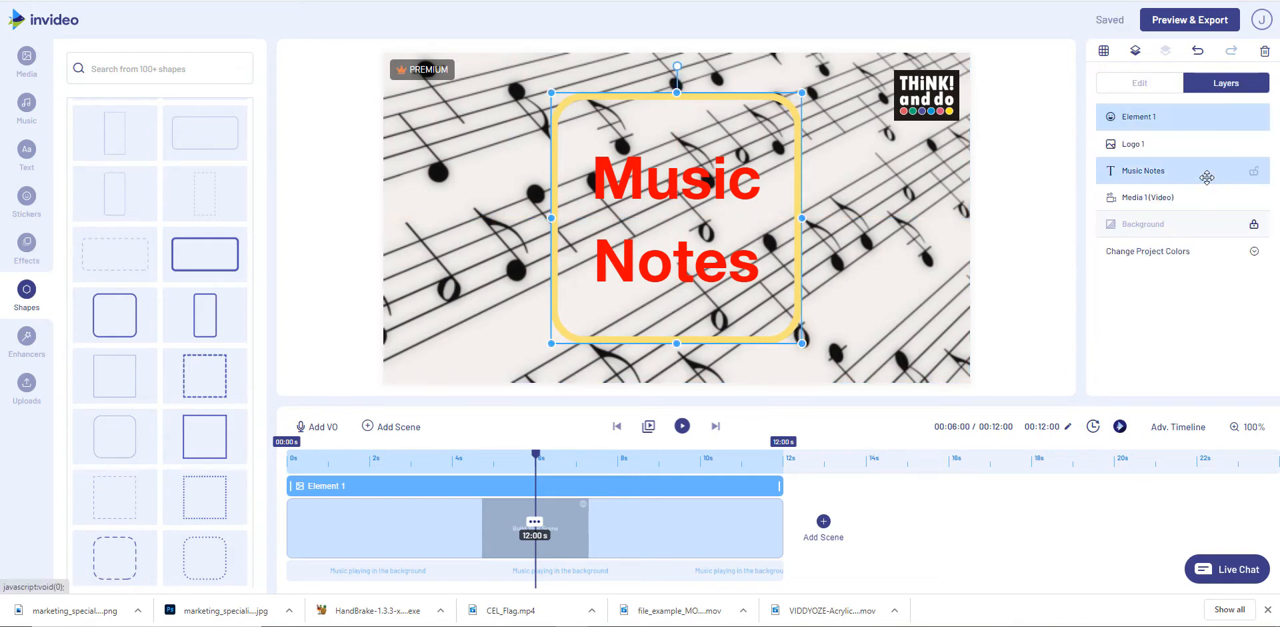
click(1150, 147)
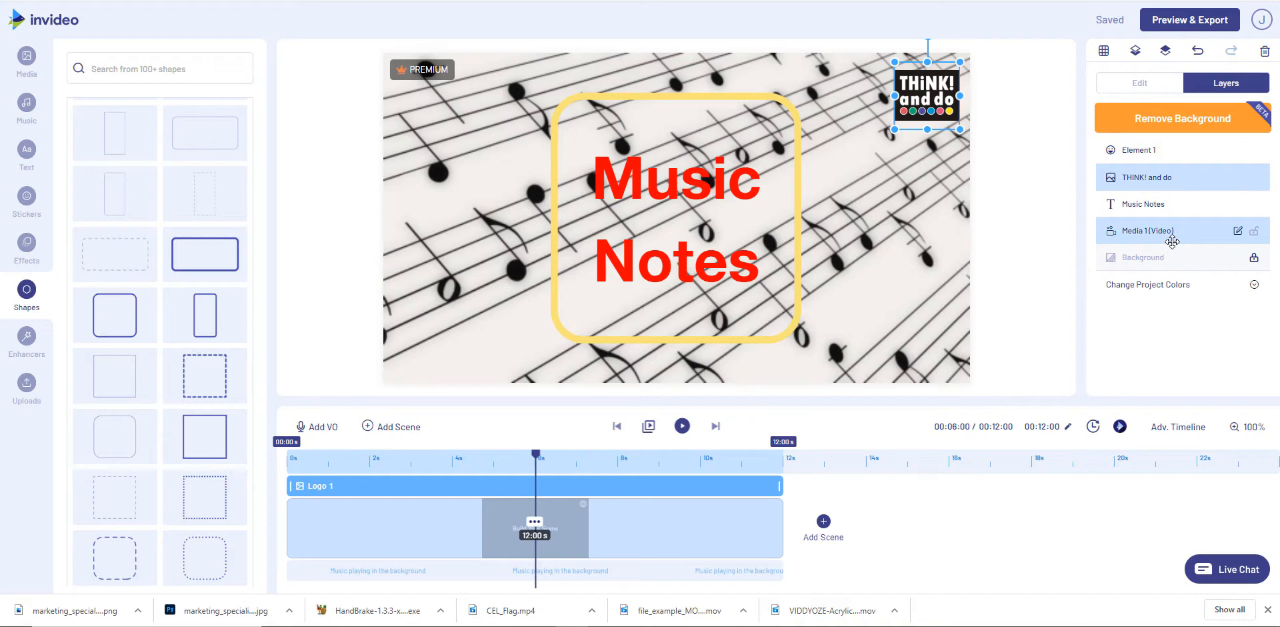
click(1153, 153)
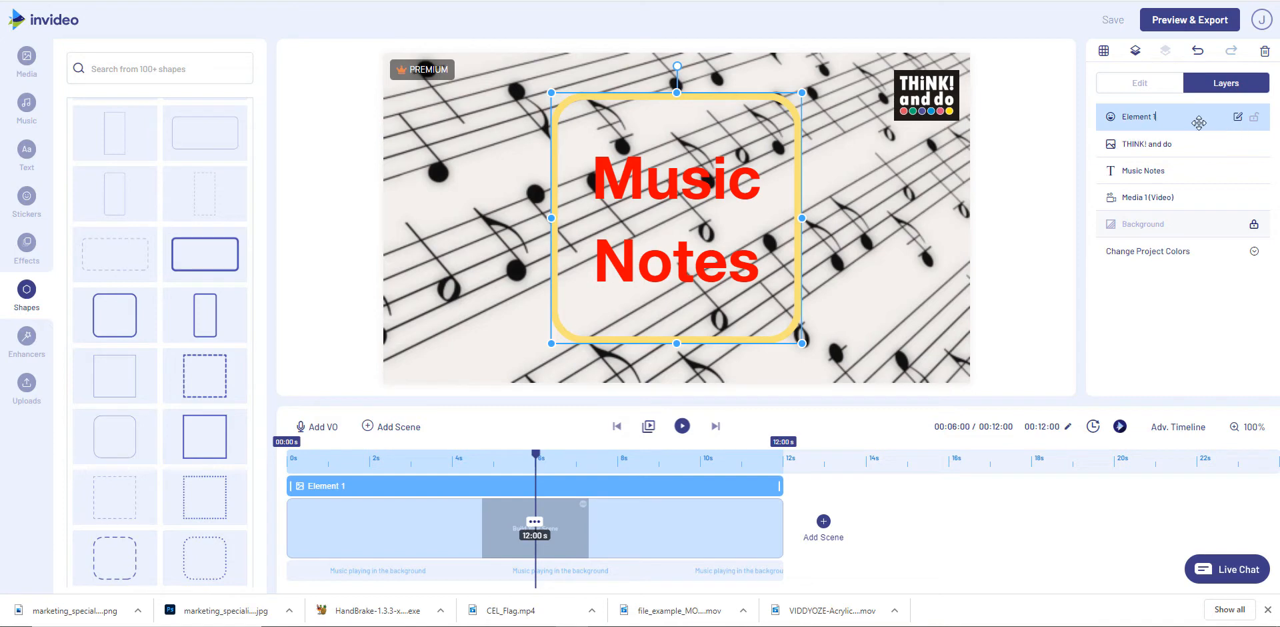
key(BackSpace)
key(BackSpace)
key(BackSpace)
key(BackSpace)
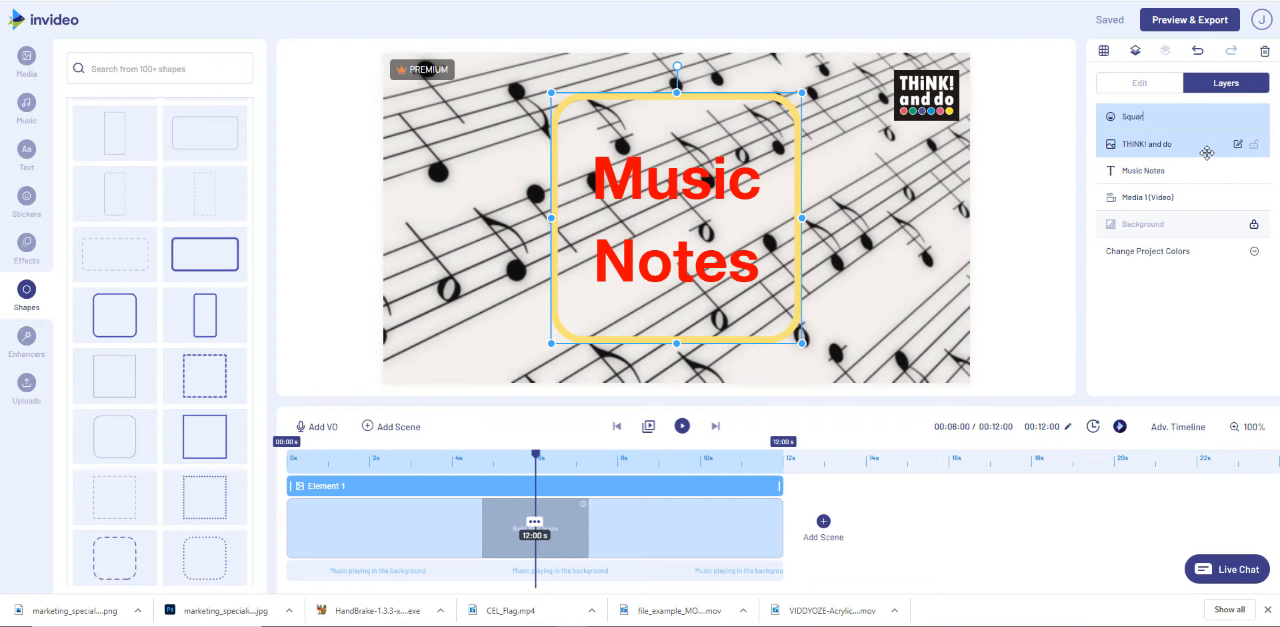
- Rename the sheet-music video layer "Flowing Notes"
click(1166, 200)
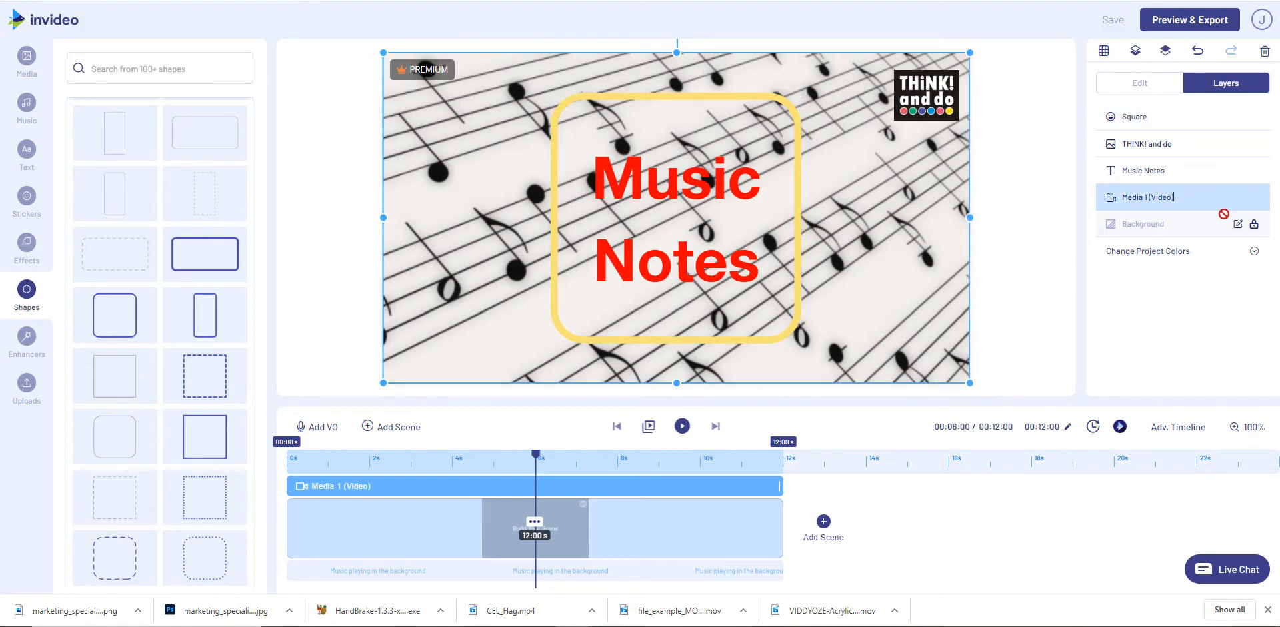
key(BackSpace)
key(BackSpace)
key(BackSpace)
key(BackSpace)
key(BackSpace)
key(BackSpace)
key(BackSpace)
text(lowing Notes)
- Set the Square outline's colour to the preset red #ff0000 and play the scene
click(1142, 121)
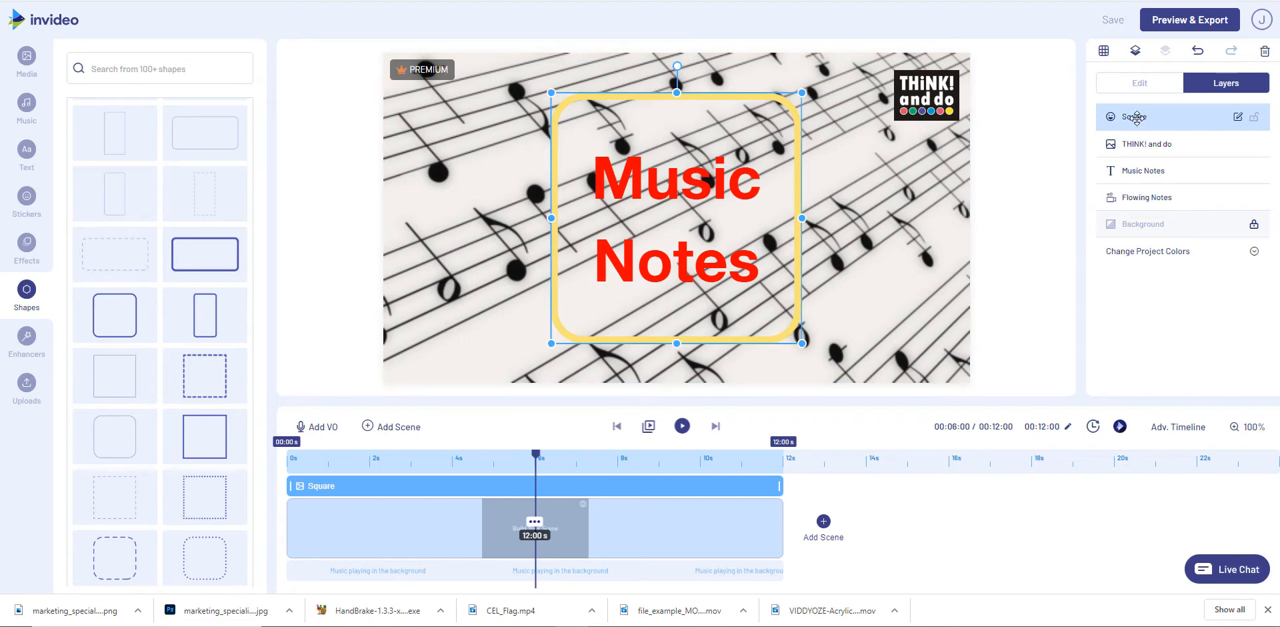
click(1140, 84)
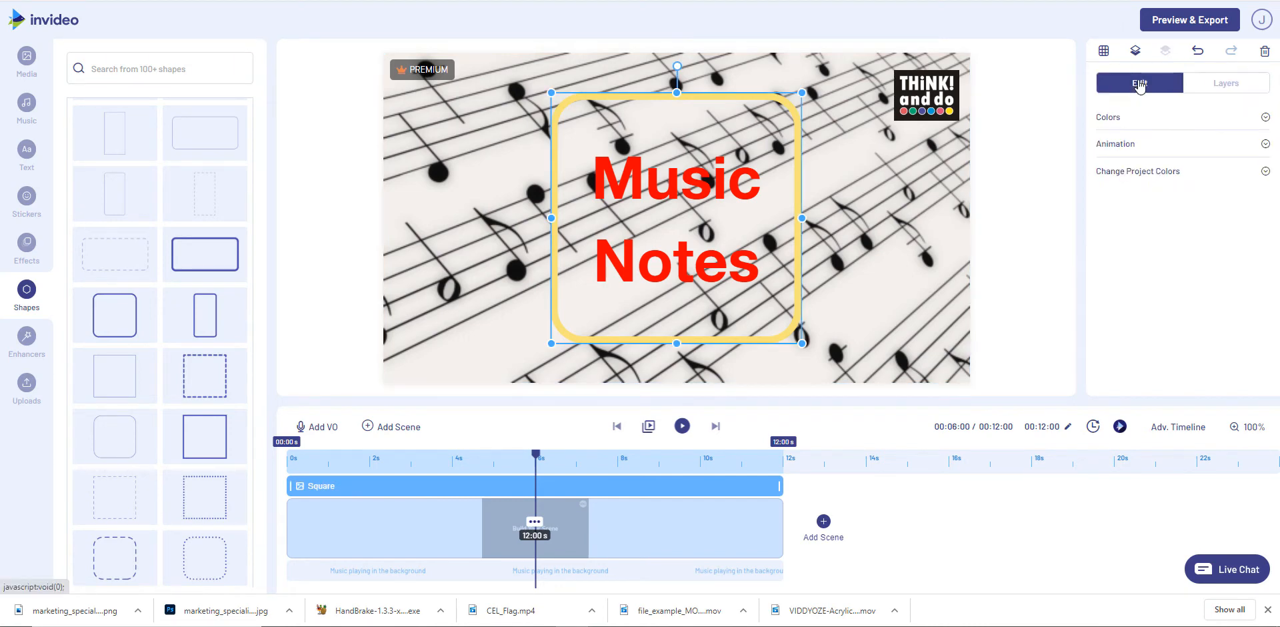
click(1113, 120)
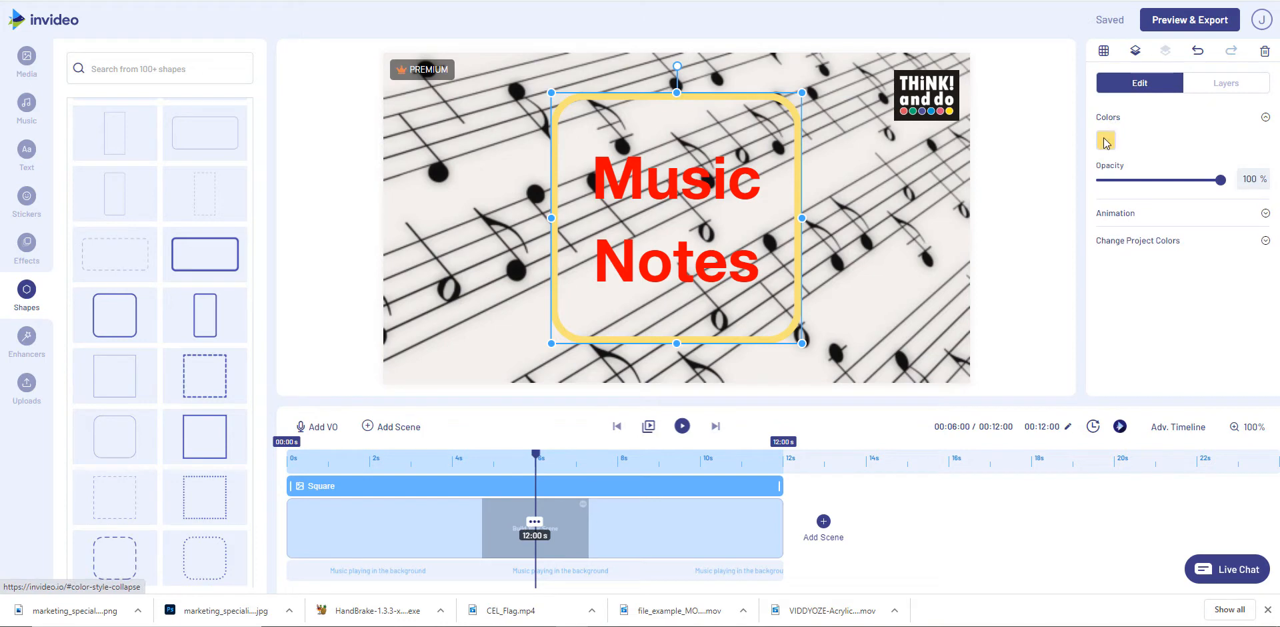
click(1104, 142)
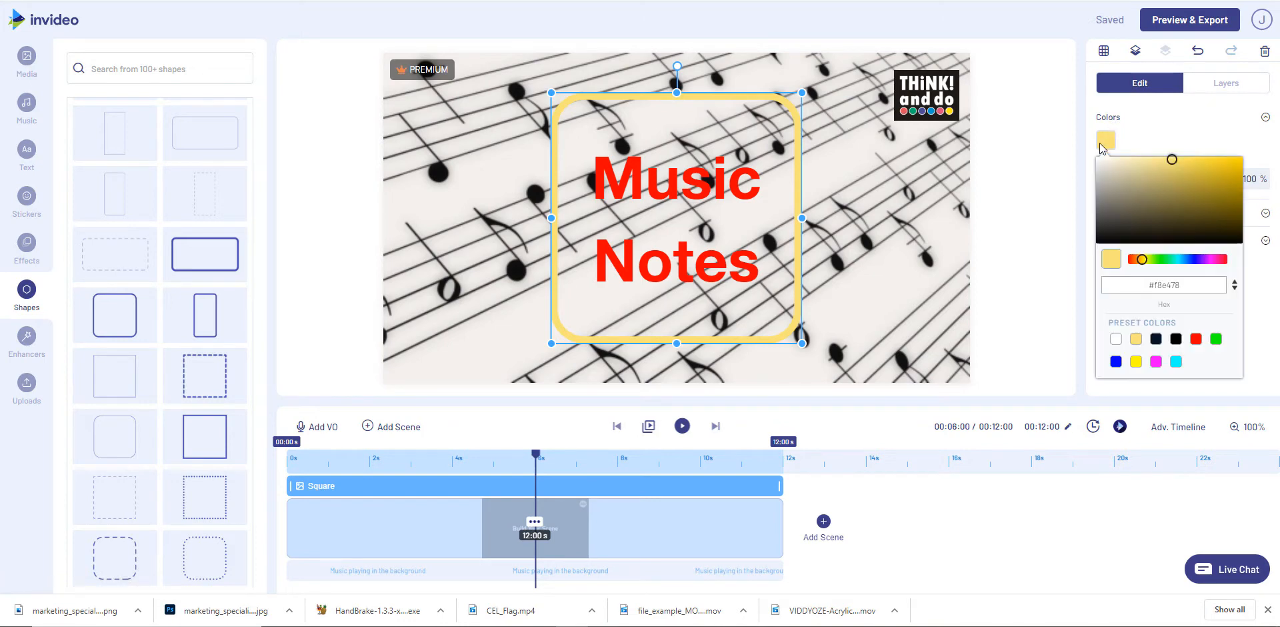
click(1196, 340)
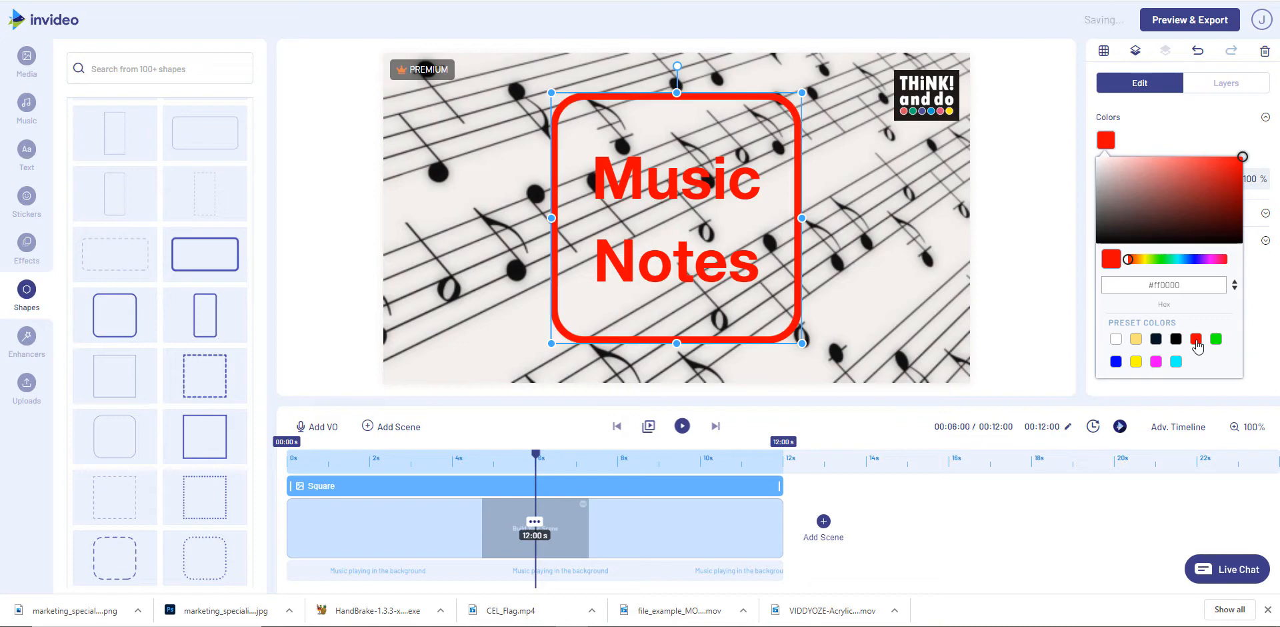
click(680, 428)
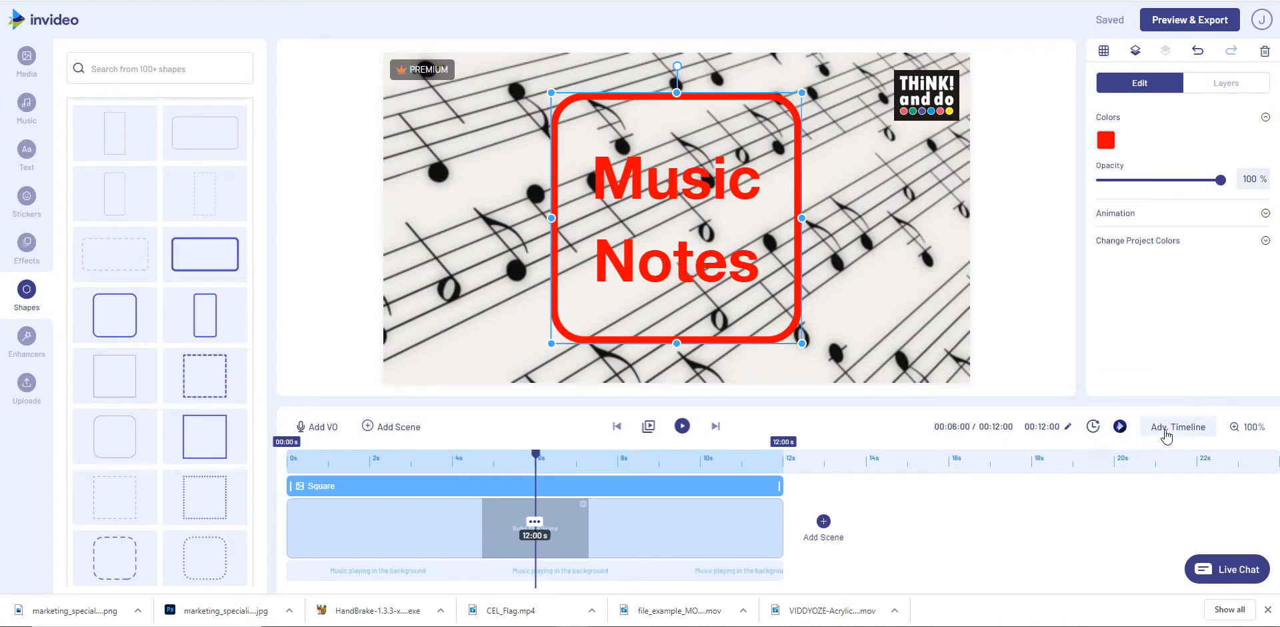
- In the advanced timeline, move the "Music Notes" title's start to 0 s and extend it to the full 12 s
click(1177, 426)
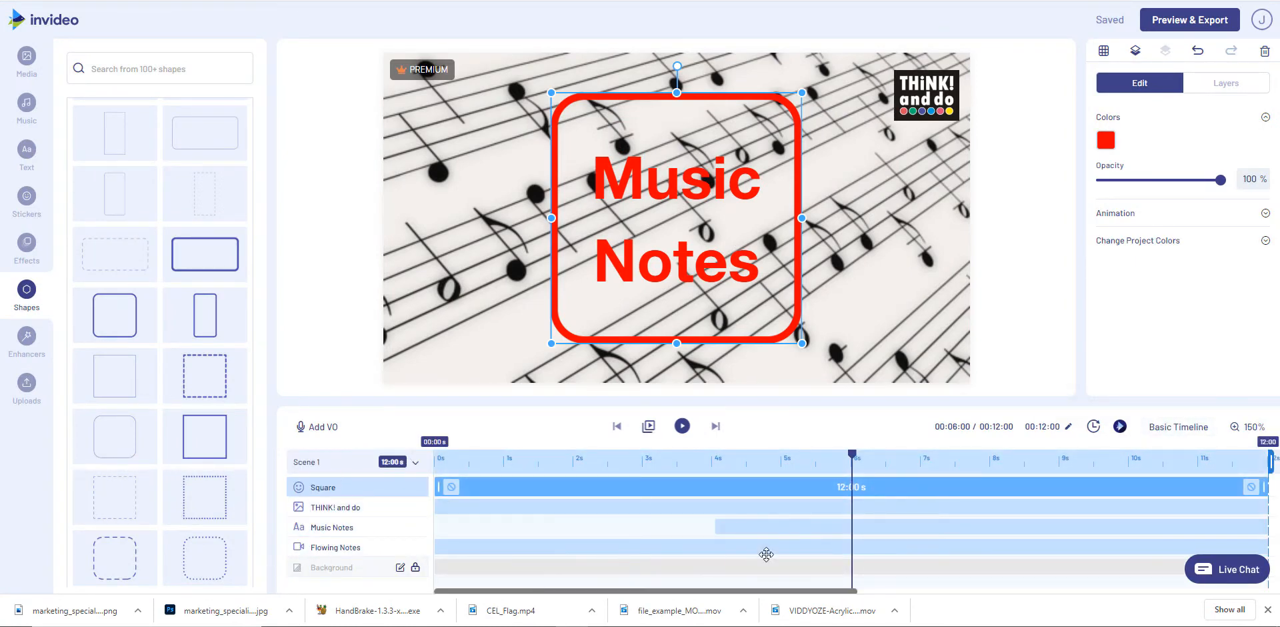
drag(762, 529, 478, 528)
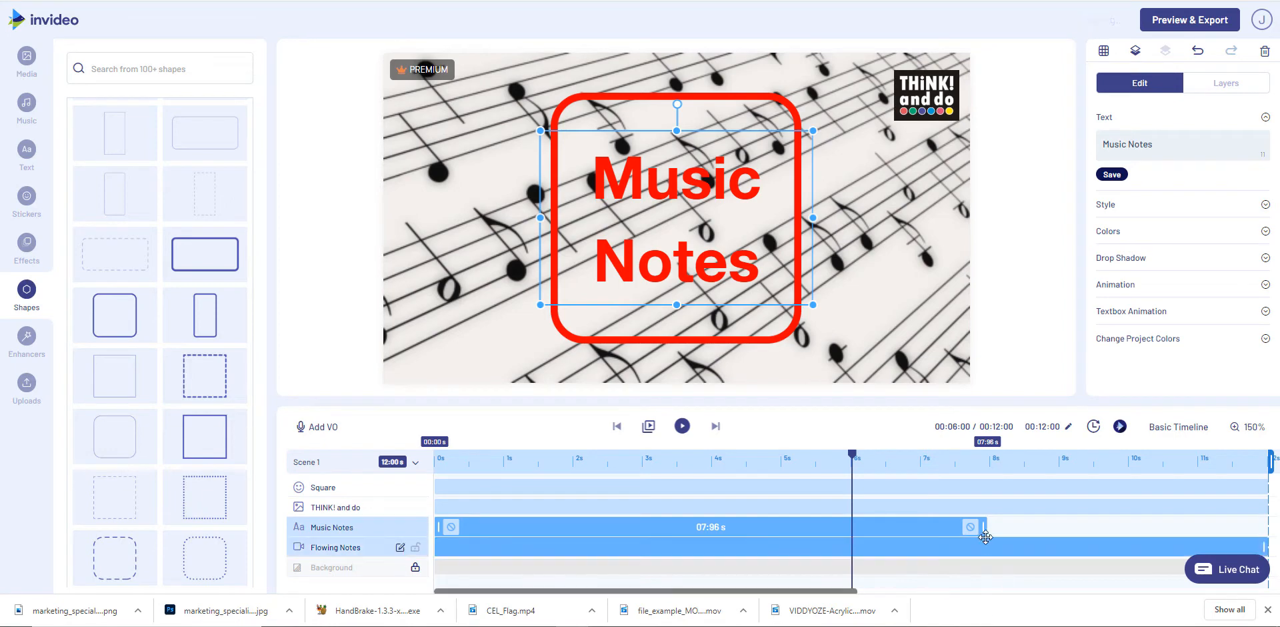
drag(990, 527, 1269, 524)
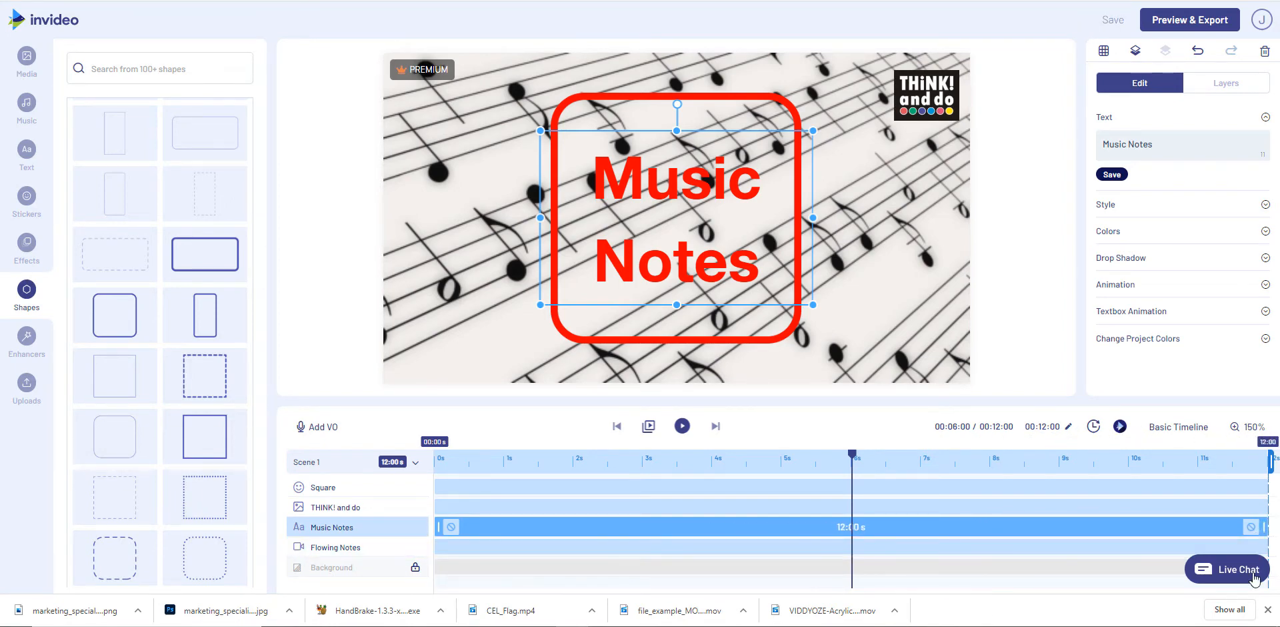
- Play the scene and review the entry animation settings of the "Music Notes" title
click(683, 426)
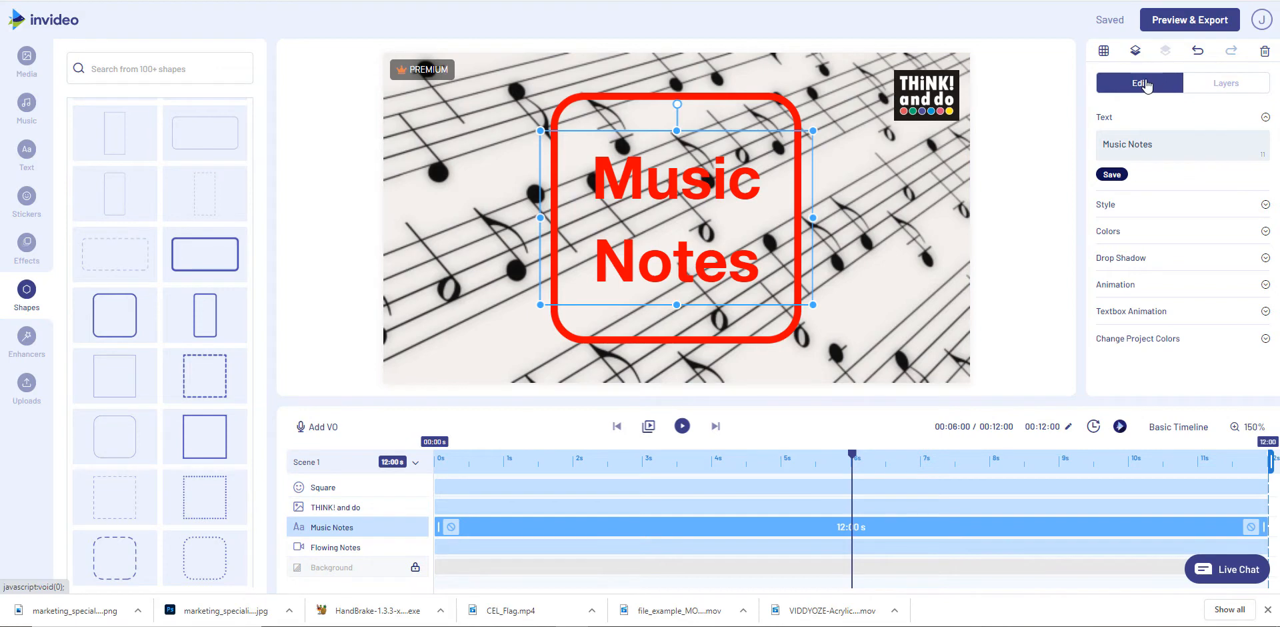
click(1114, 284)
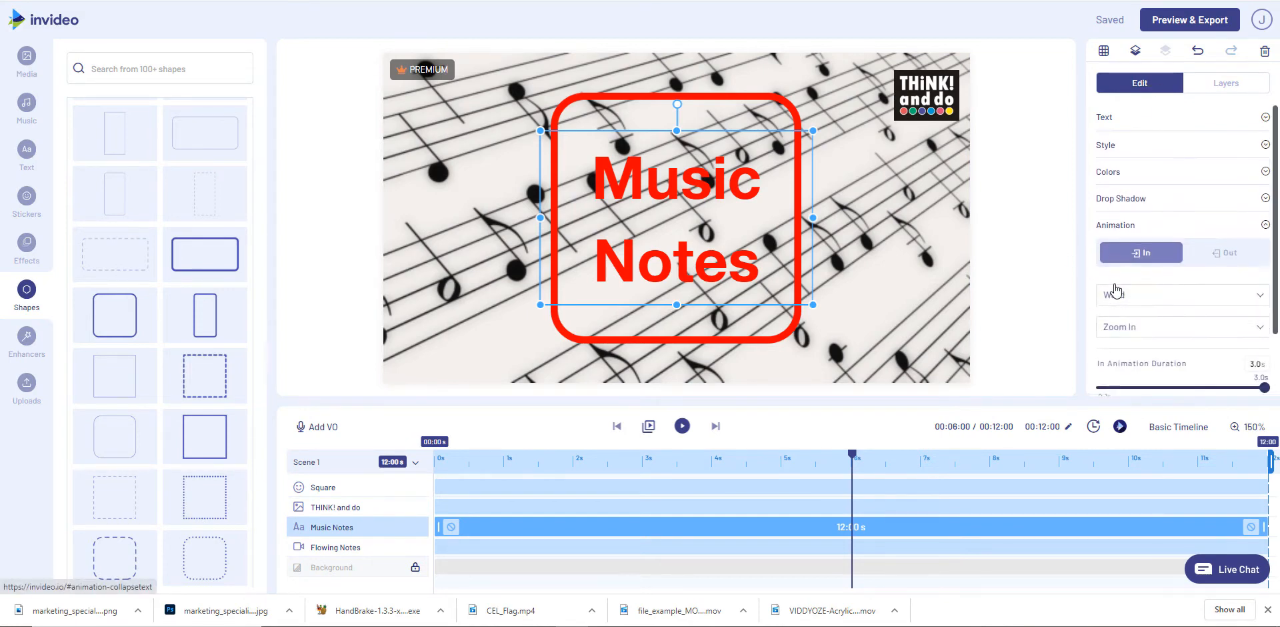
scroll(1200, 166, down, 1)
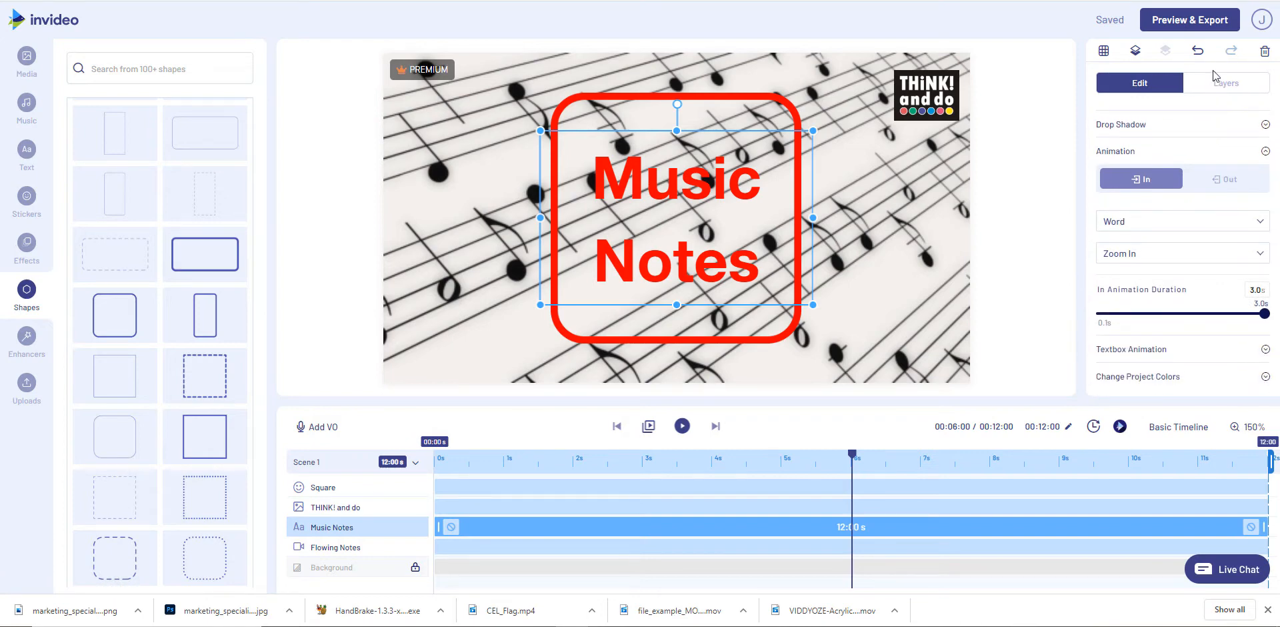
- Apply the Bounce From Up entry animation to the Square outline with a 3.0 s duration, and preview the scene
click(1219, 82)
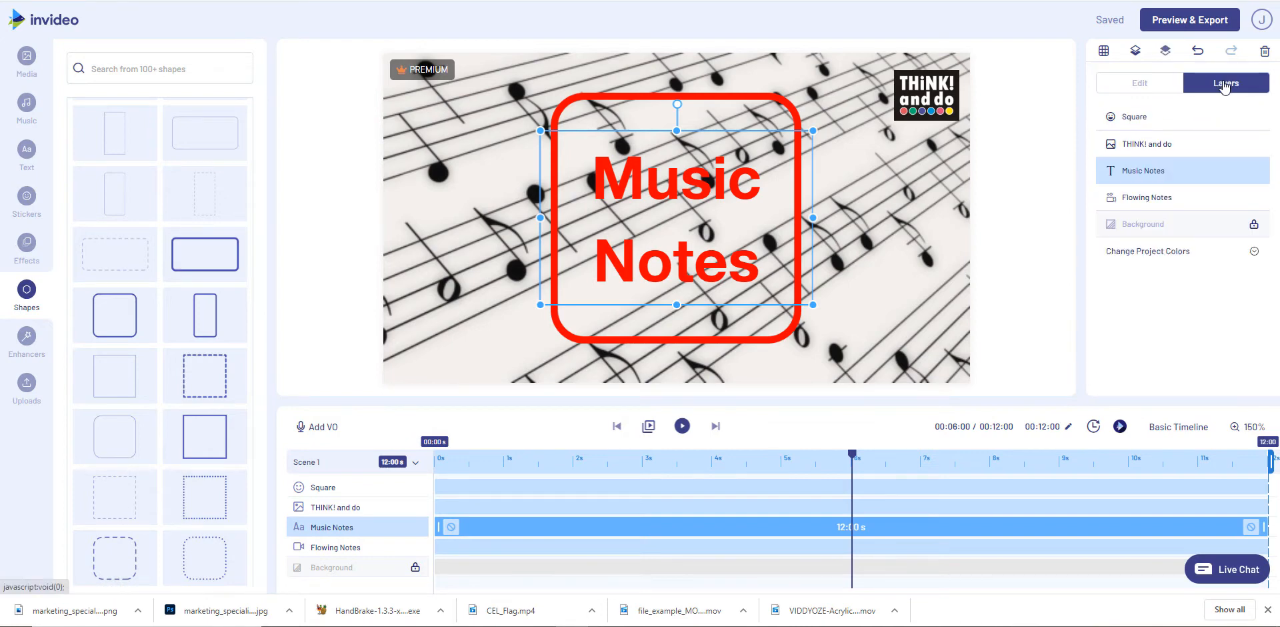
click(1154, 120)
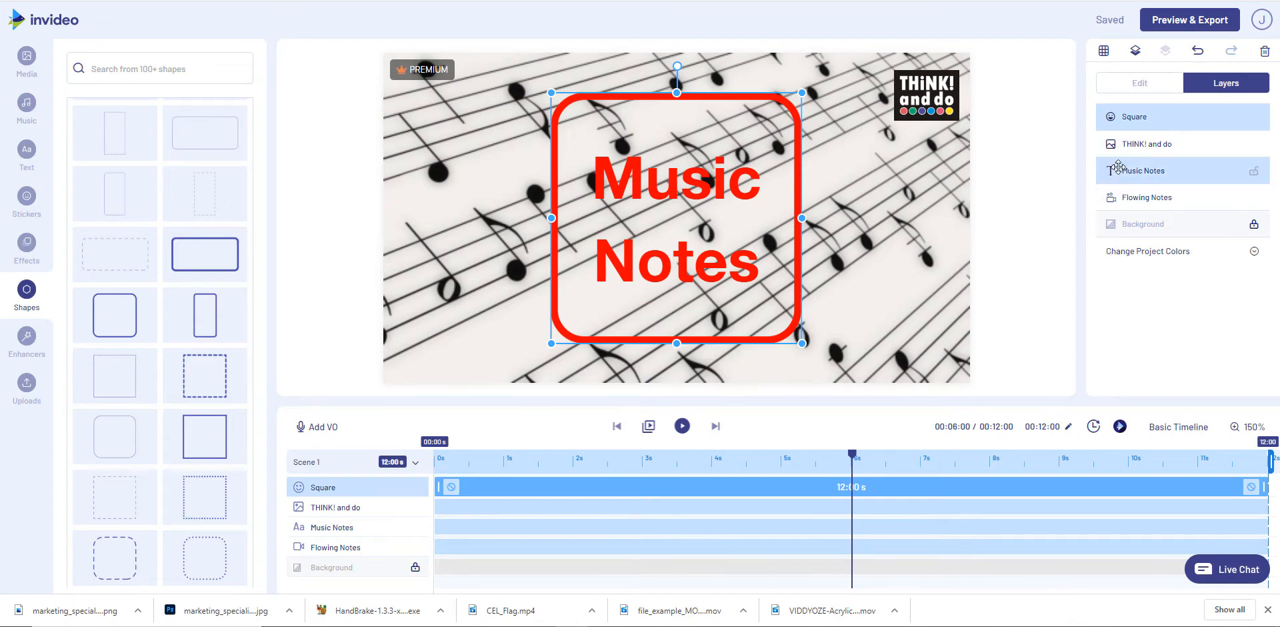
click(1131, 85)
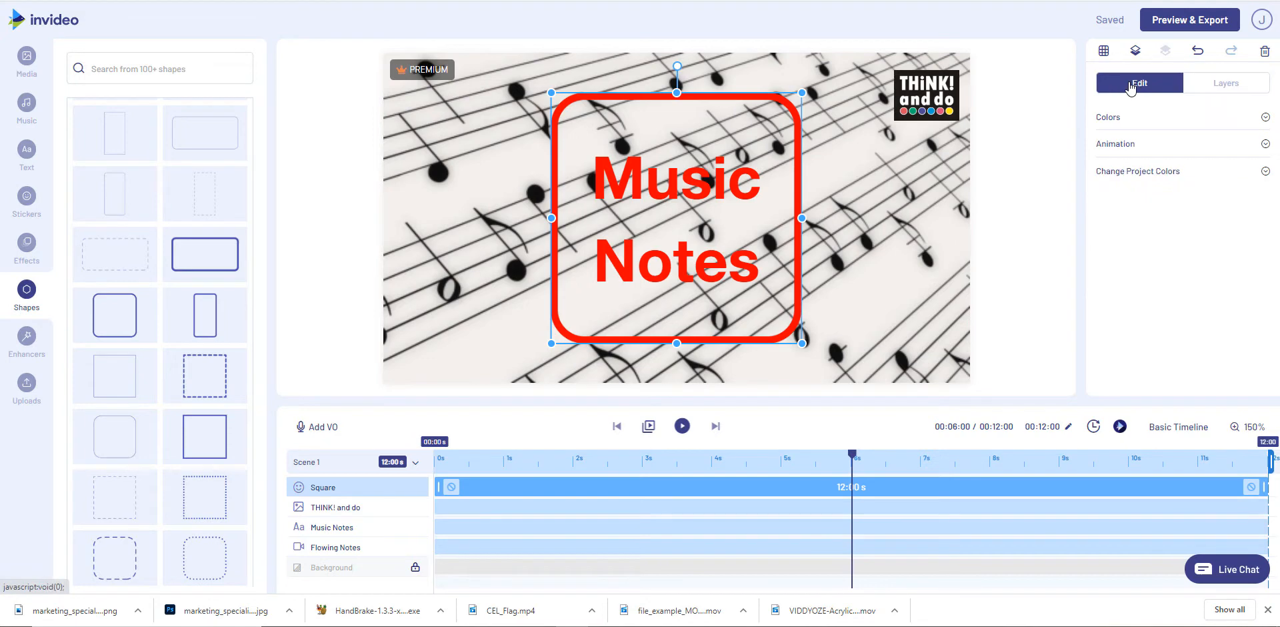
click(1115, 144)
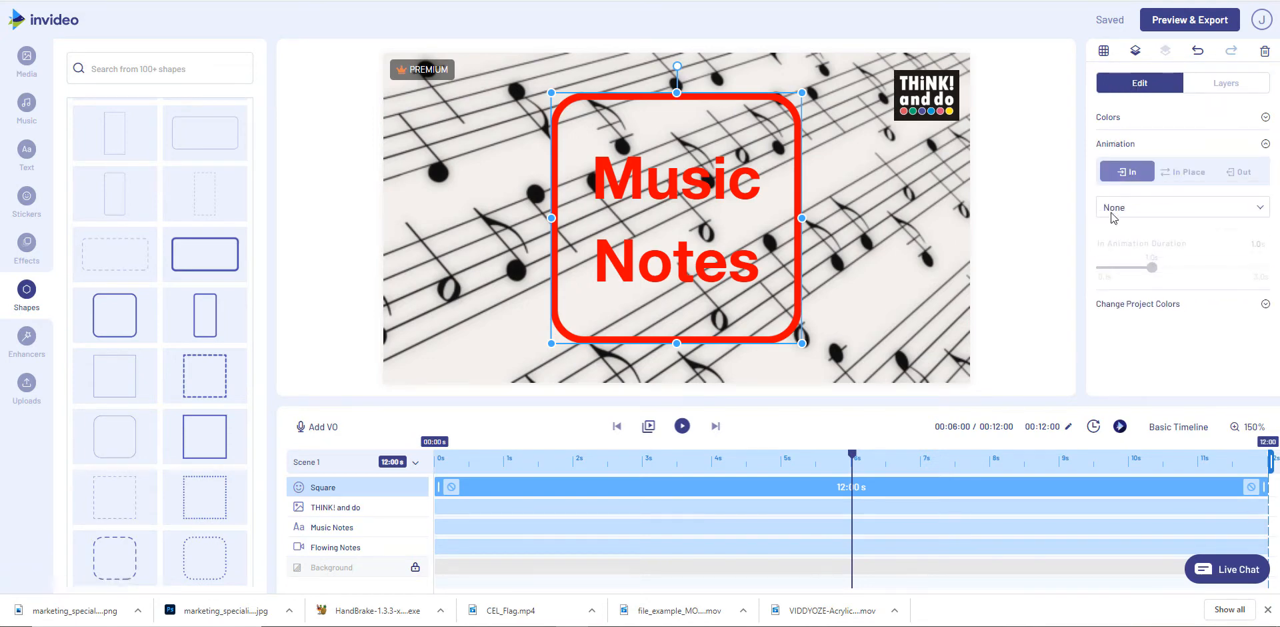
click(1141, 214)
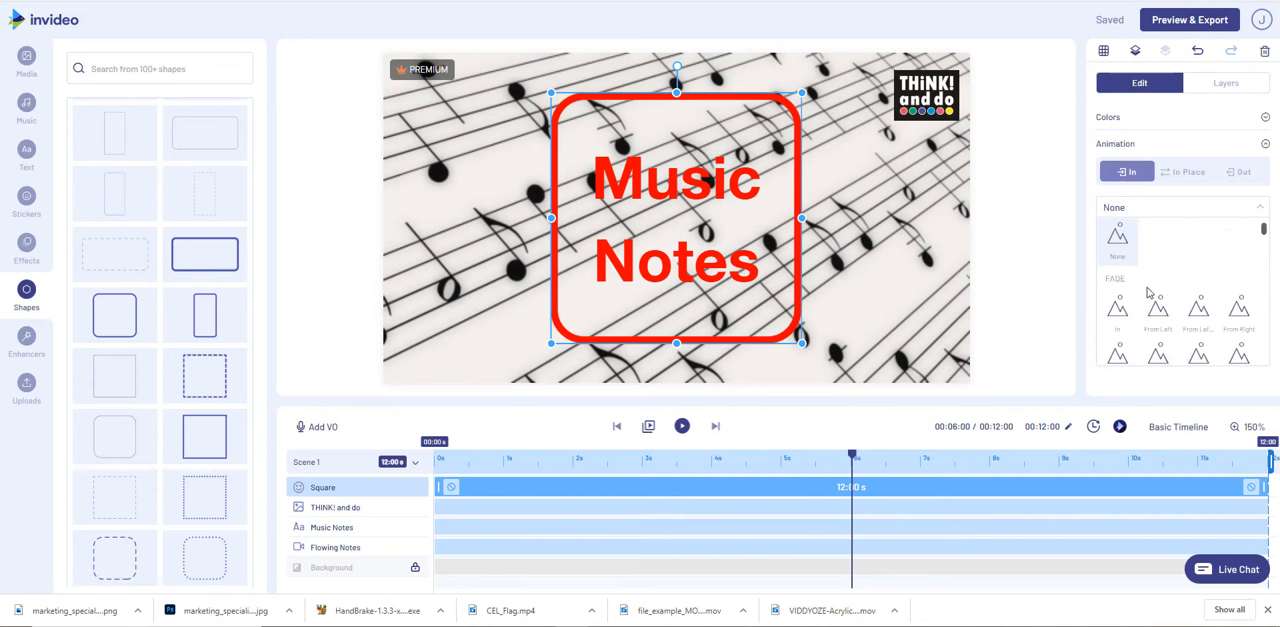
scroll(1148, 294, down, 3)
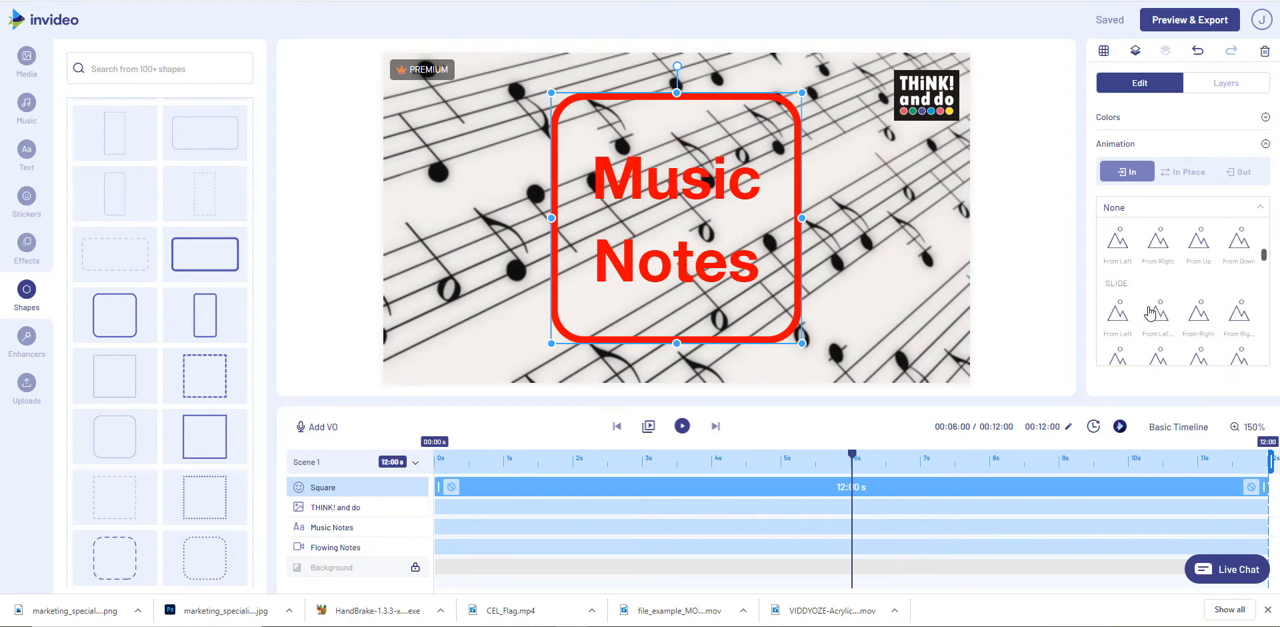
scroll(1149, 312, down, 5)
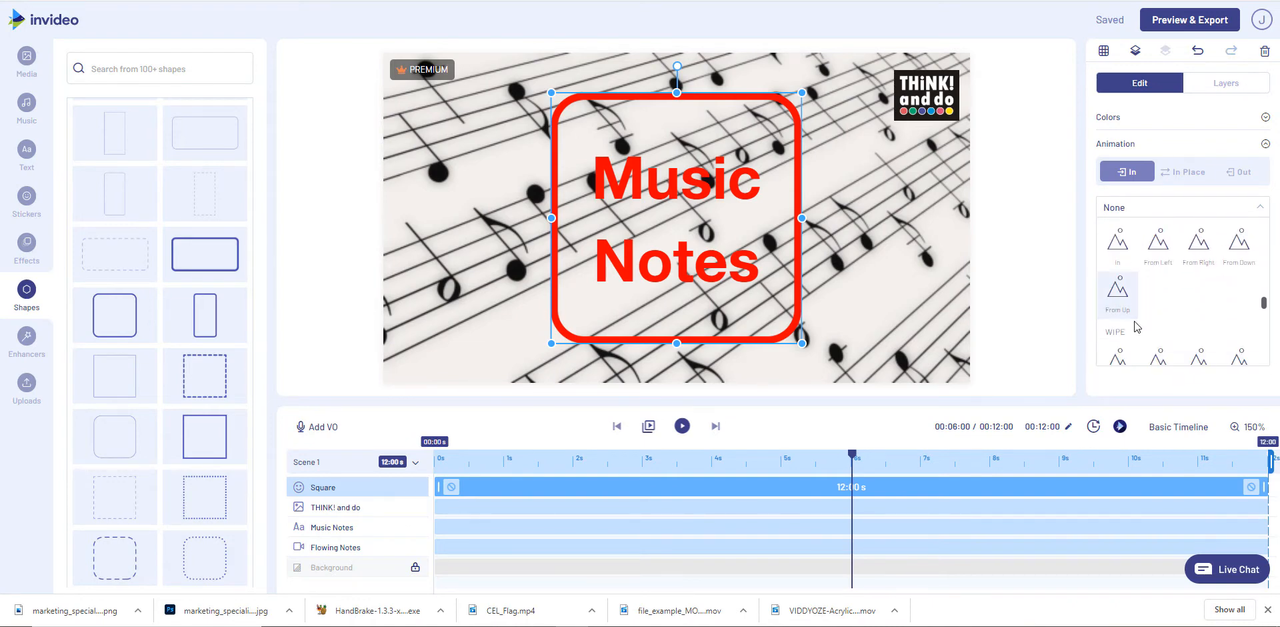
scroll(1137, 327, down, 1)
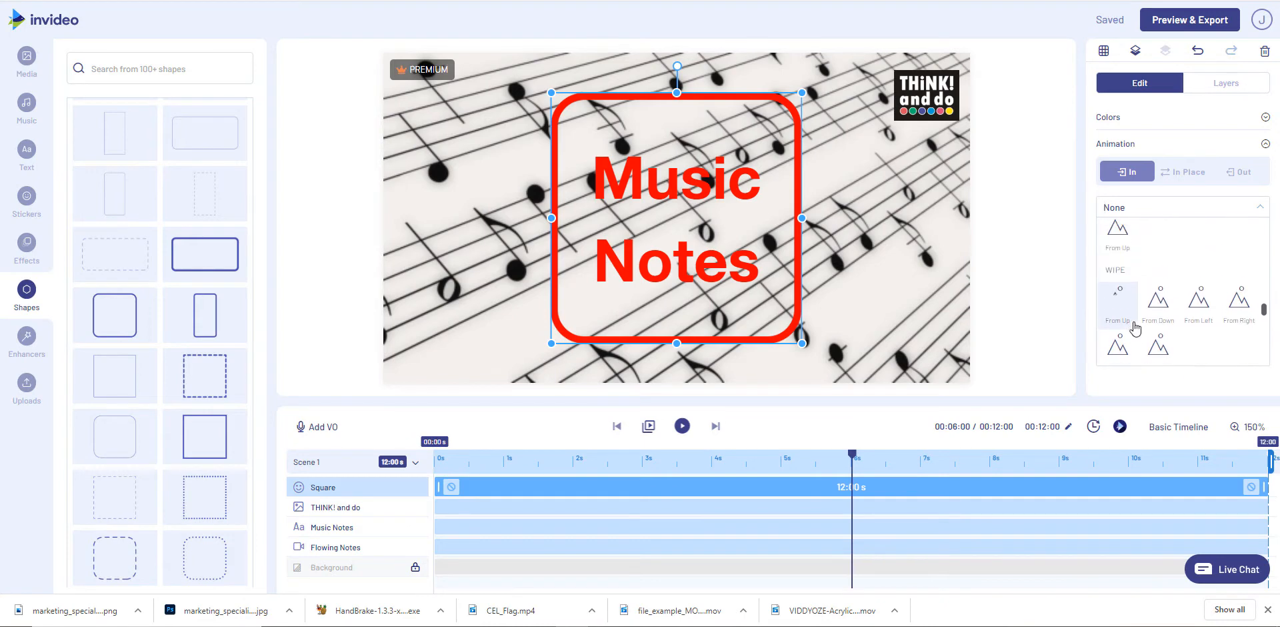
scroll(1136, 327, down, 2)
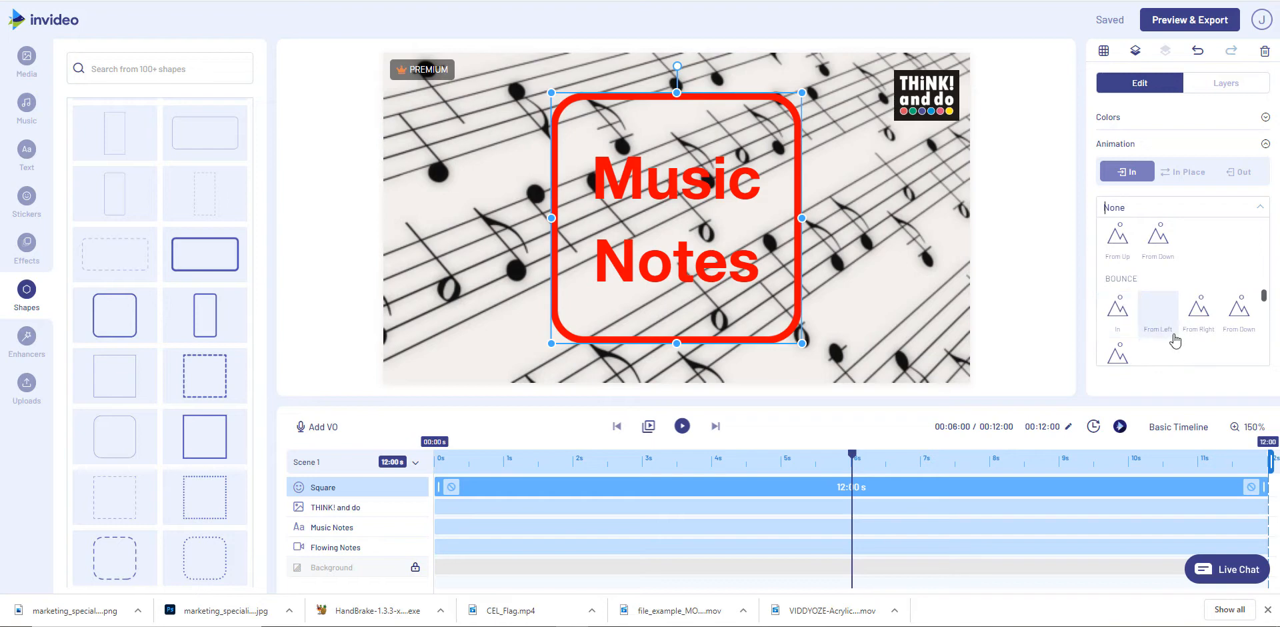
scroll(1164, 333, down, 1)
click(1119, 301)
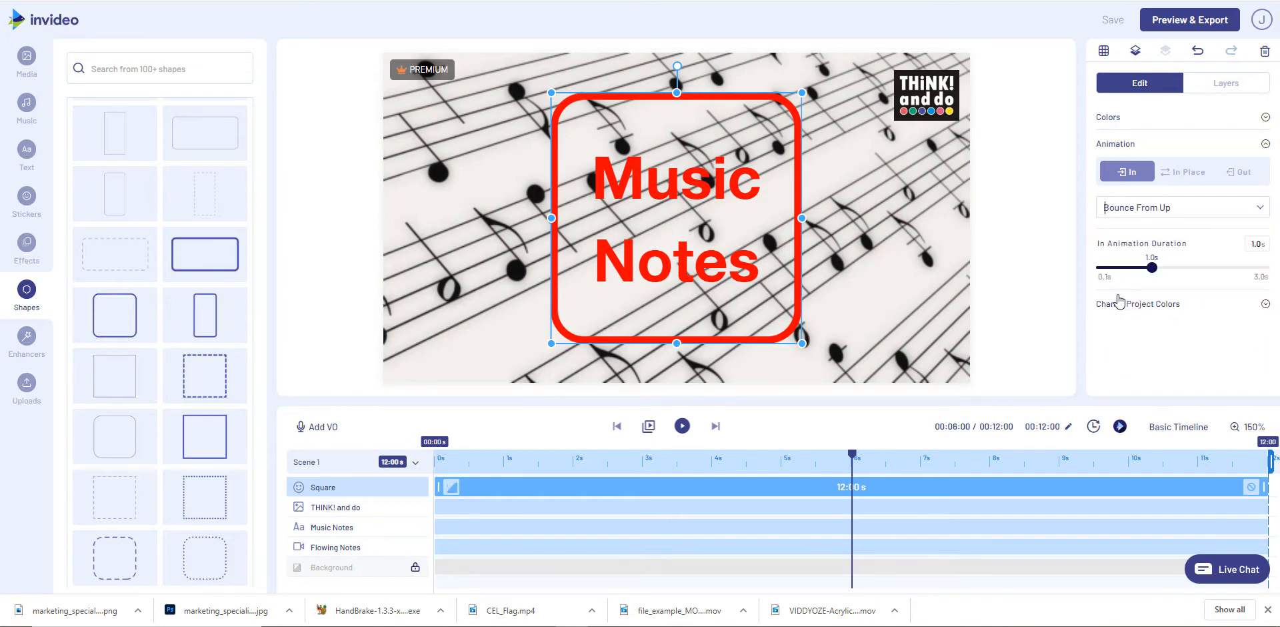
drag(1151, 268, 1268, 270)
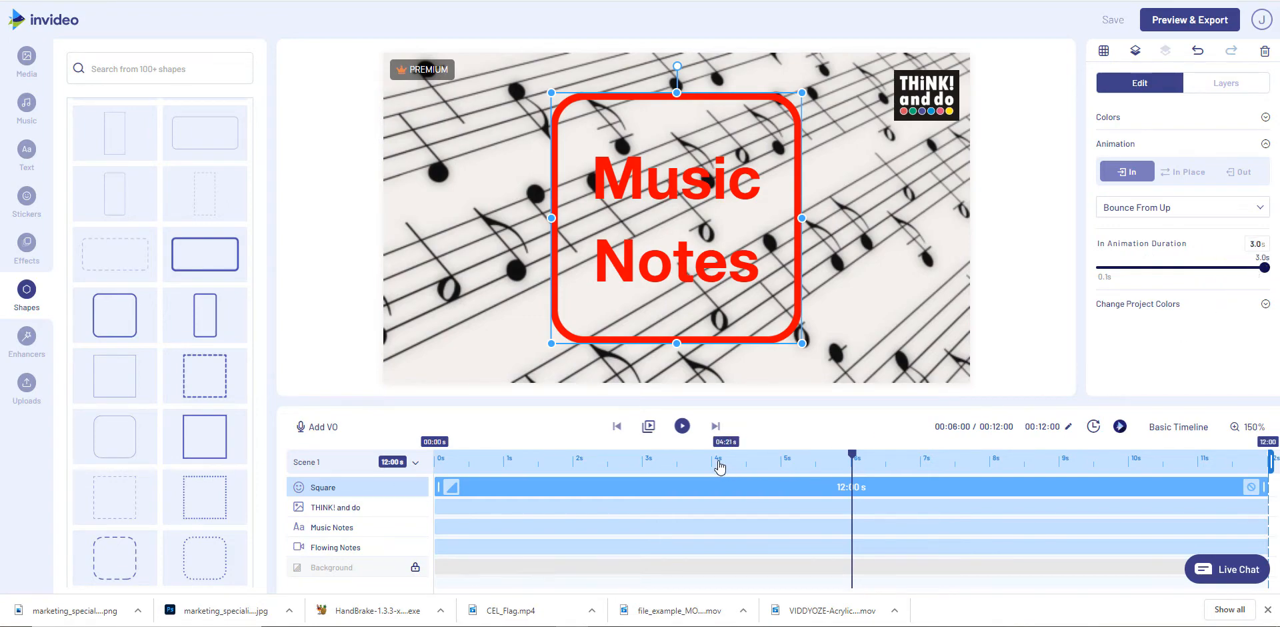
click(682, 426)
- Enable a black drop shadow on the "Music Notes" title
click(1217, 85)
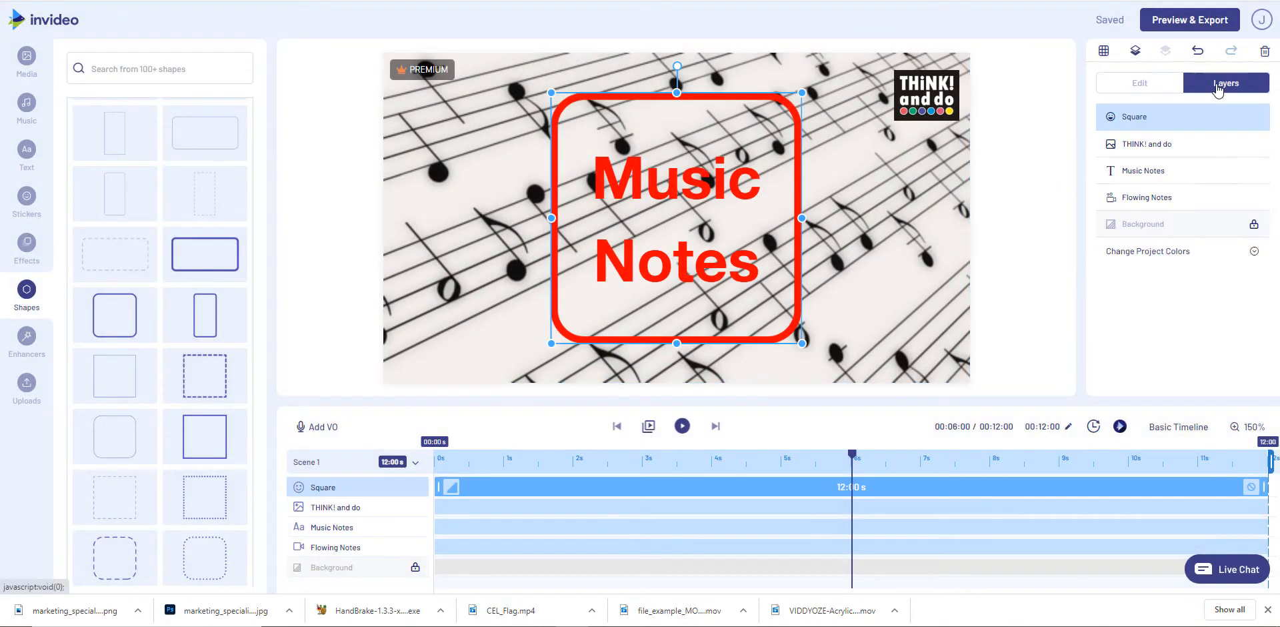
click(1158, 179)
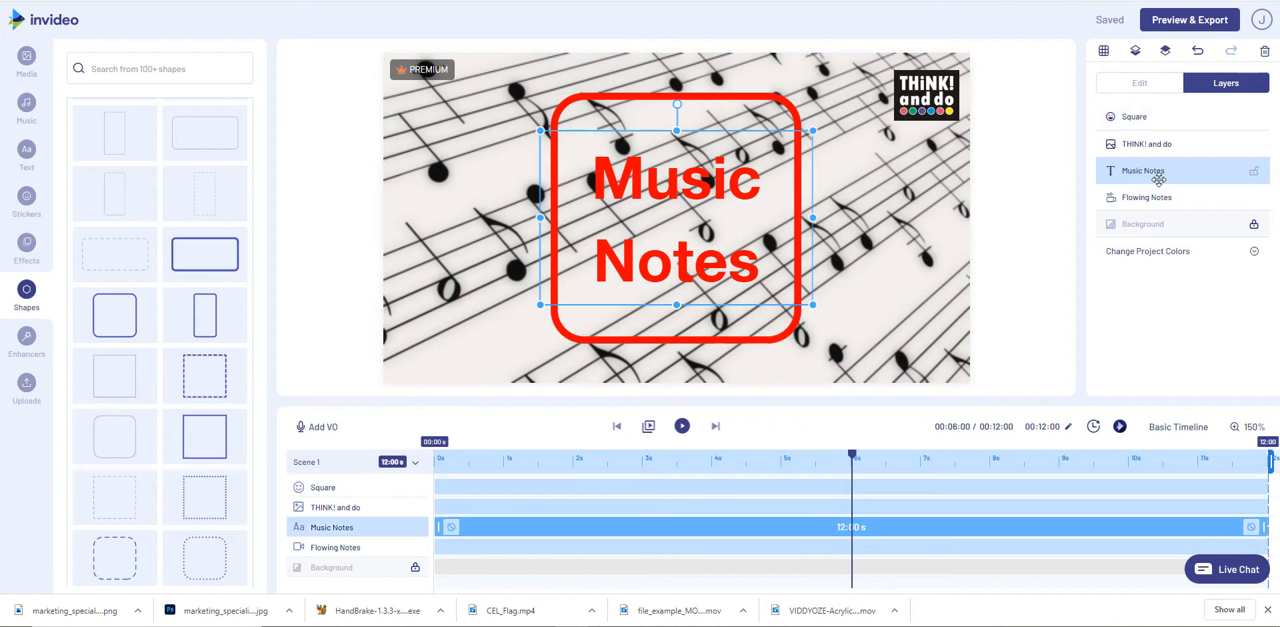
click(1137, 86)
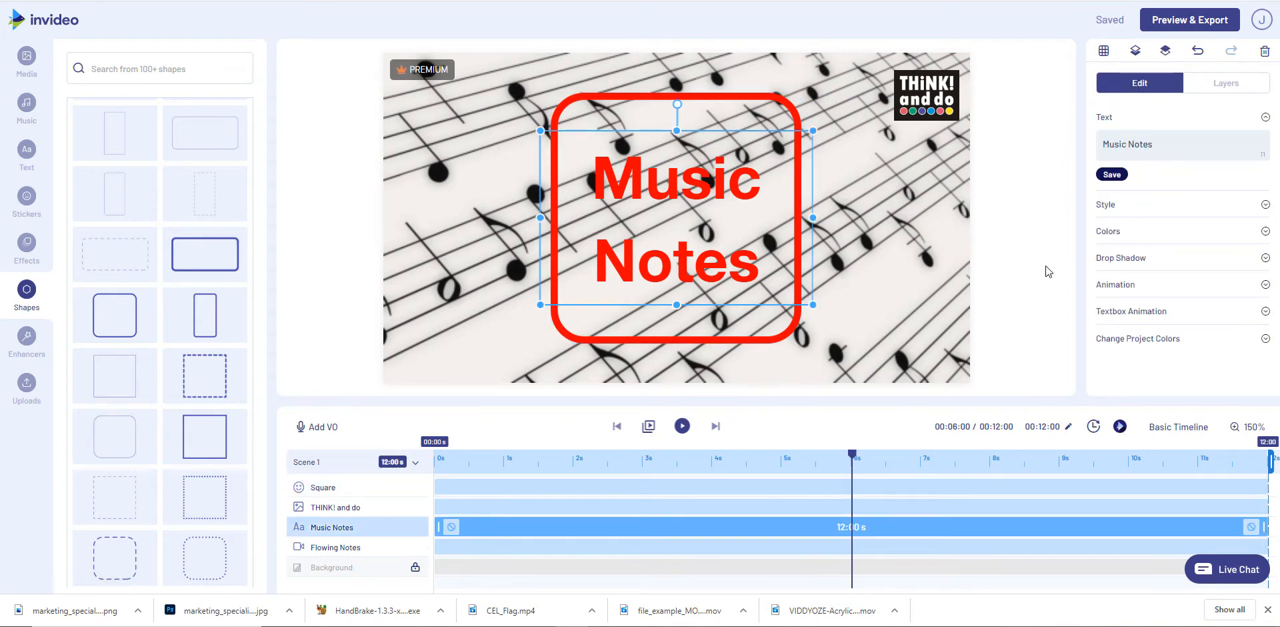
click(1109, 263)
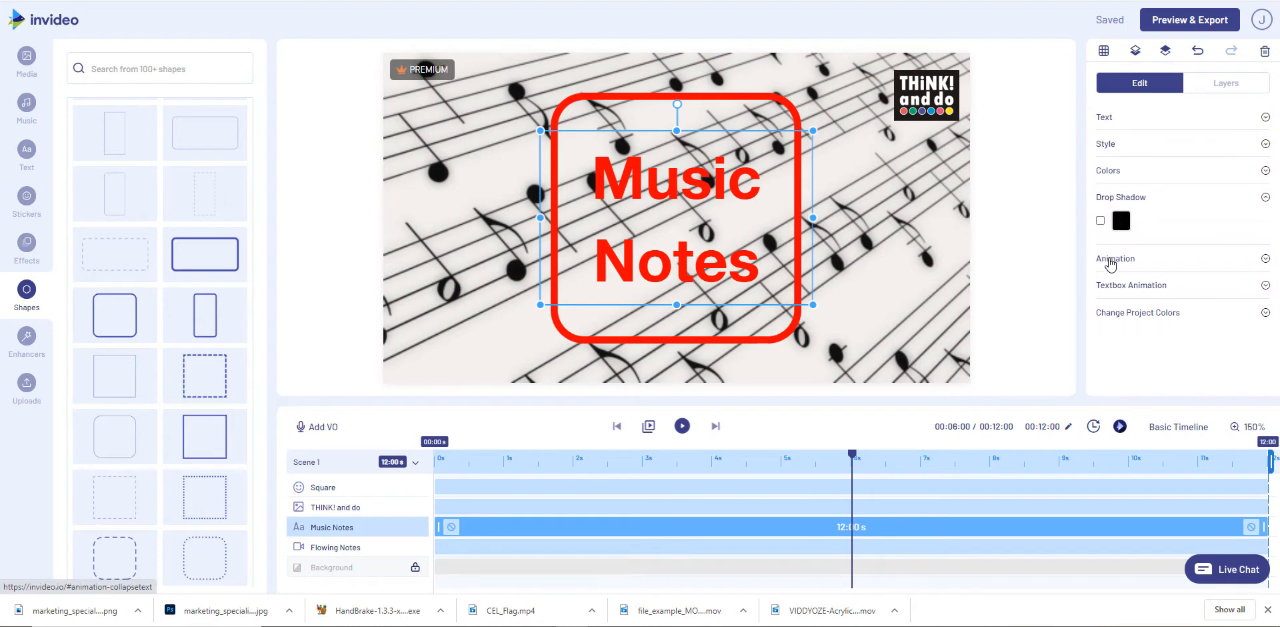
click(1100, 221)
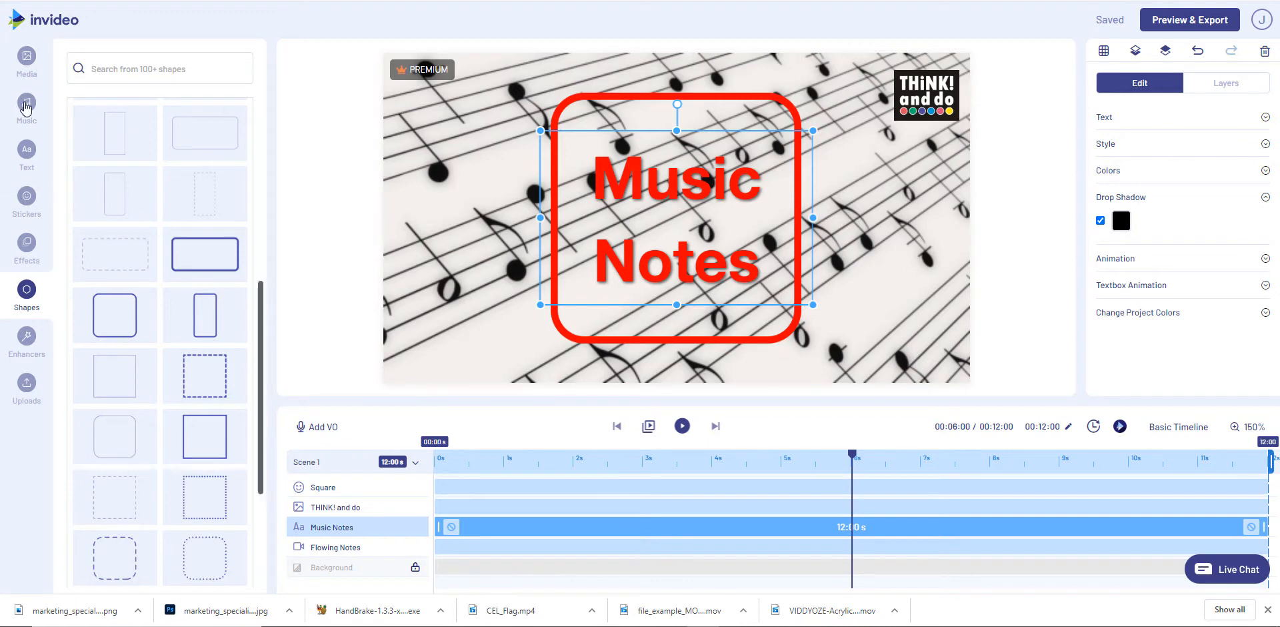
- Browse the Calm category of the music collection and set the track "Supreme" as the video's background music
click(28, 105)
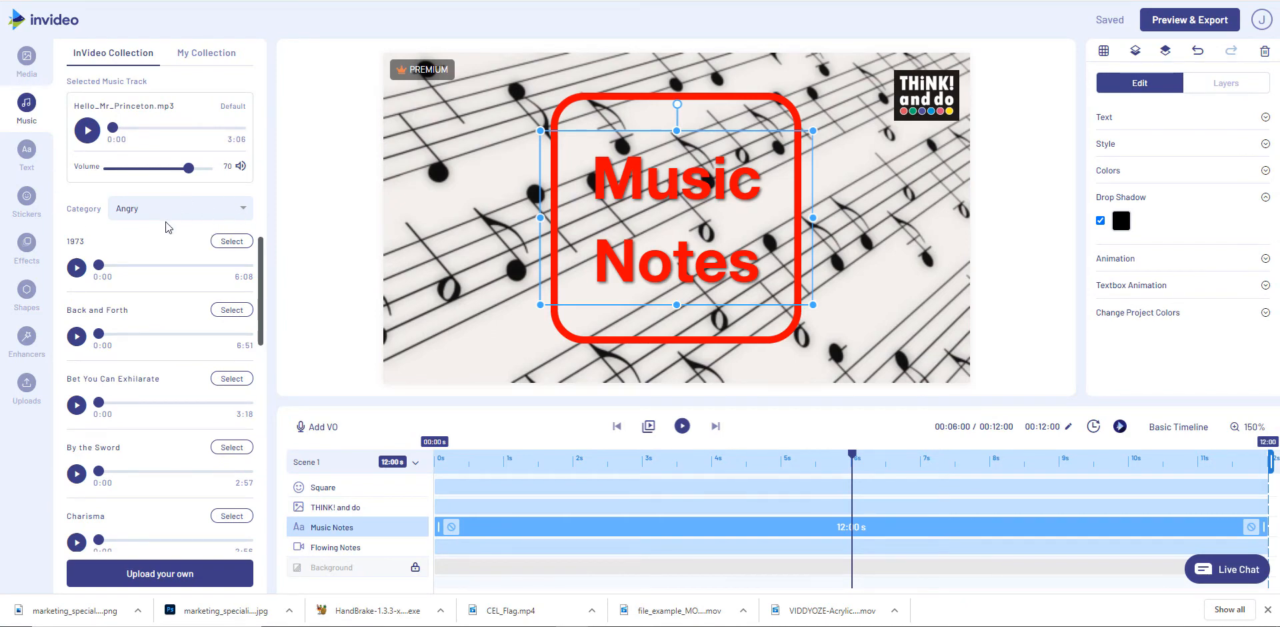
click(194, 215)
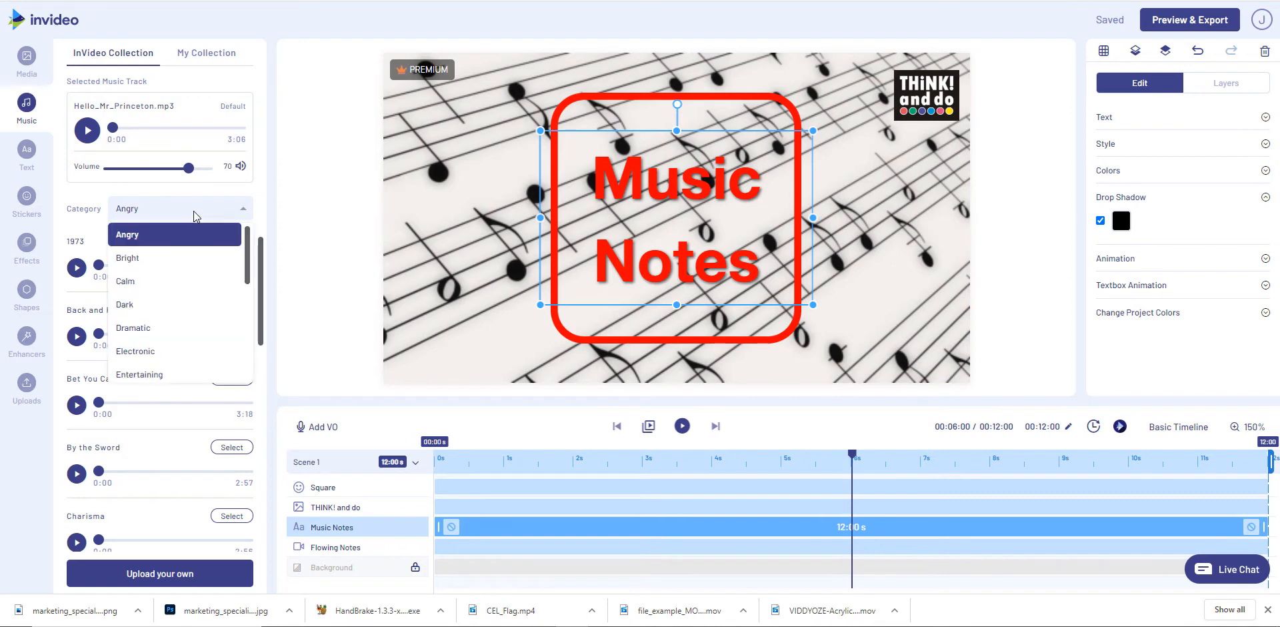
click(152, 280)
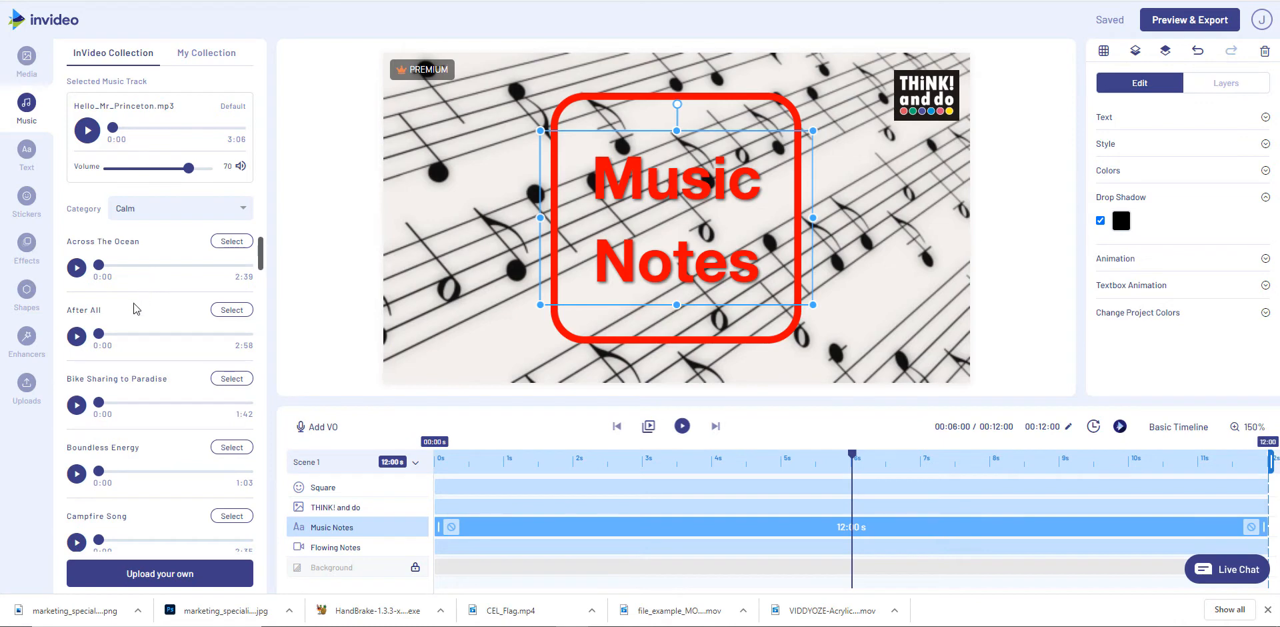
scroll(192, 328, down, 5)
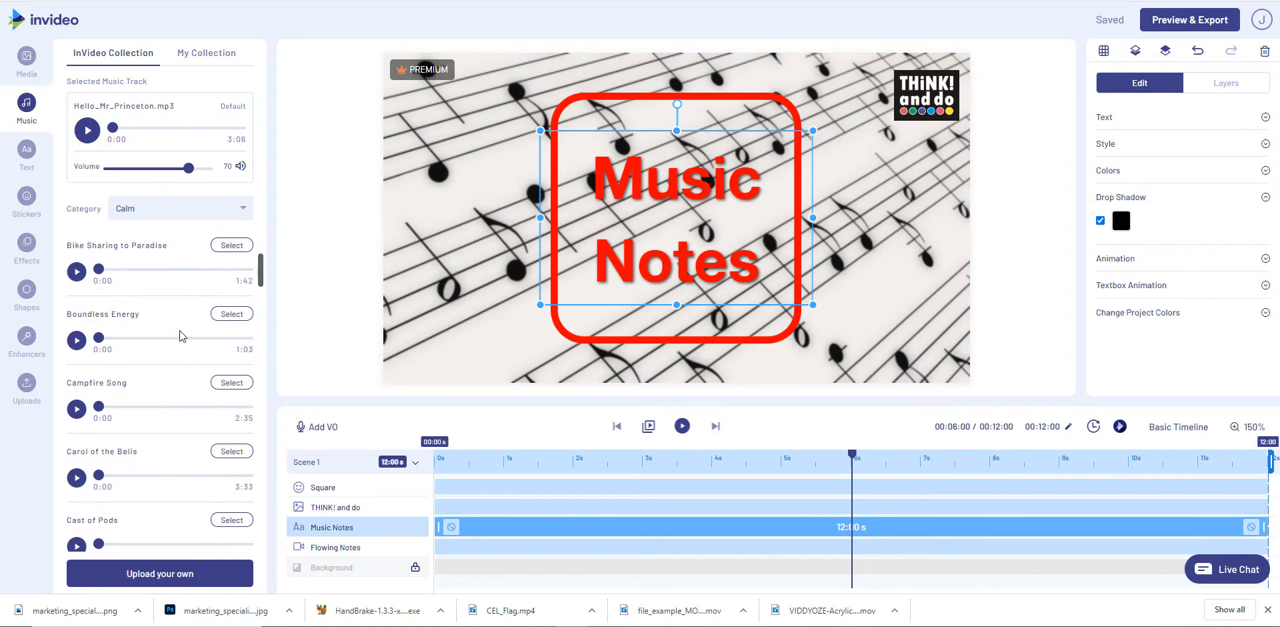
scroll(178, 335, down, 3)
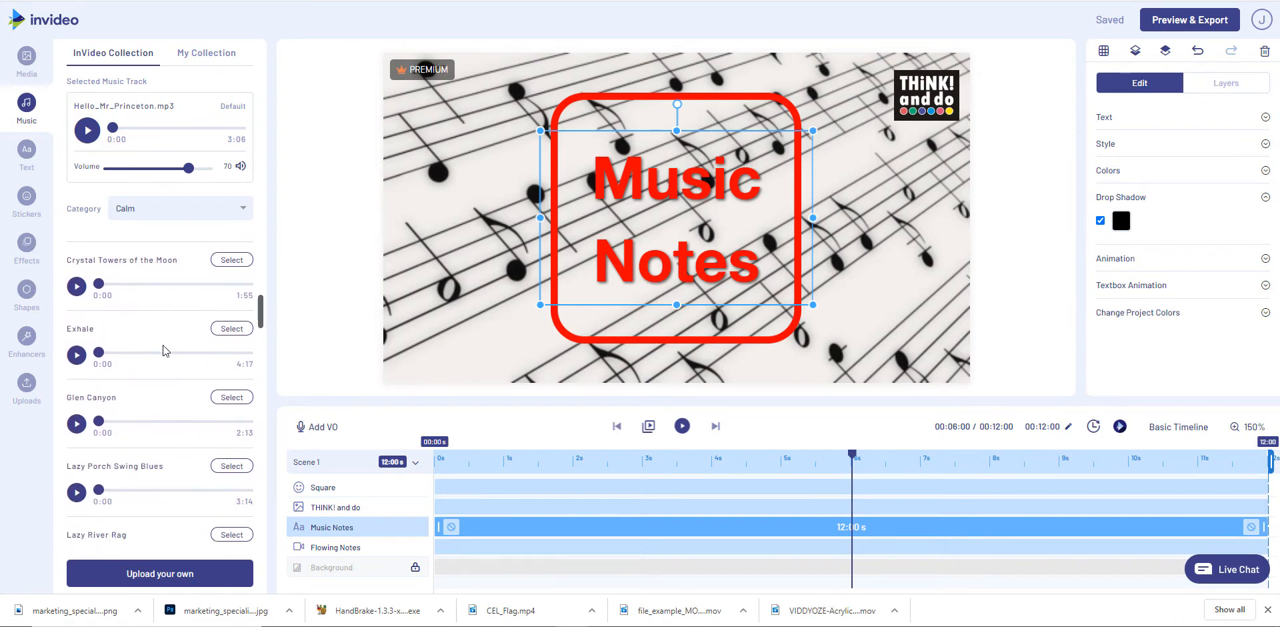
scroll(161, 356, down, 2)
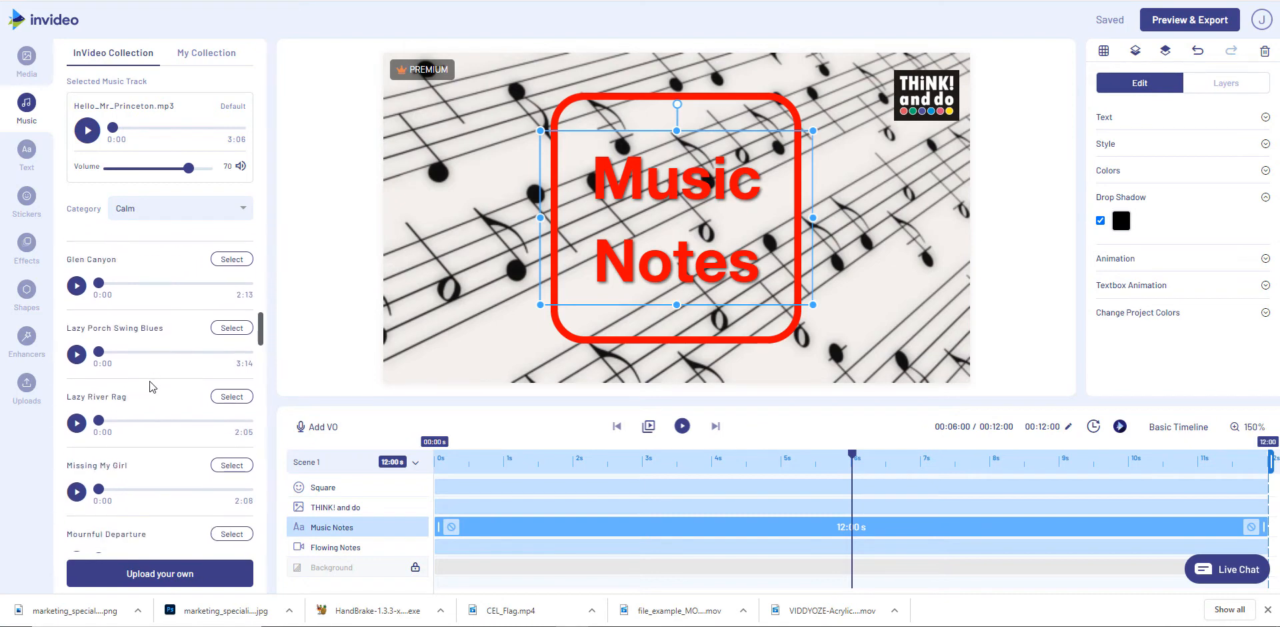
scroll(152, 401, down, 2)
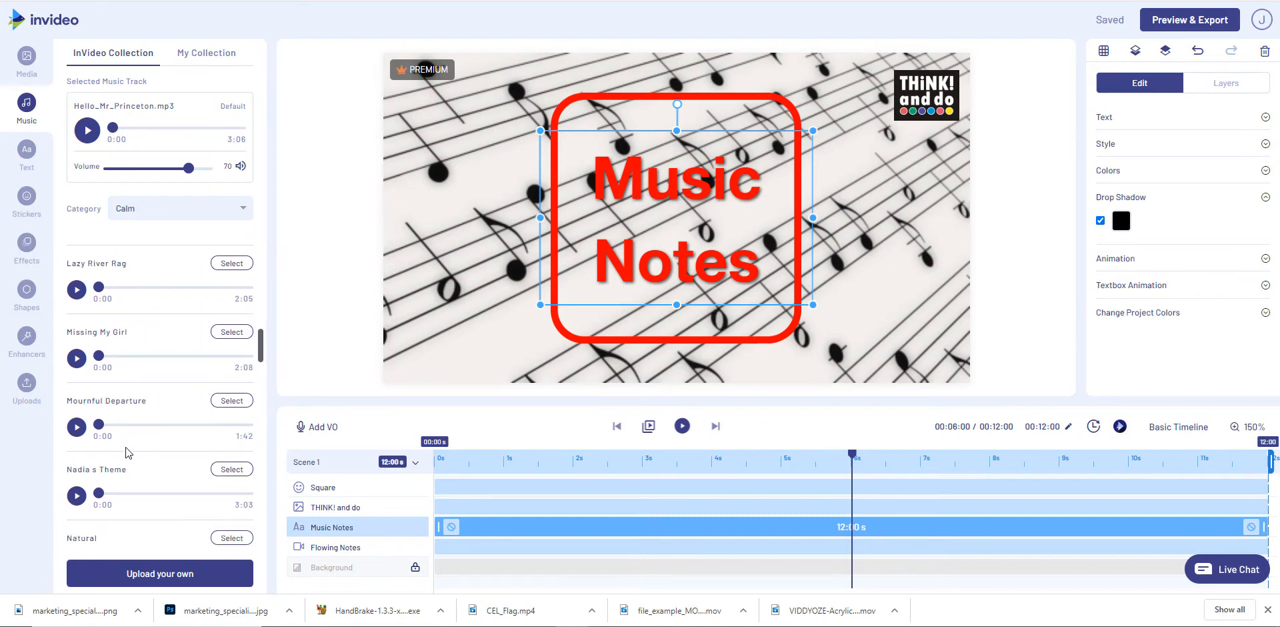
scroll(128, 453, down, 1)
scroll(143, 466, down, 1)
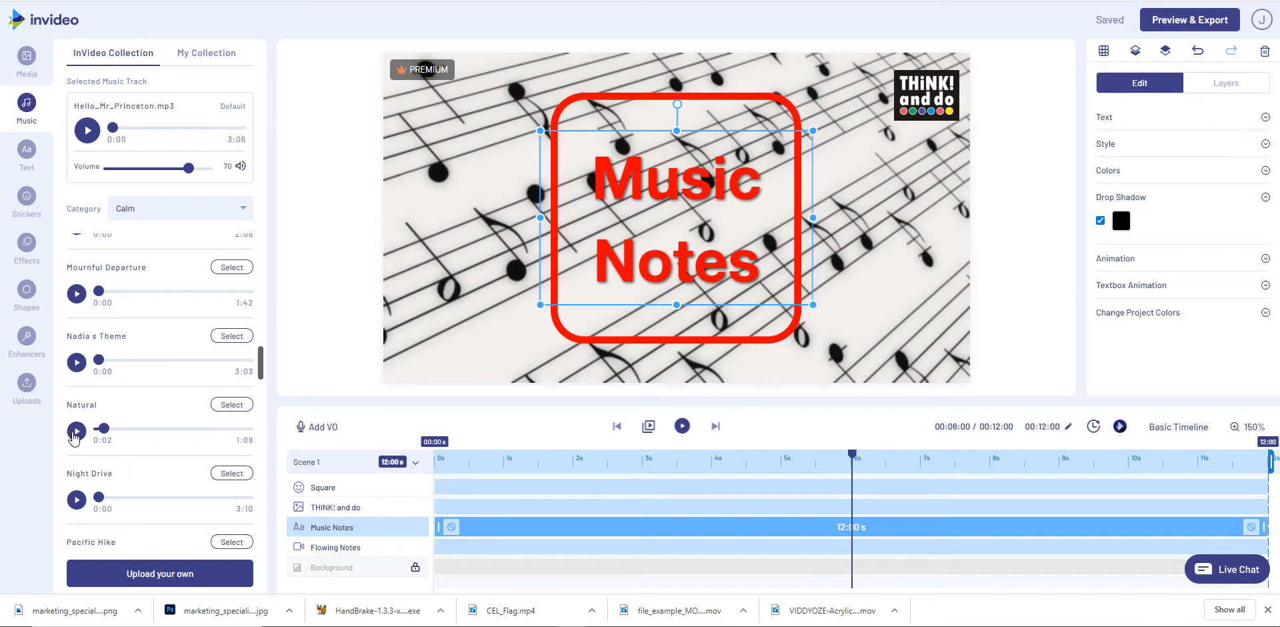
scroll(113, 440, down, 5)
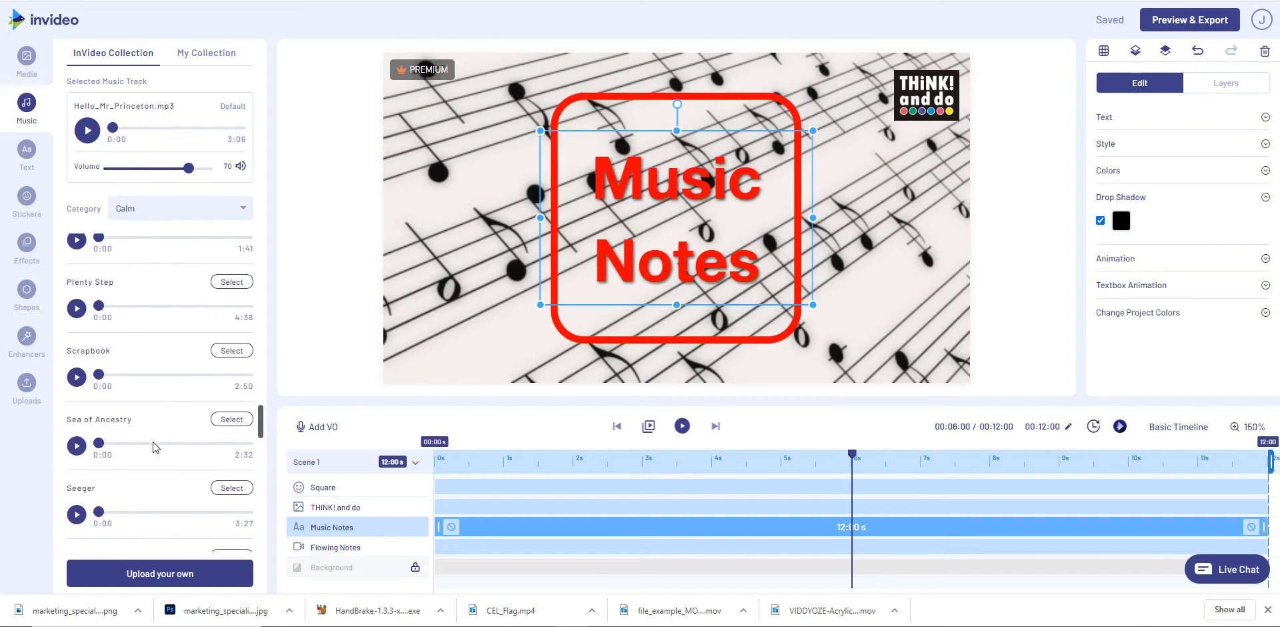
scroll(154, 446, down, 4)
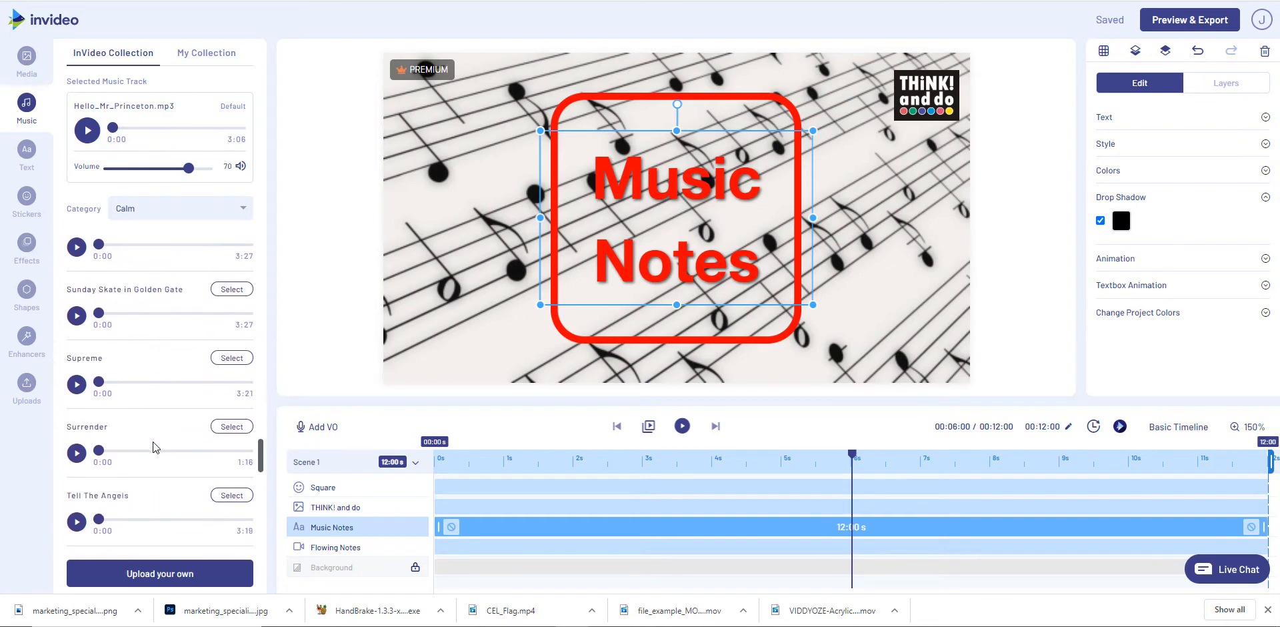
scroll(155, 447, down, 1)
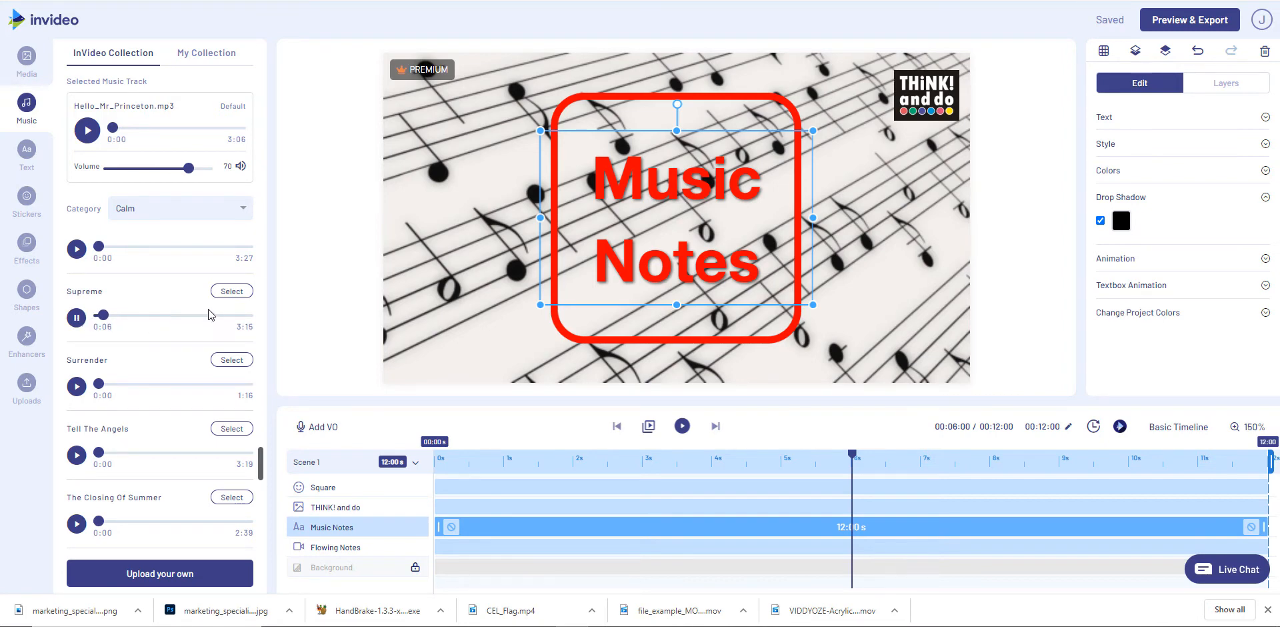
click(238, 293)
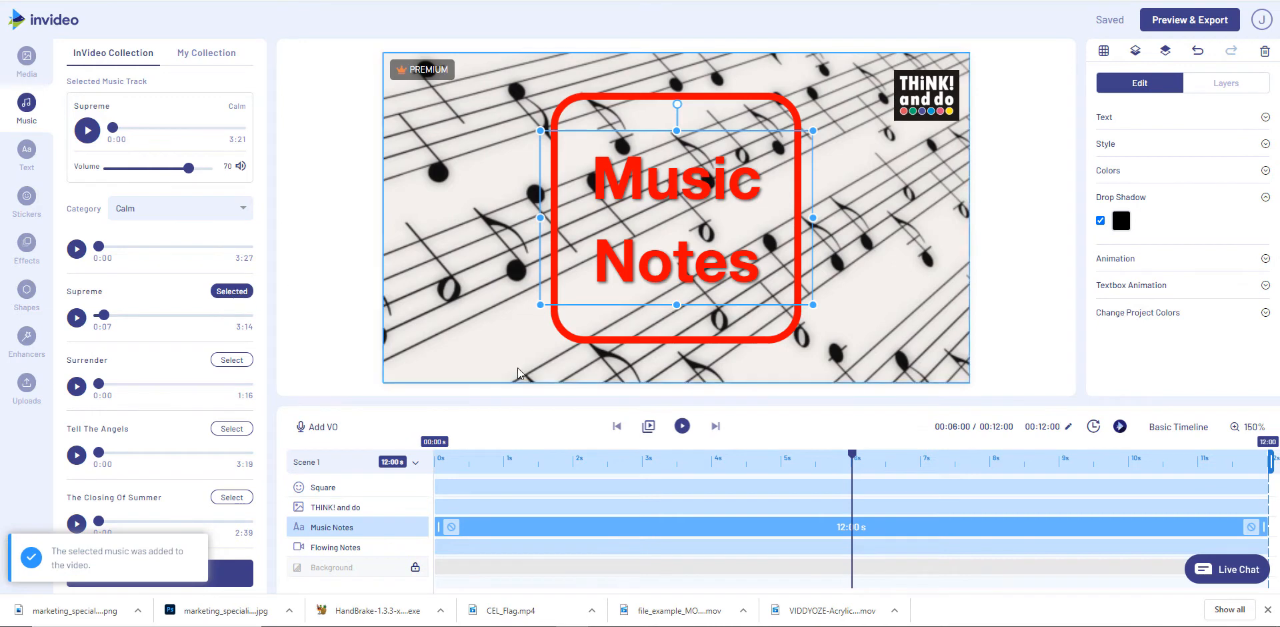
- Play the scene, review the full video in the export preview, and return to editing
click(1182, 506)
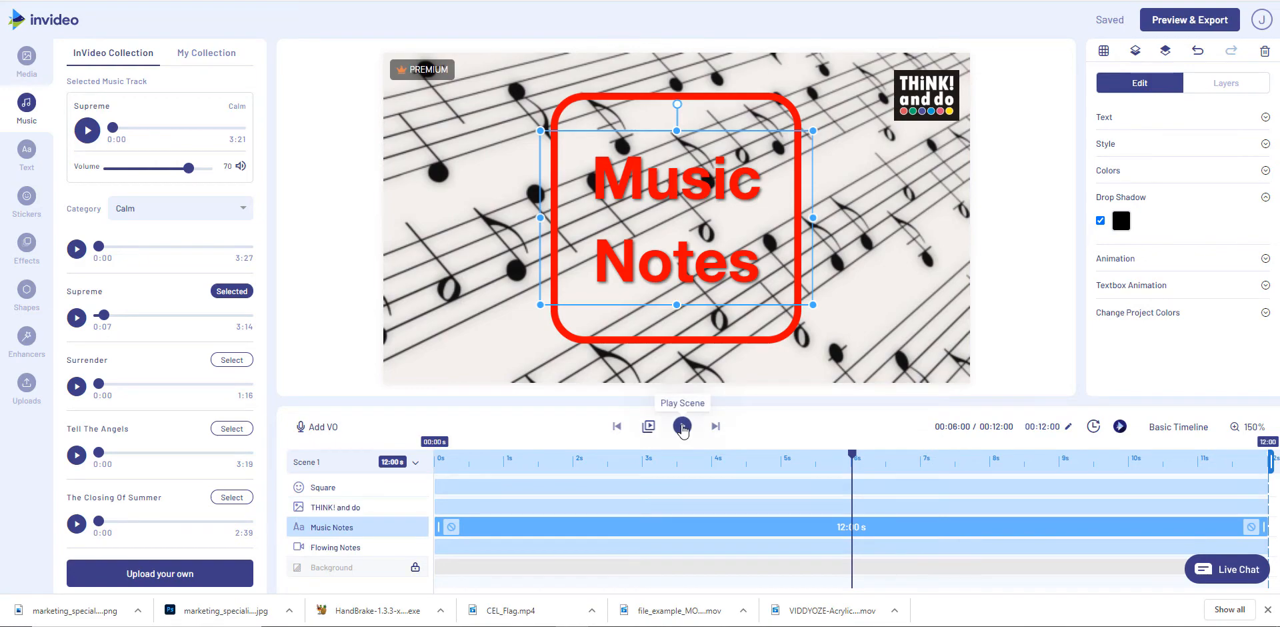
click(682, 427)
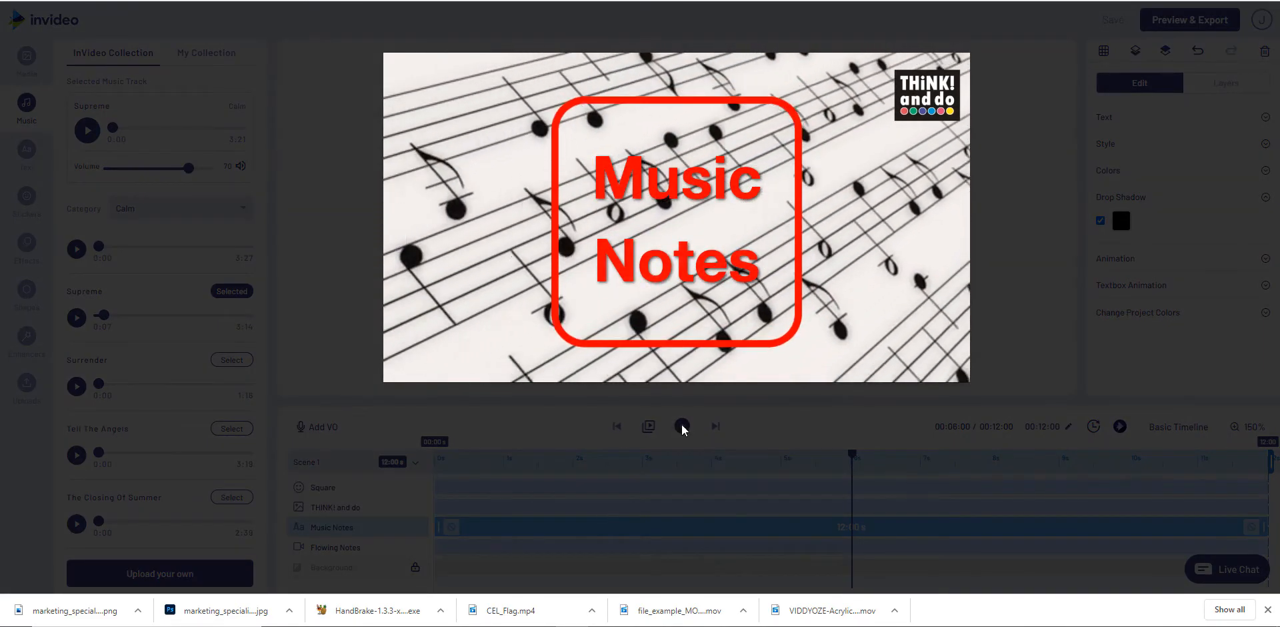
click(682, 427)
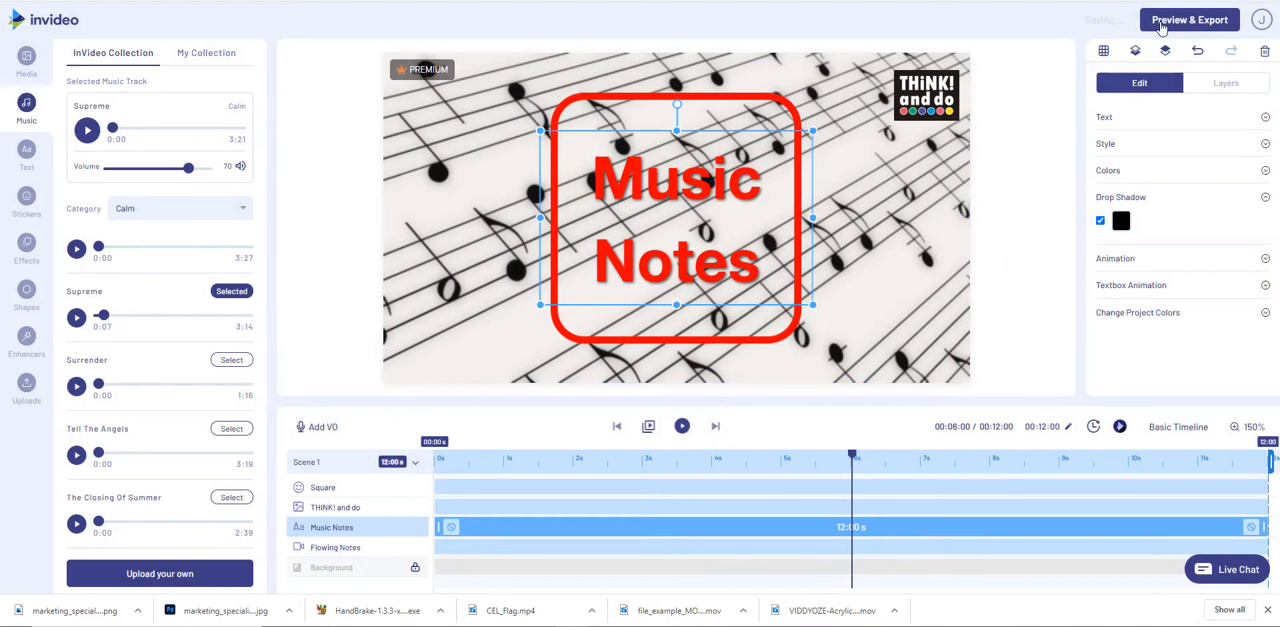
click(1183, 19)
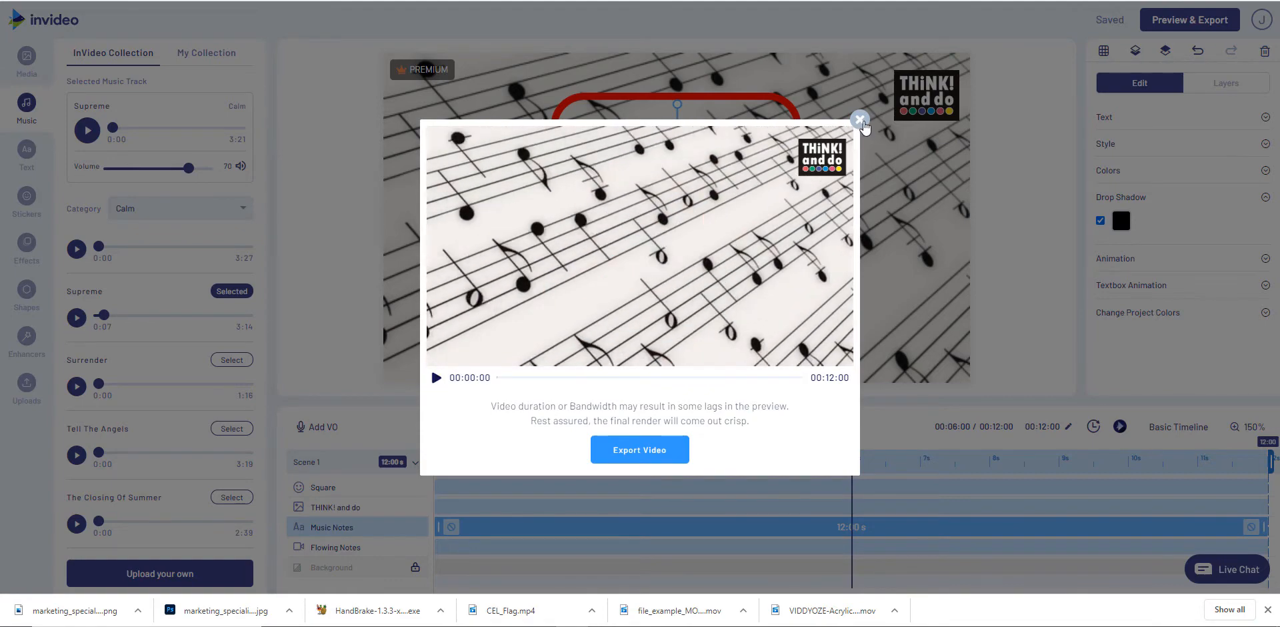
click(859, 120)
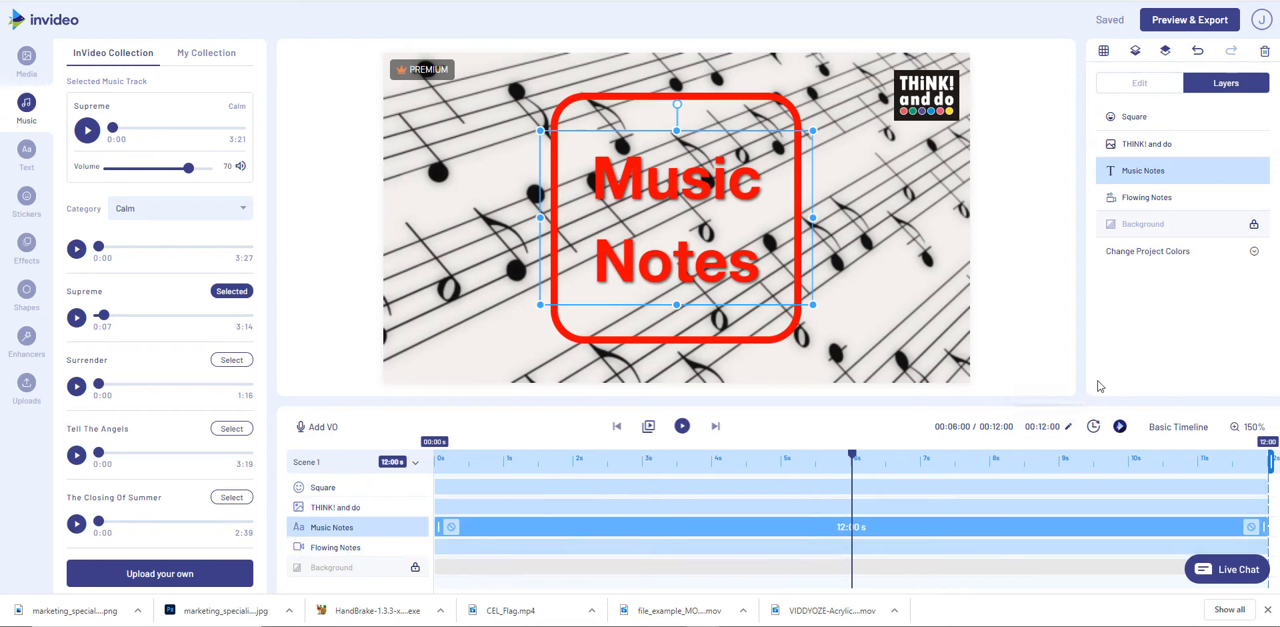
- Apply the Bounce To Down exit animation to the Square outline with a 3.0 s duration, and preview the video
click(1124, 121)
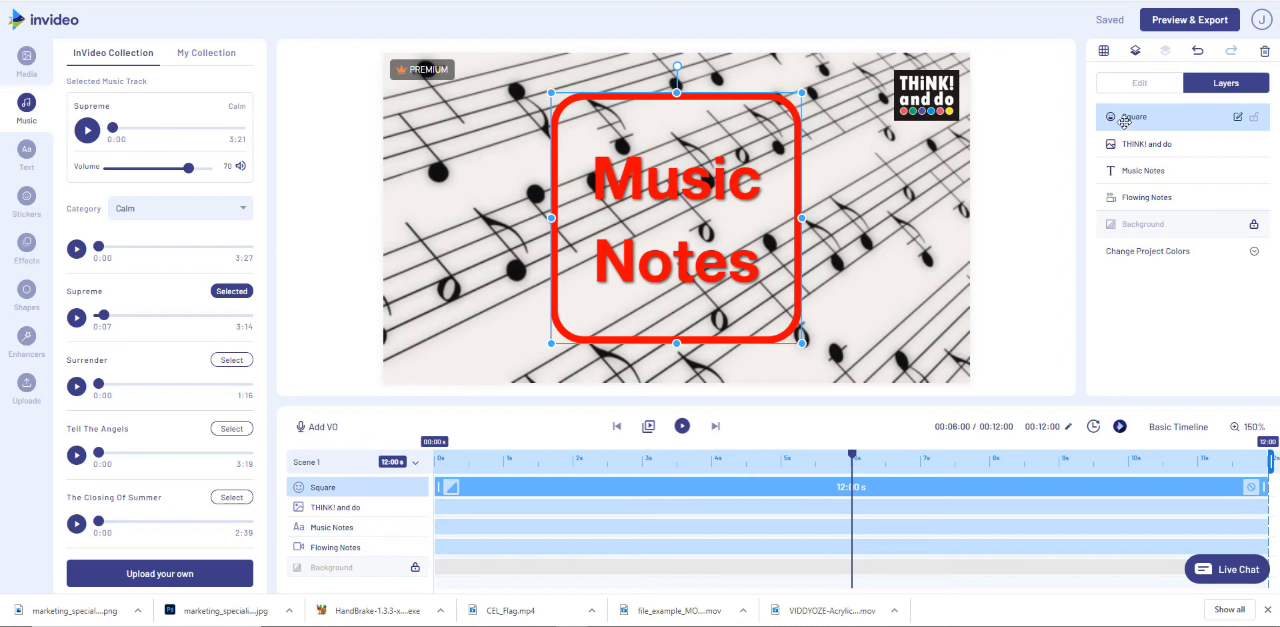
click(1130, 81)
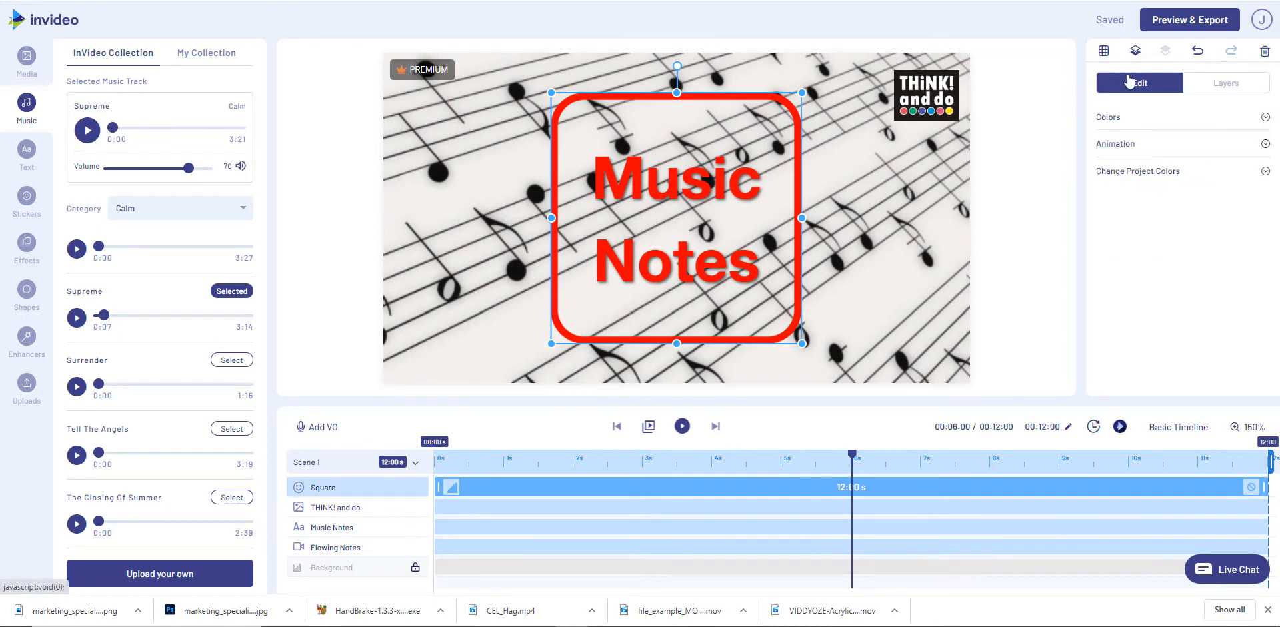
click(1101, 143)
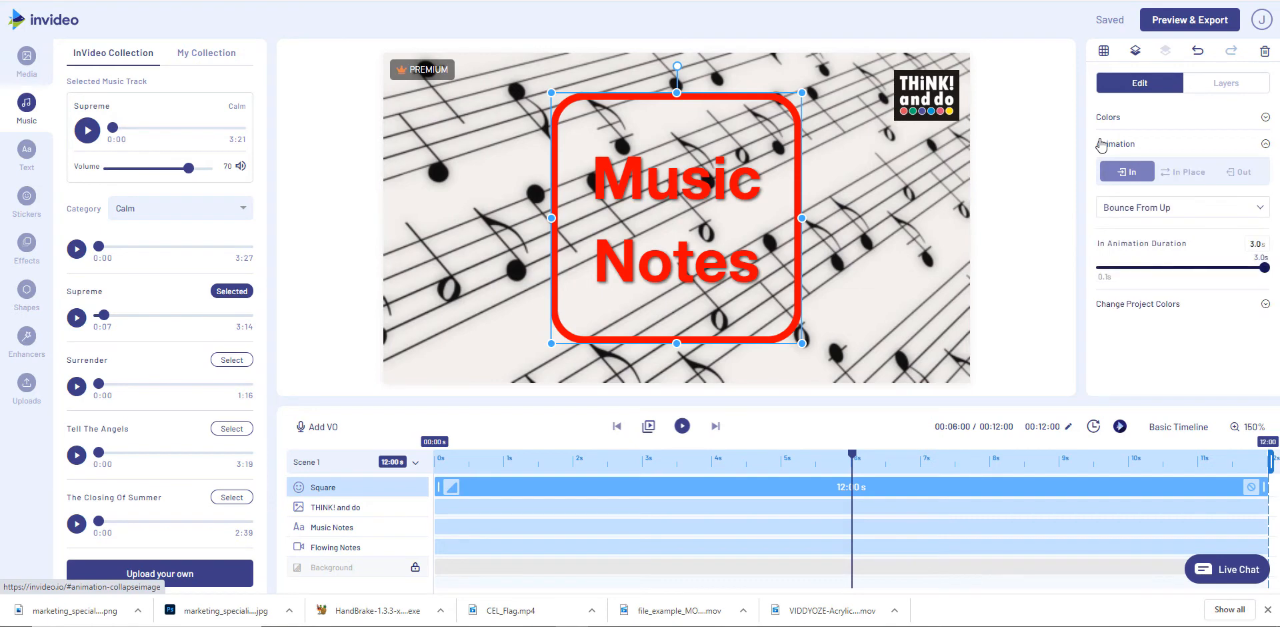
click(1253, 182)
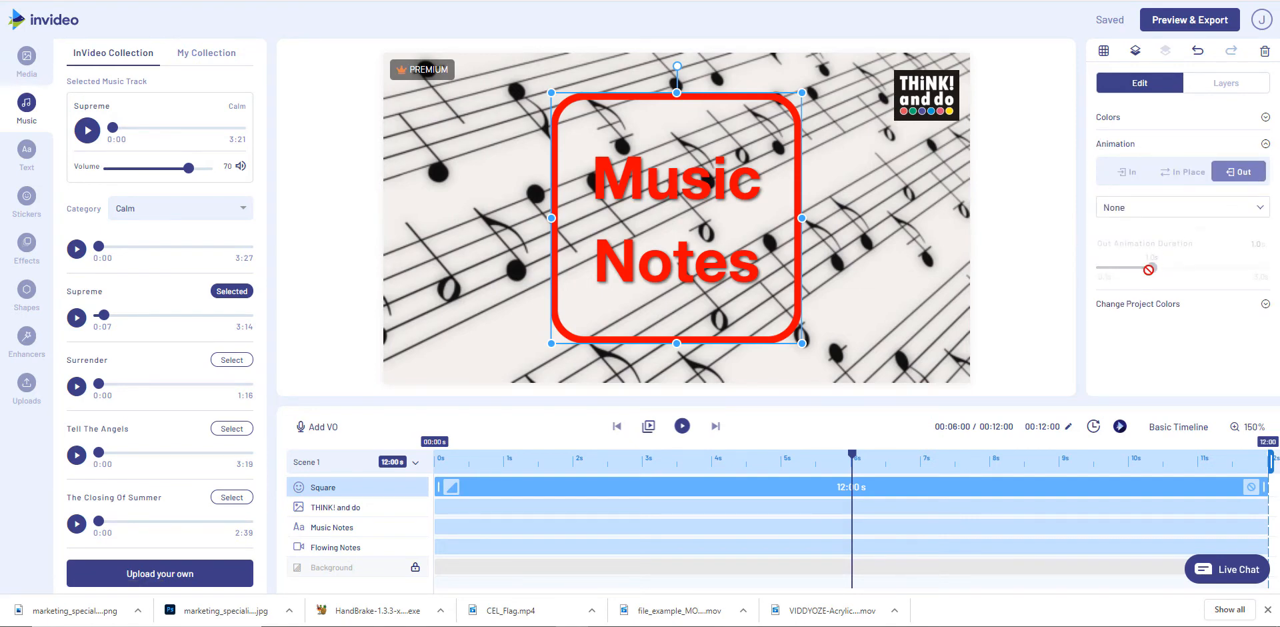
click(1167, 207)
scroll(1164, 256, down, 3)
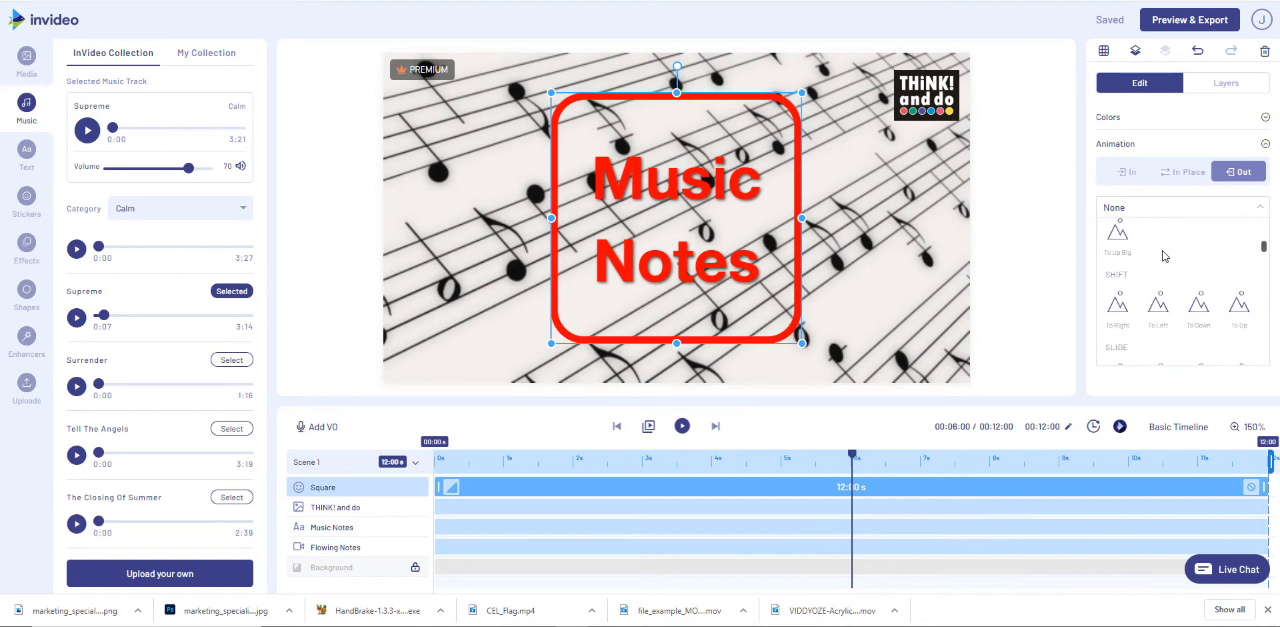
scroll(1163, 256, down, 4)
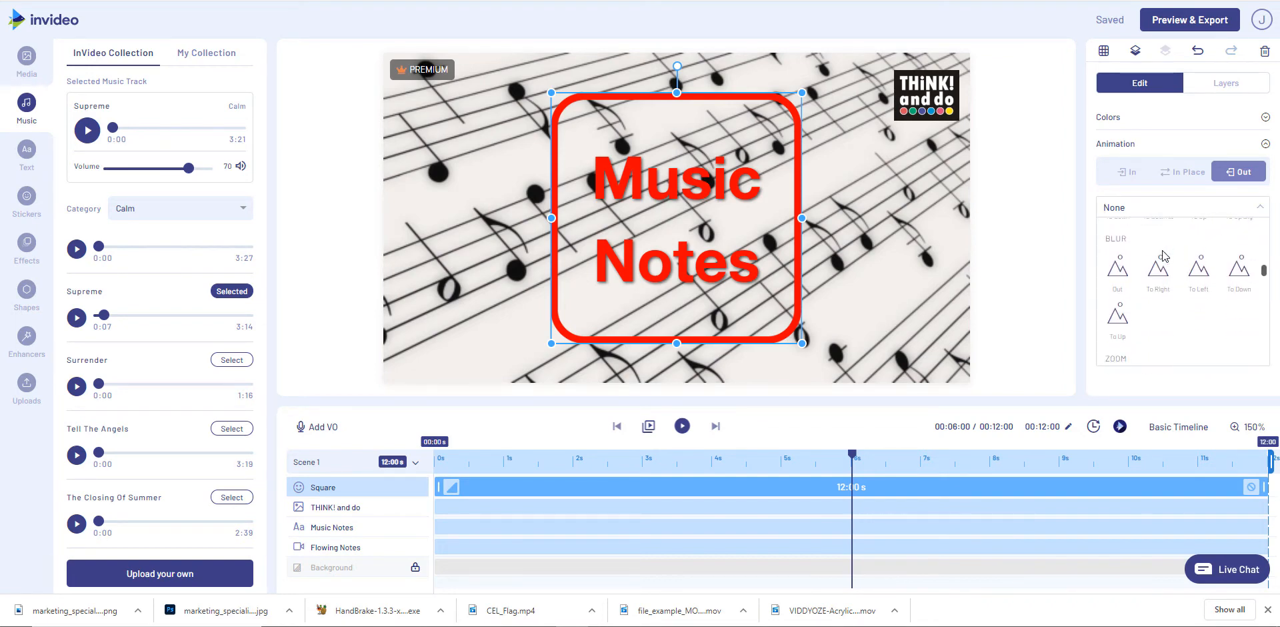
scroll(1163, 256, down, 2)
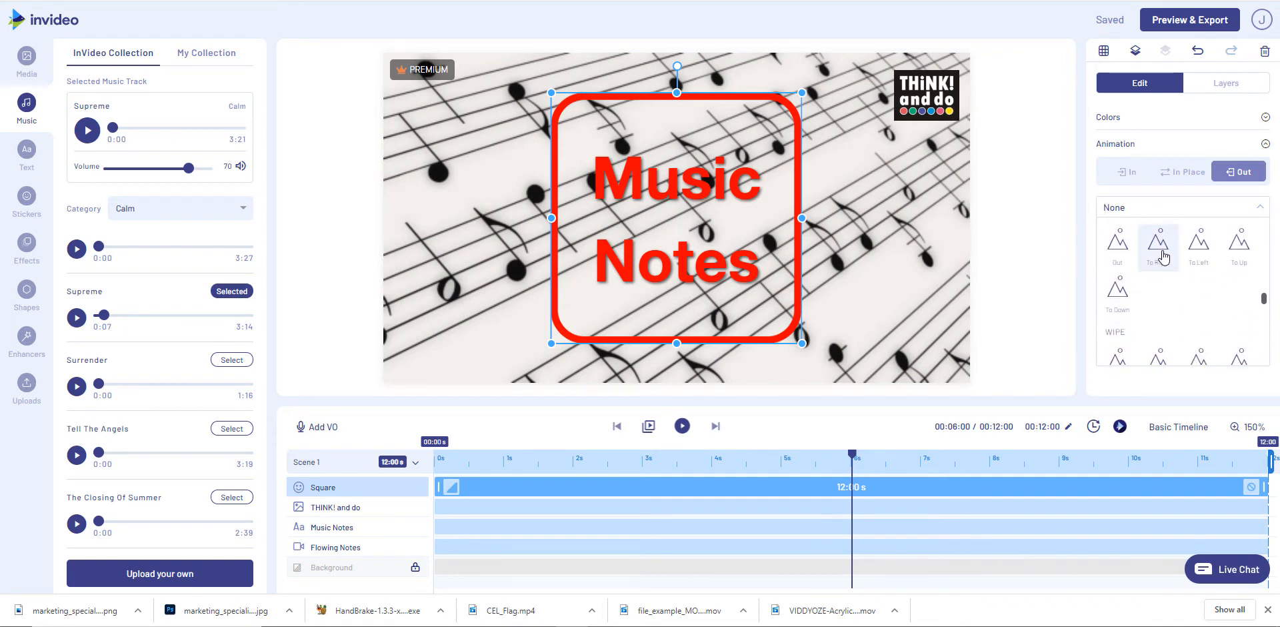
click(1126, 301)
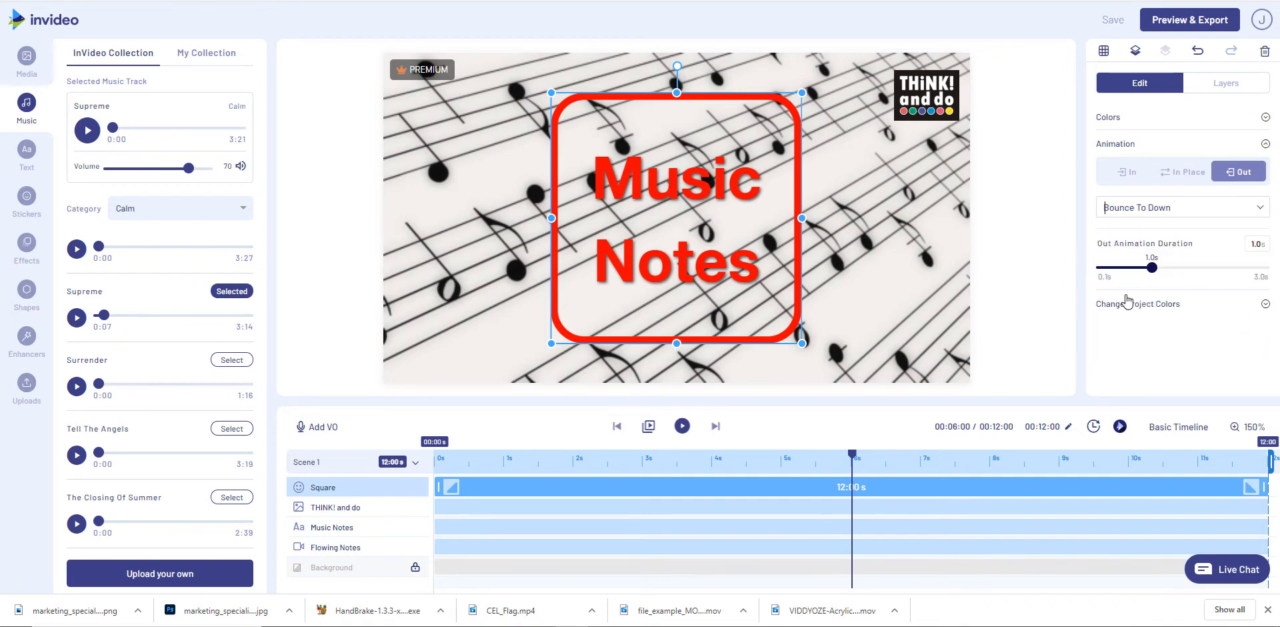
drag(1152, 268, 1278, 287)
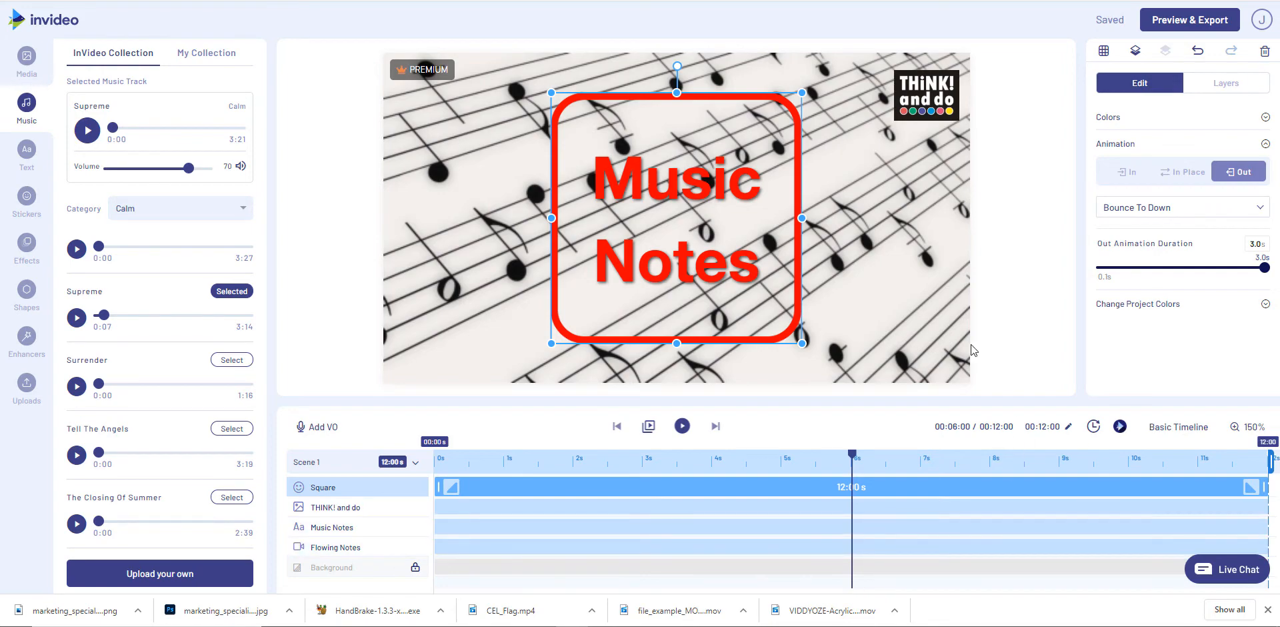
click(1171, 27)
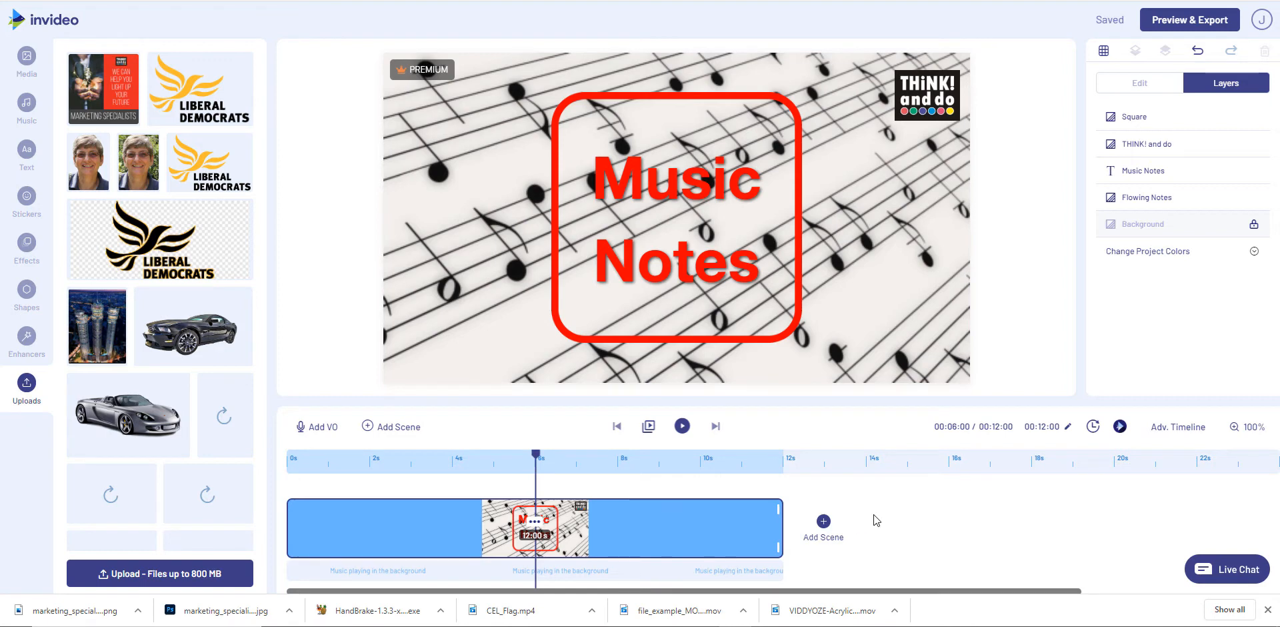
- Add a "Build your own scene" scene after the Music Notes scene and remove the transition between them
click(825, 522)
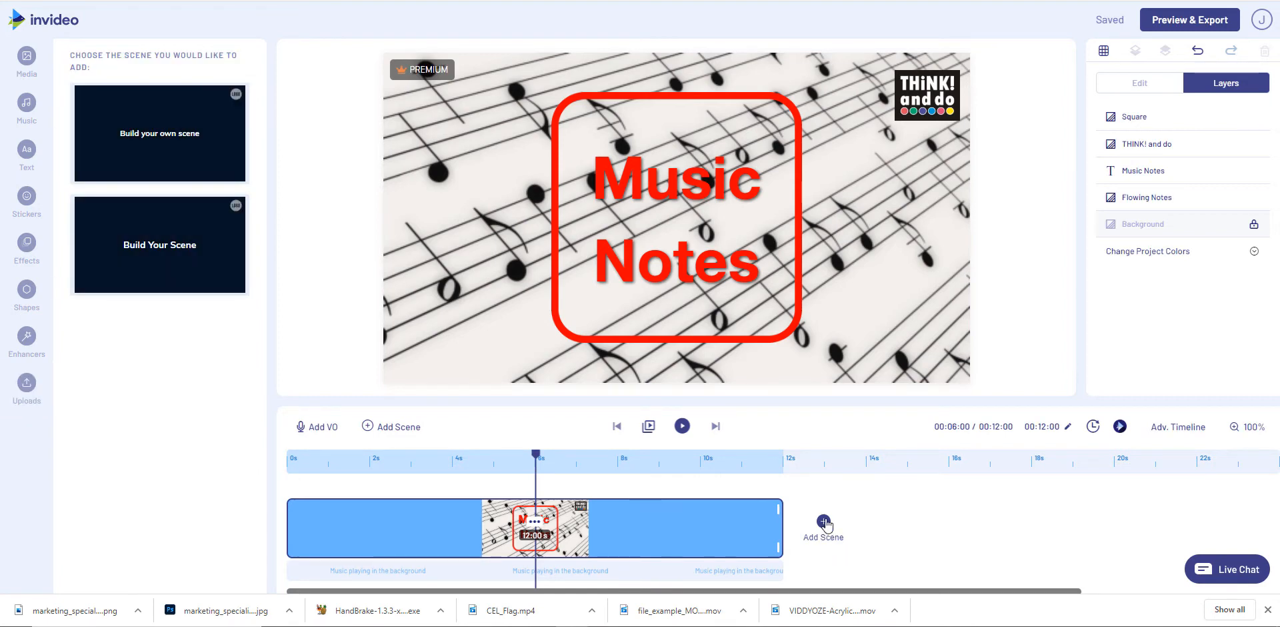
mouse_move(177, 167)
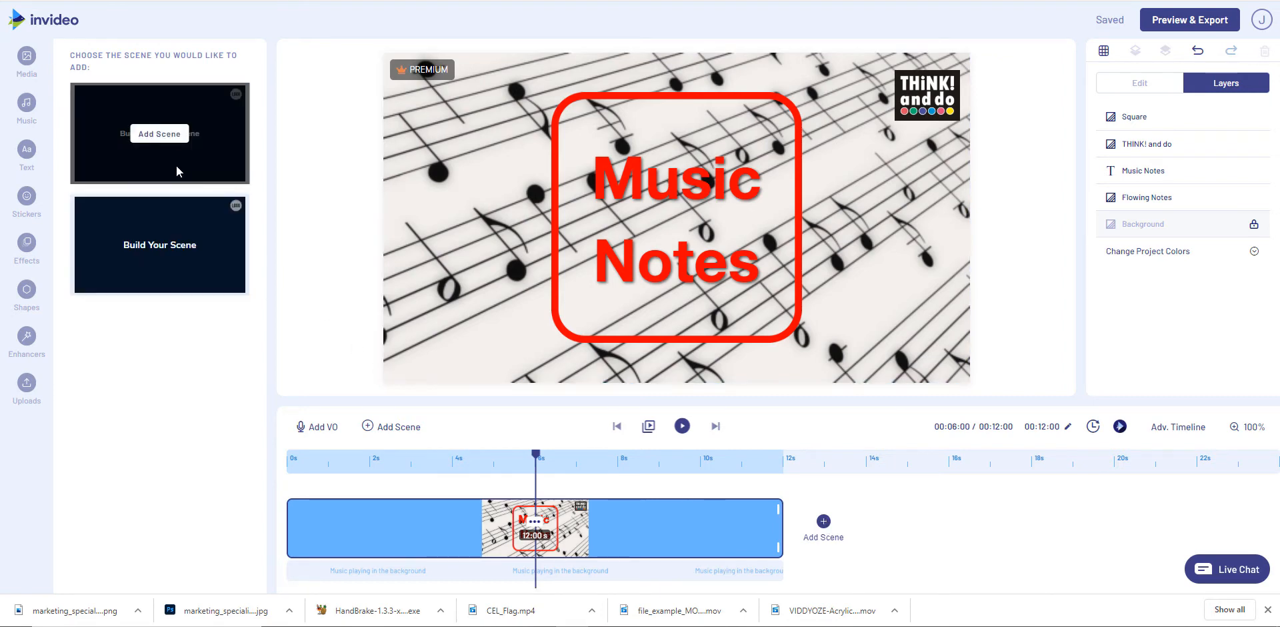
click(160, 134)
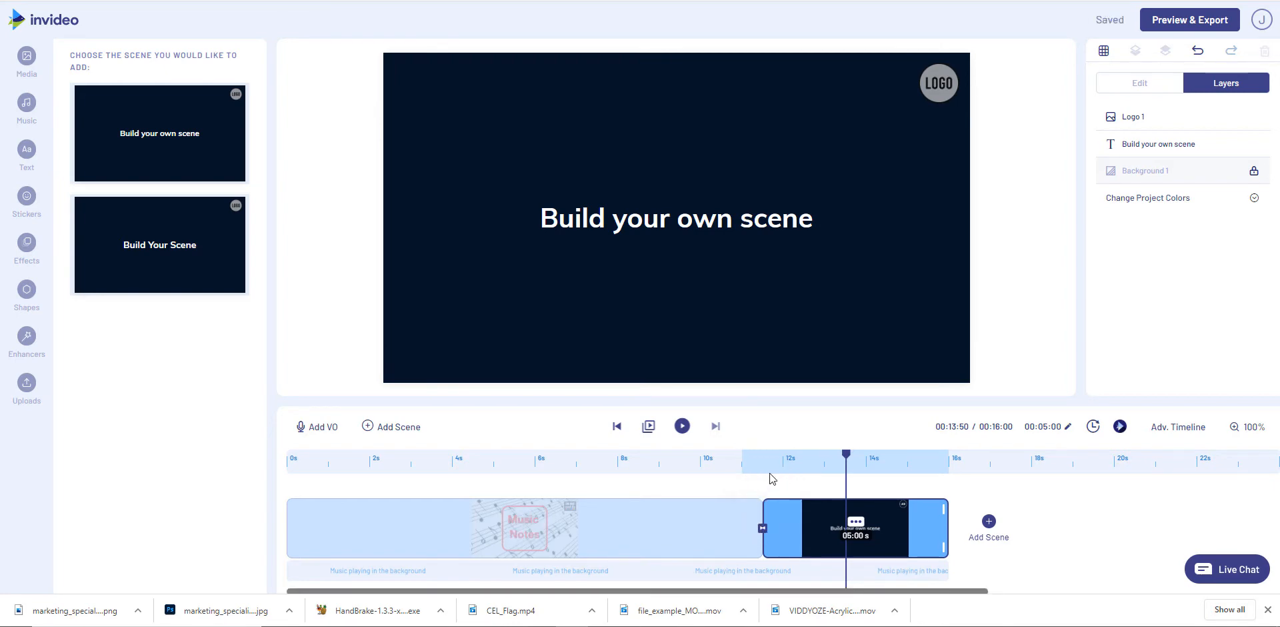
mouse_move(739, 517)
click(763, 528)
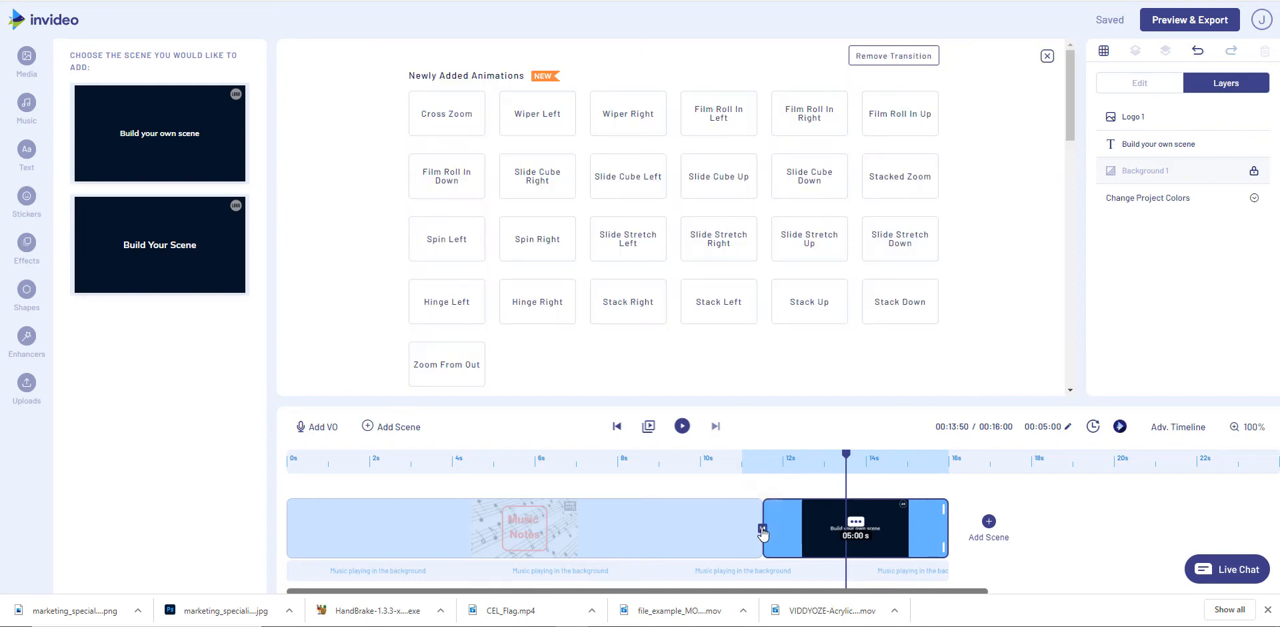
click(907, 59)
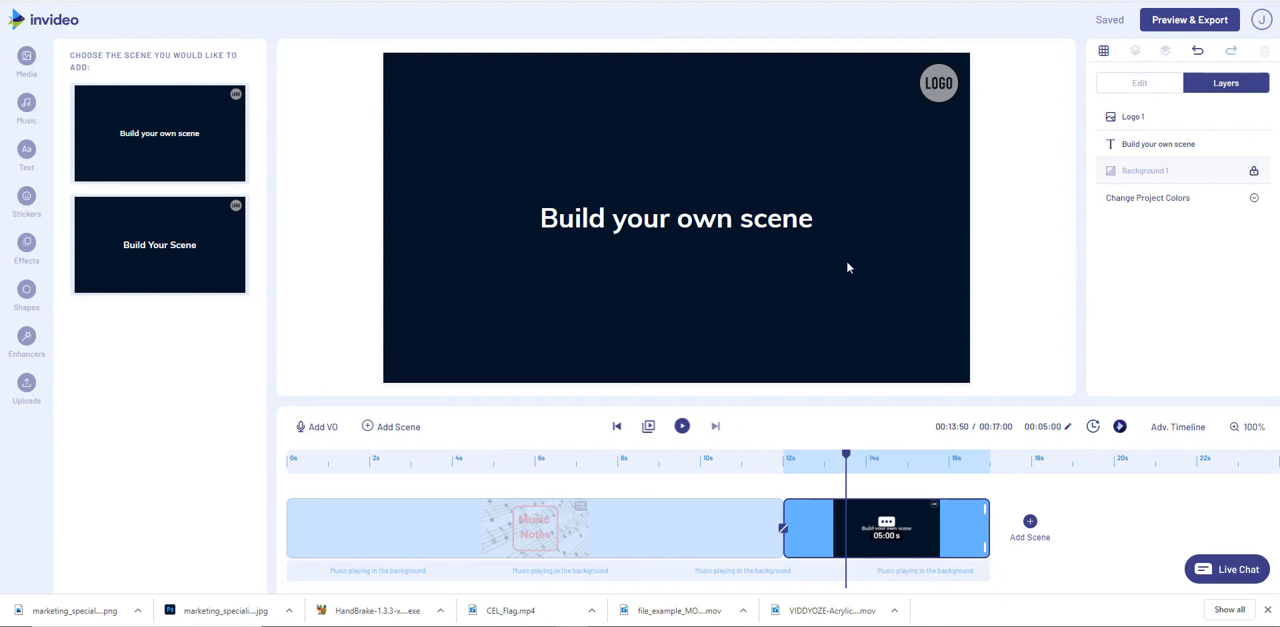
- Replace the new scene's title text with "The Grand Staff"
click(733, 220)
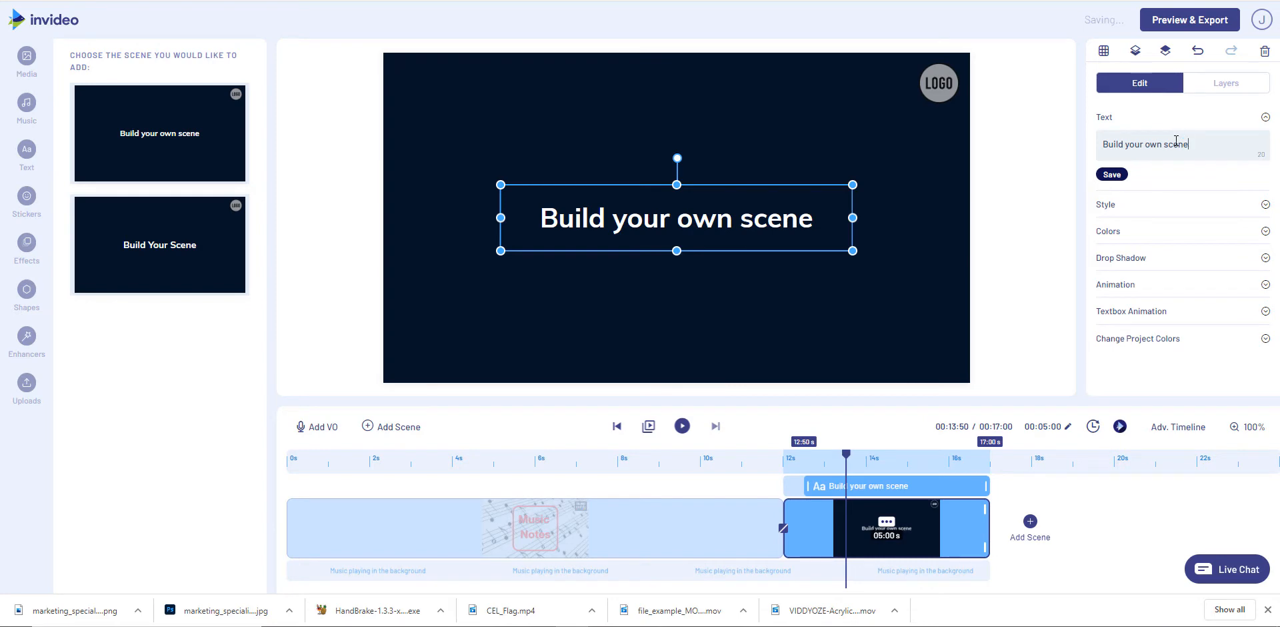
drag(1189, 144, 1098, 143)
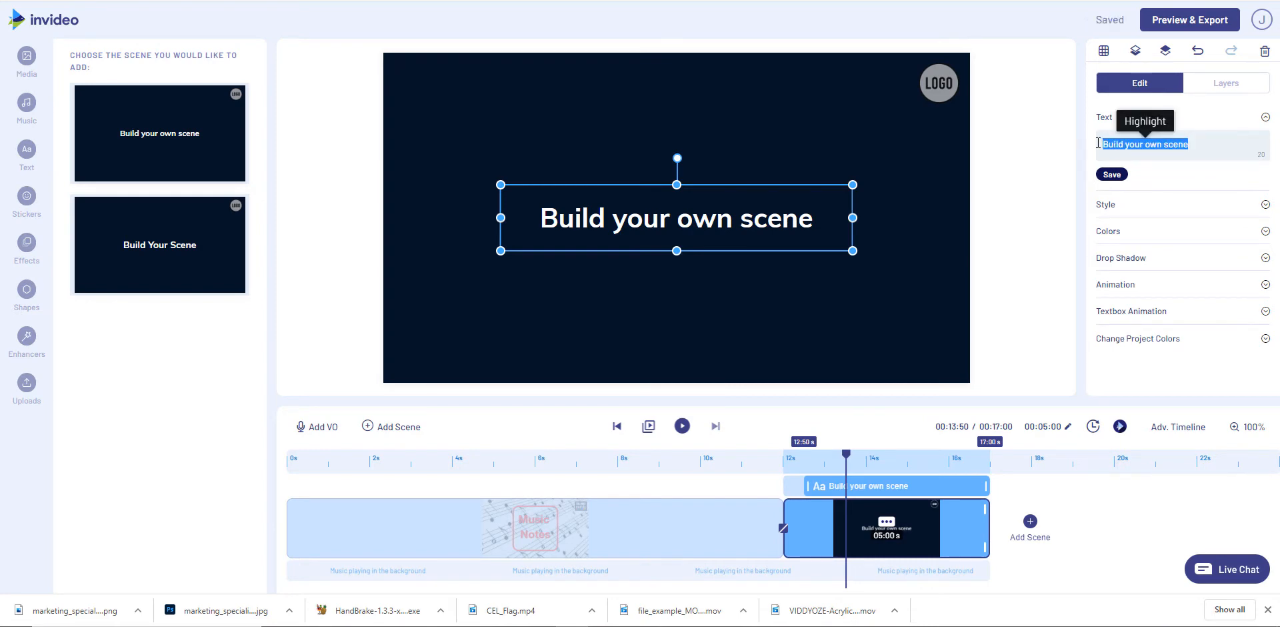
text(The Grand Staff)
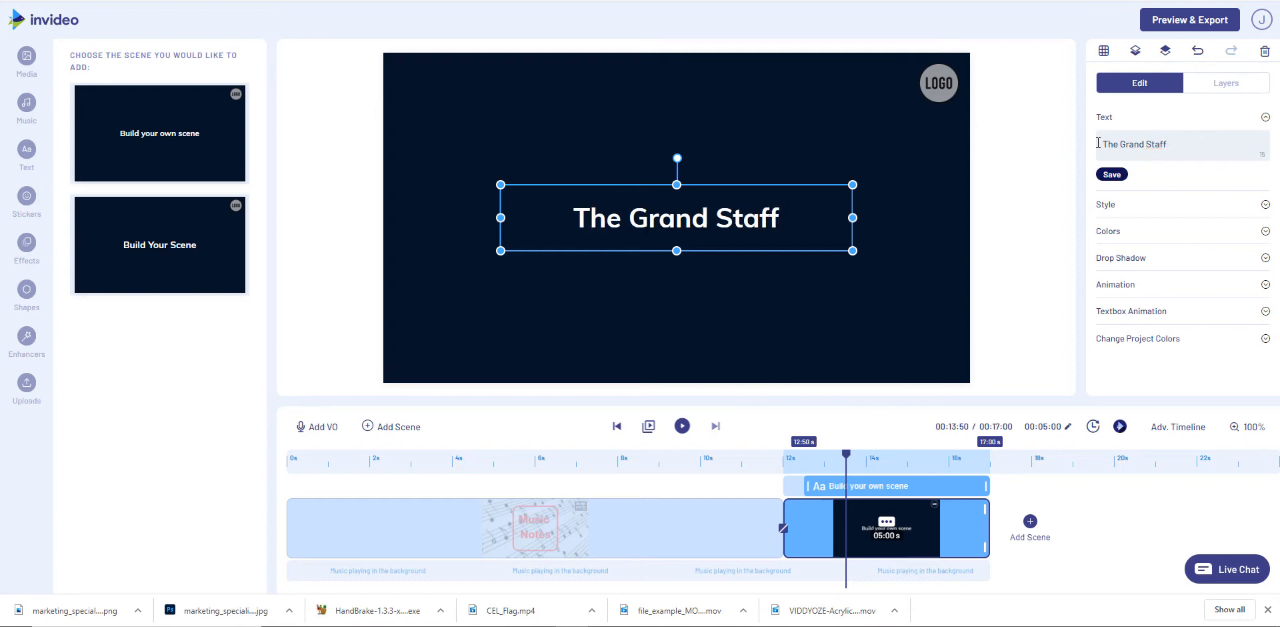
- Color "The Grand Staff" title red (#ff0000) and move it to the top centre of the scene
click(1106, 231)
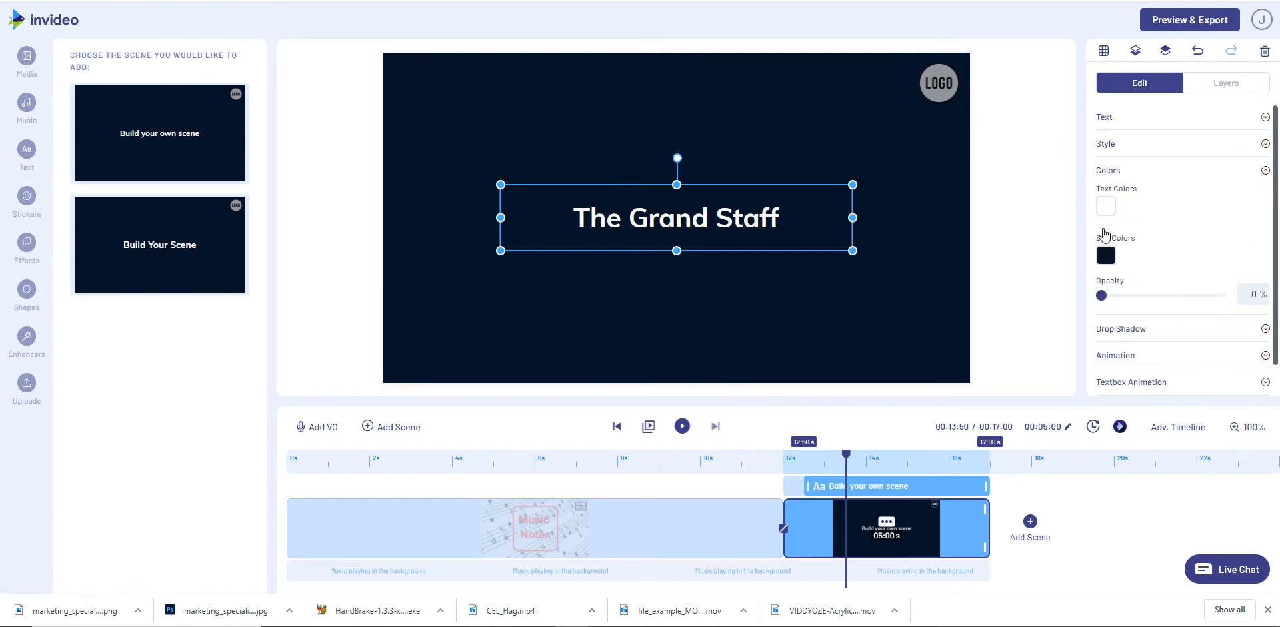
click(1106, 172)
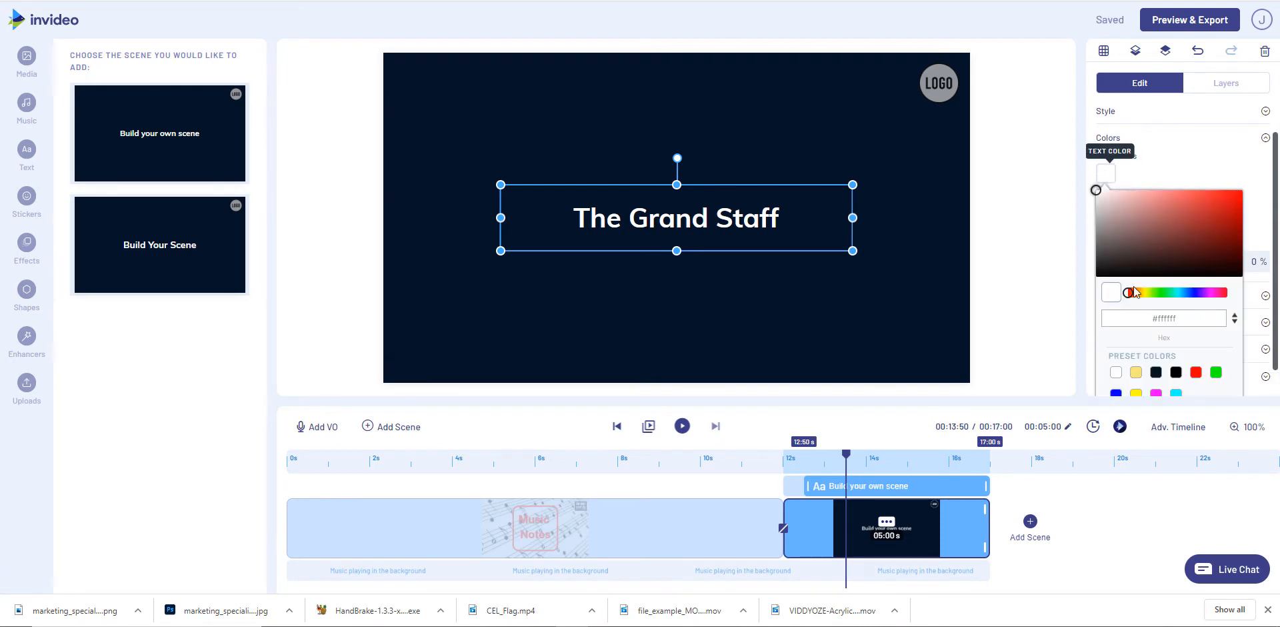
click(1194, 373)
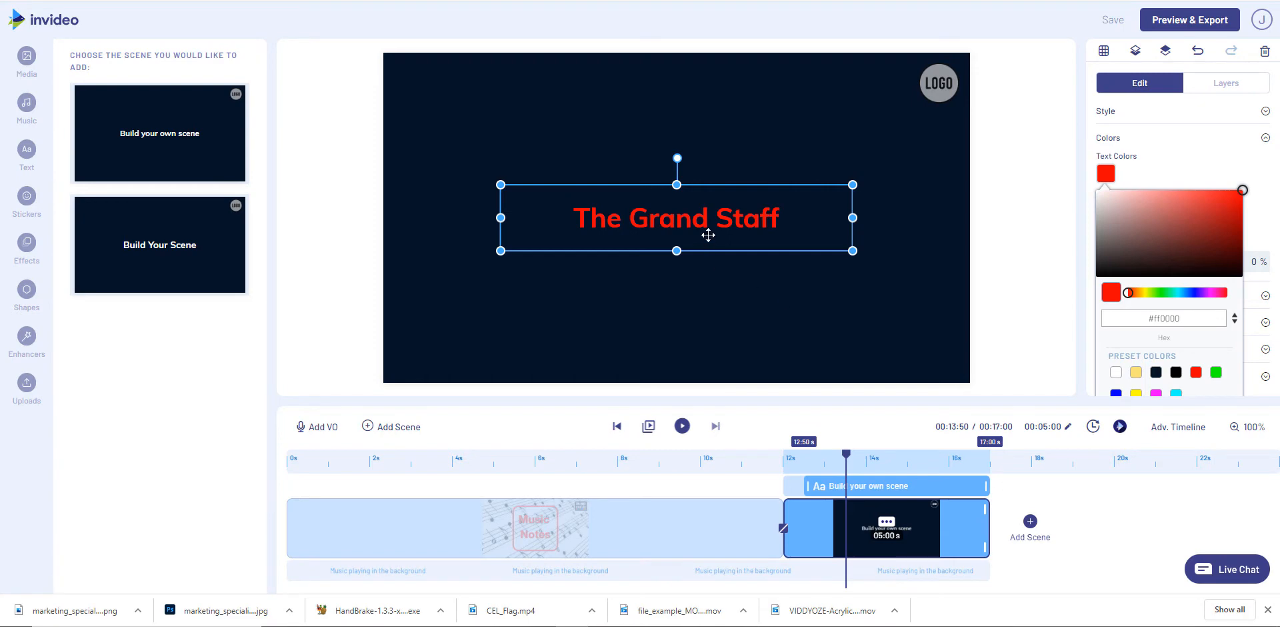
drag(708, 234, 708, 94)
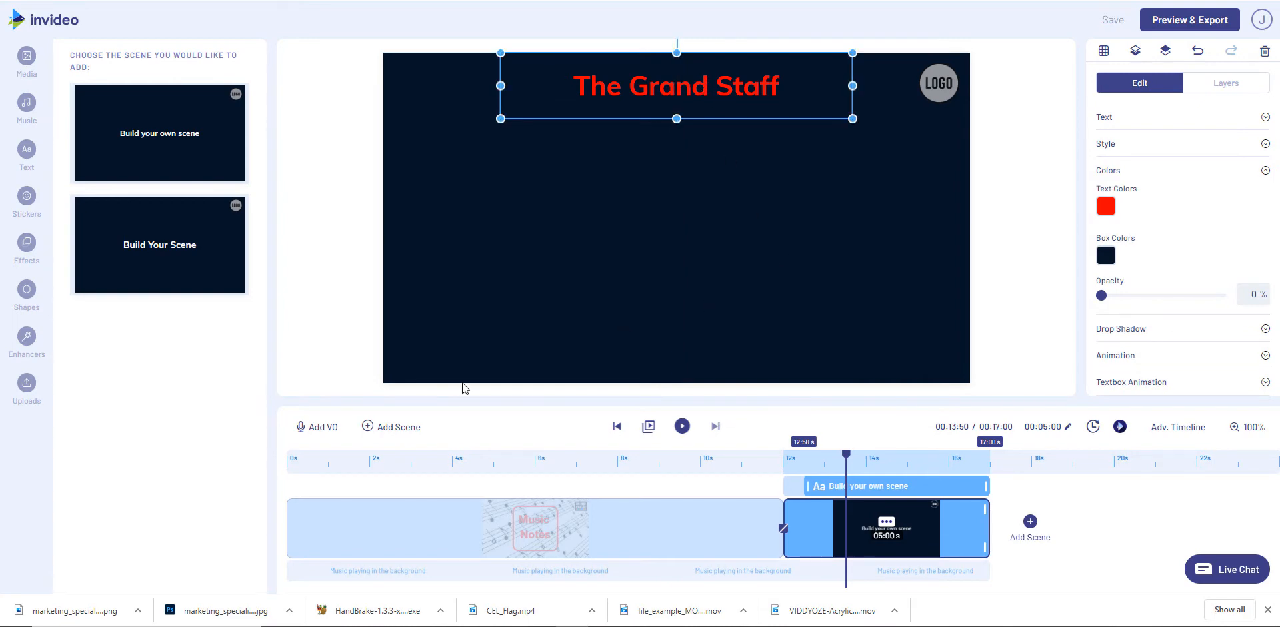
- Try to replace the logo placeholder with the uploaded "THiNK! and do" image, and delete the placed image
click(29, 385)
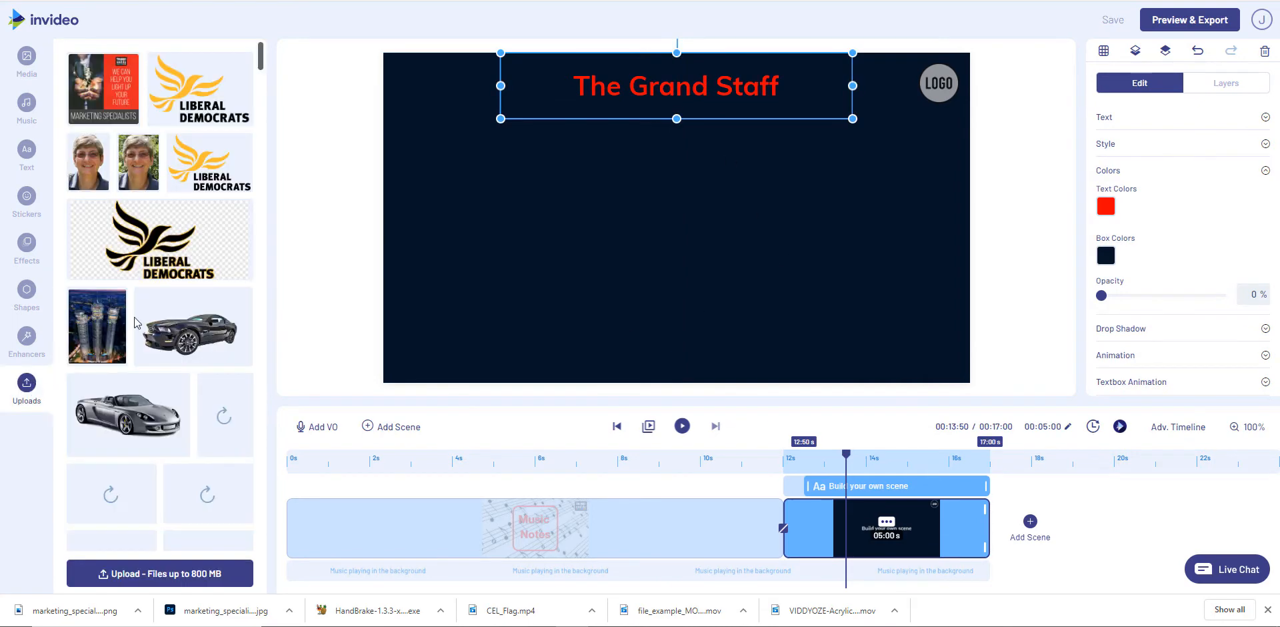
scroll(140, 324, down, 10)
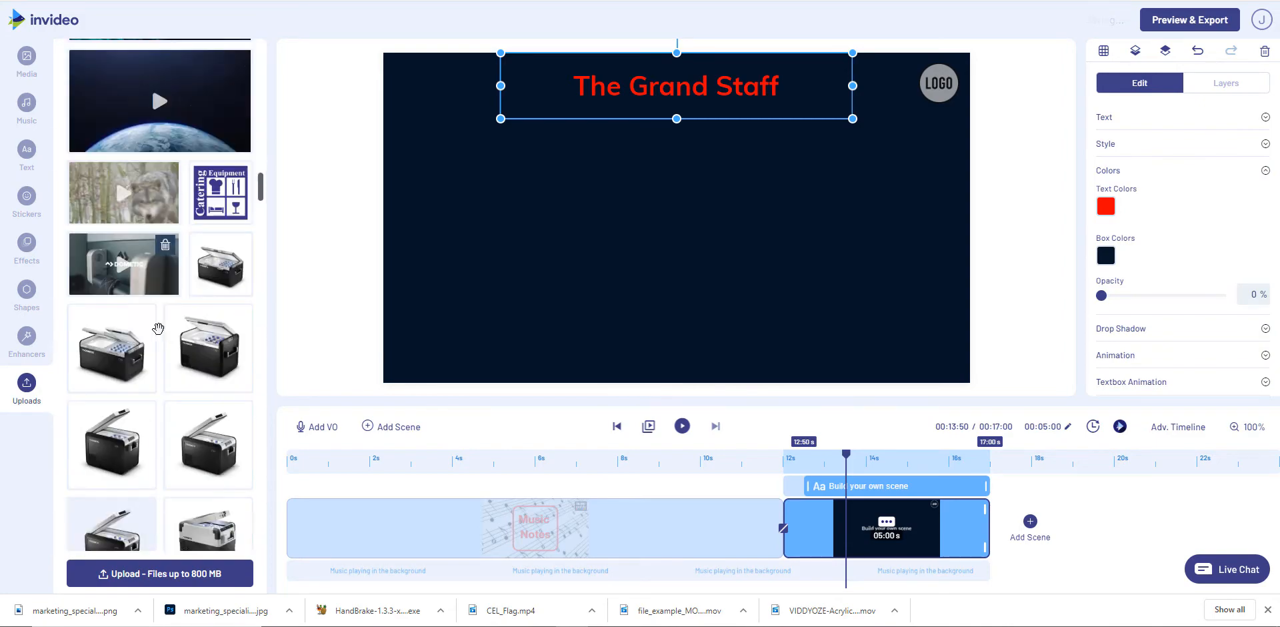
scroll(158, 327, down, 15)
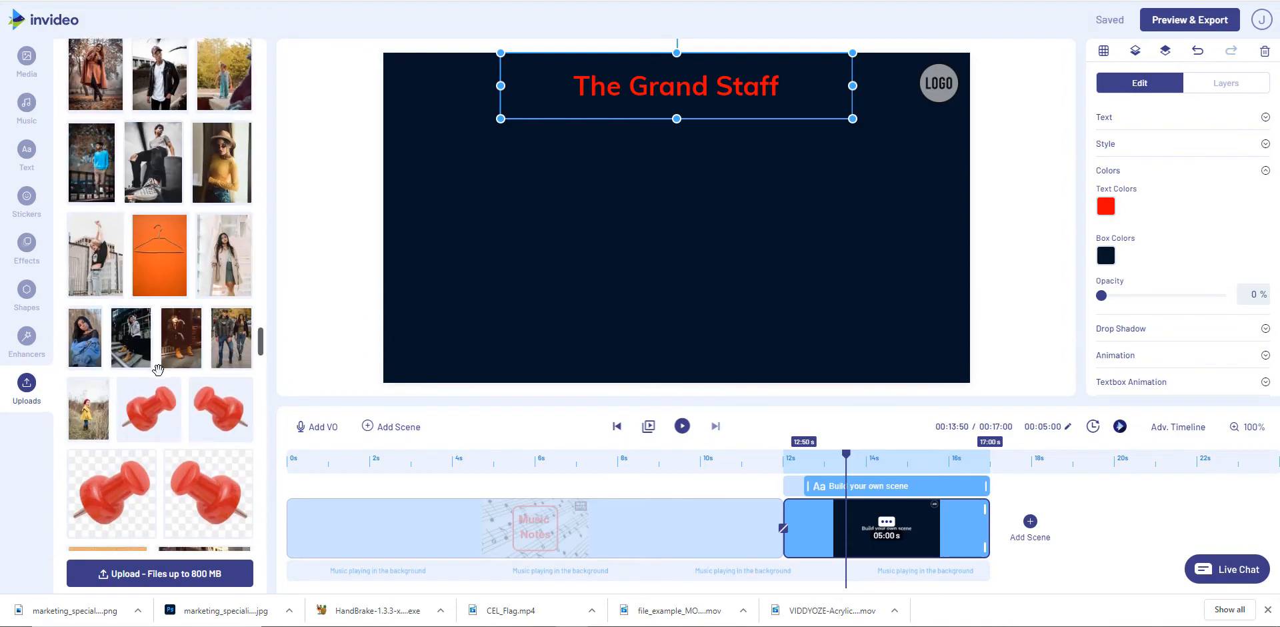
scroll(158, 369, down, 10)
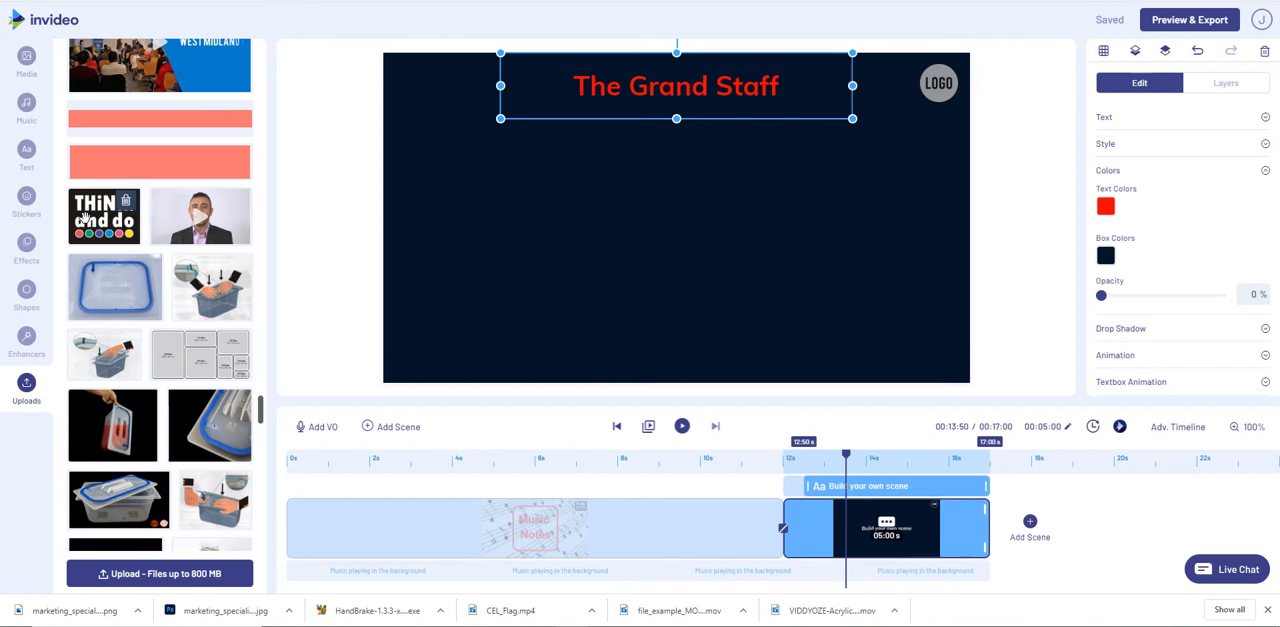
drag(84, 217, 932, 97)
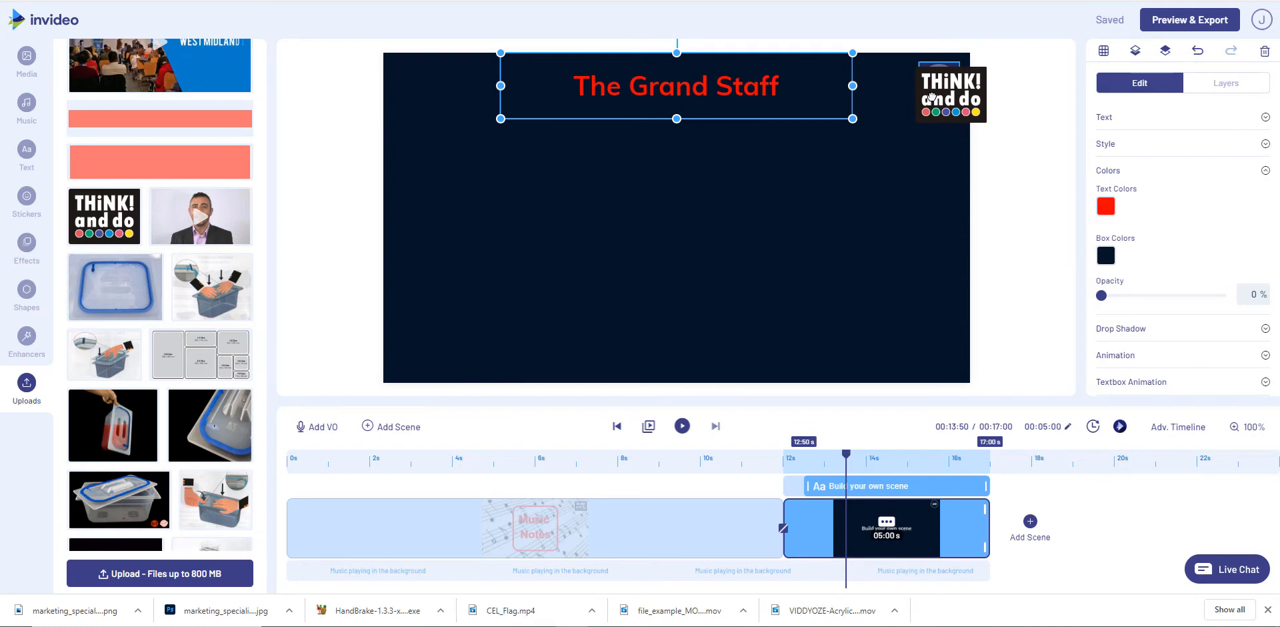
drag(932, 98, 926, 96)
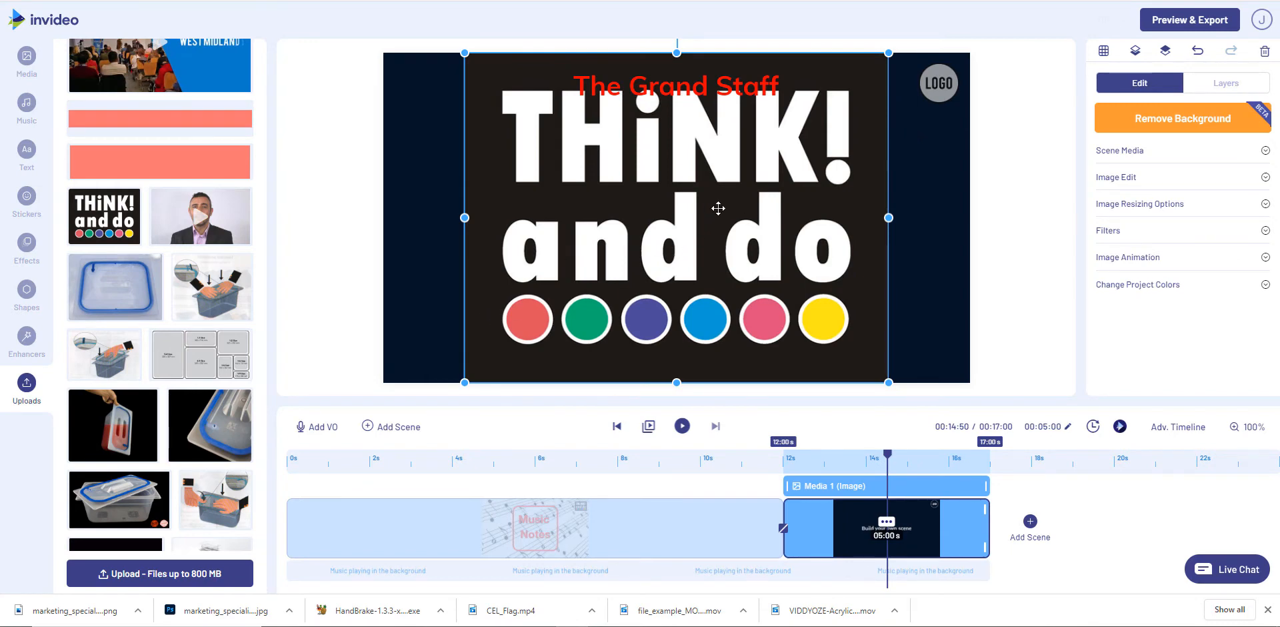
drag(718, 208, 785, 224)
key(Delete)
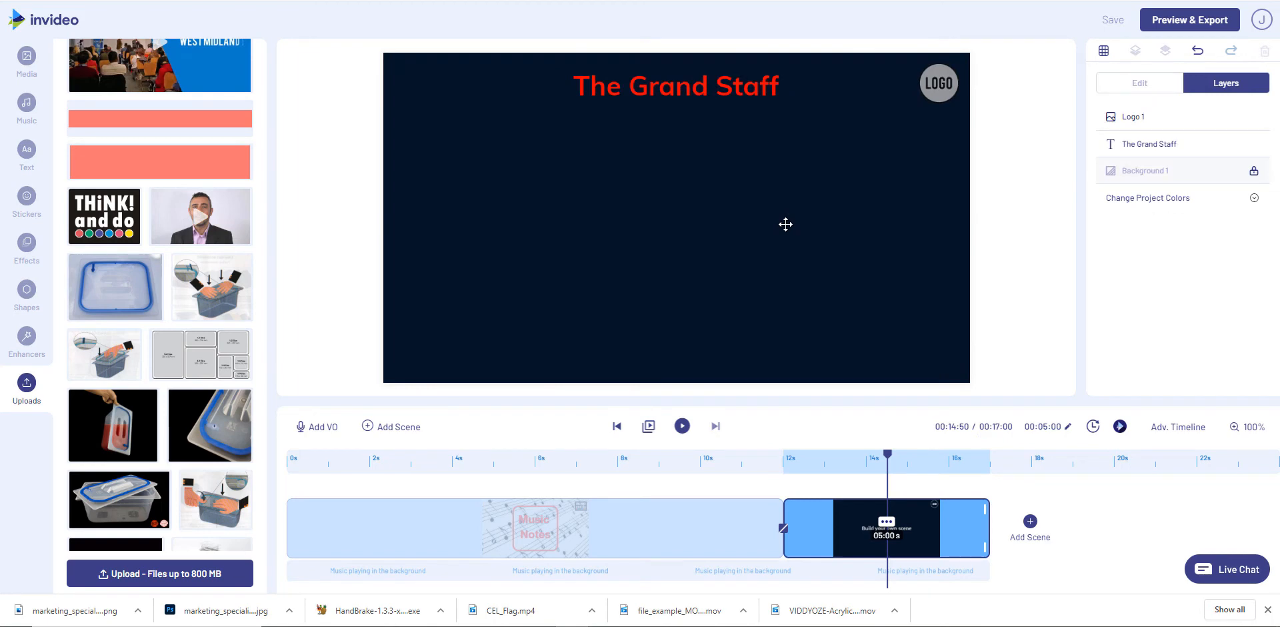
mouse_move(121, 208)
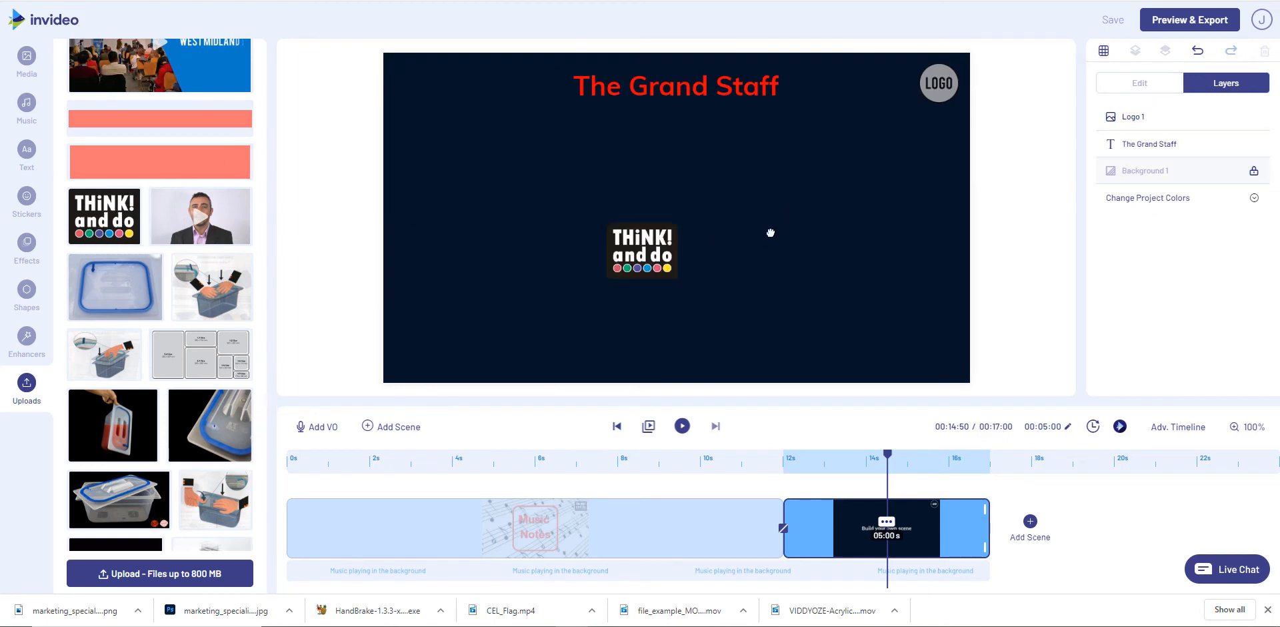
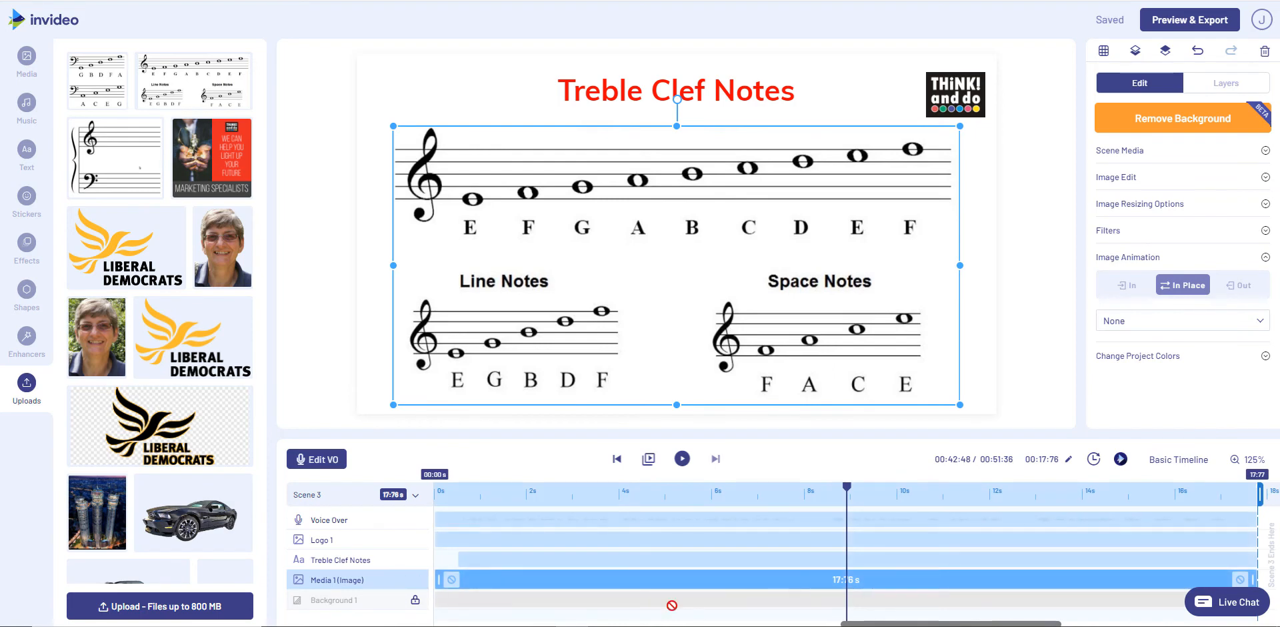
- Extend the "Treble Clef Notes" text layer to span all of Scene 3, and return to the basic timeline
drag(573, 562, 549, 562)
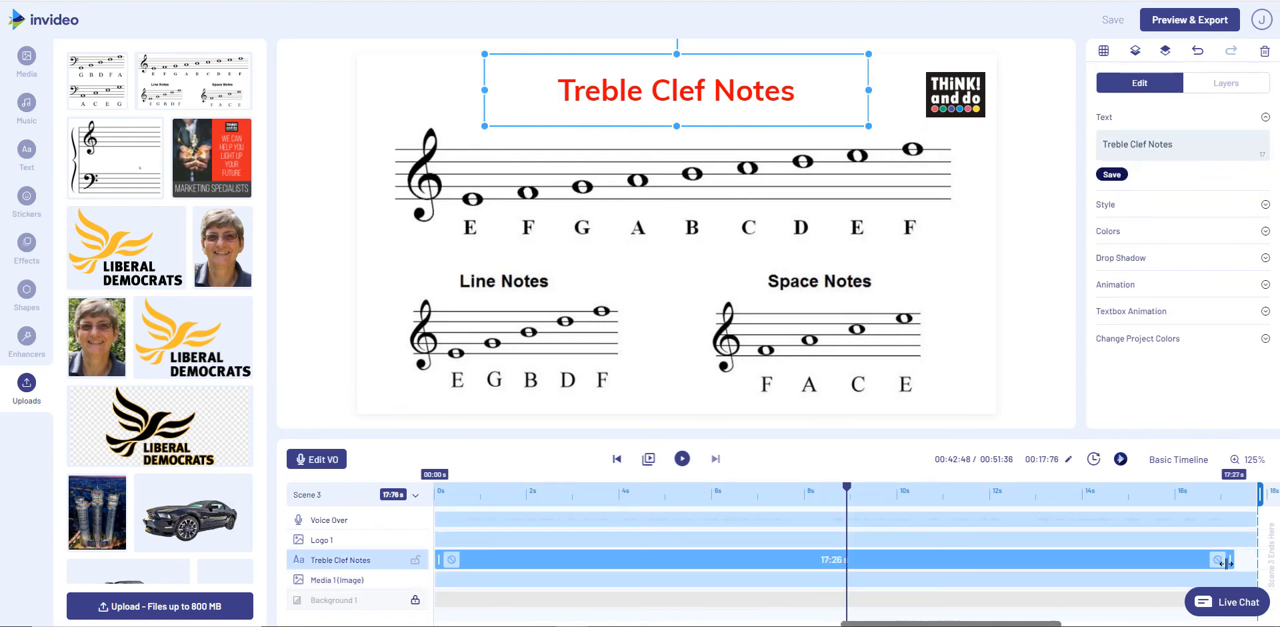
drag(1231, 558, 1254, 560)
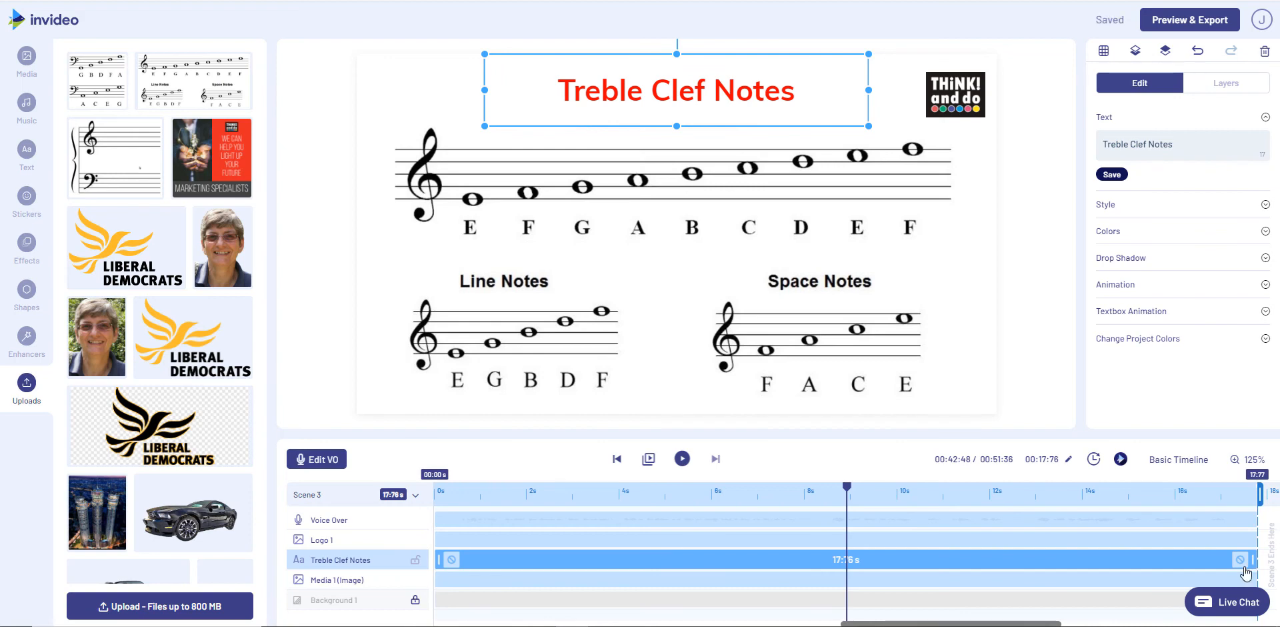
click(1194, 466)
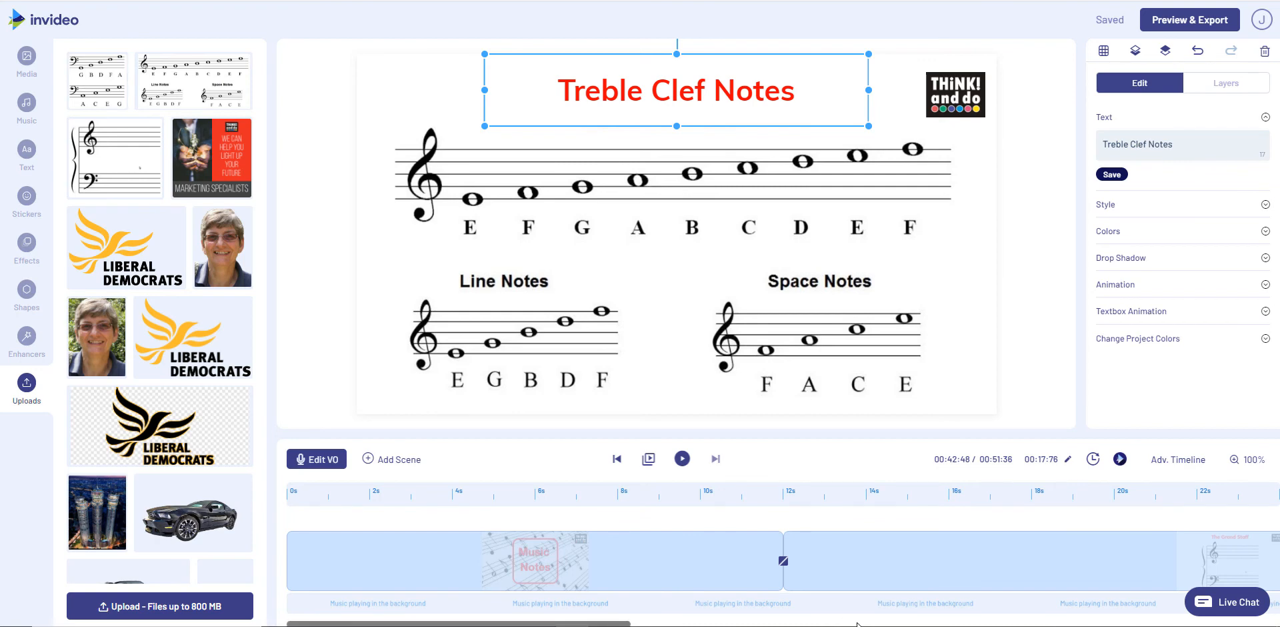
- Add a "Build your own scene" scene at the end of the video, after the Treble Clef Notes scene
drag(420, 624, 1070, 623)
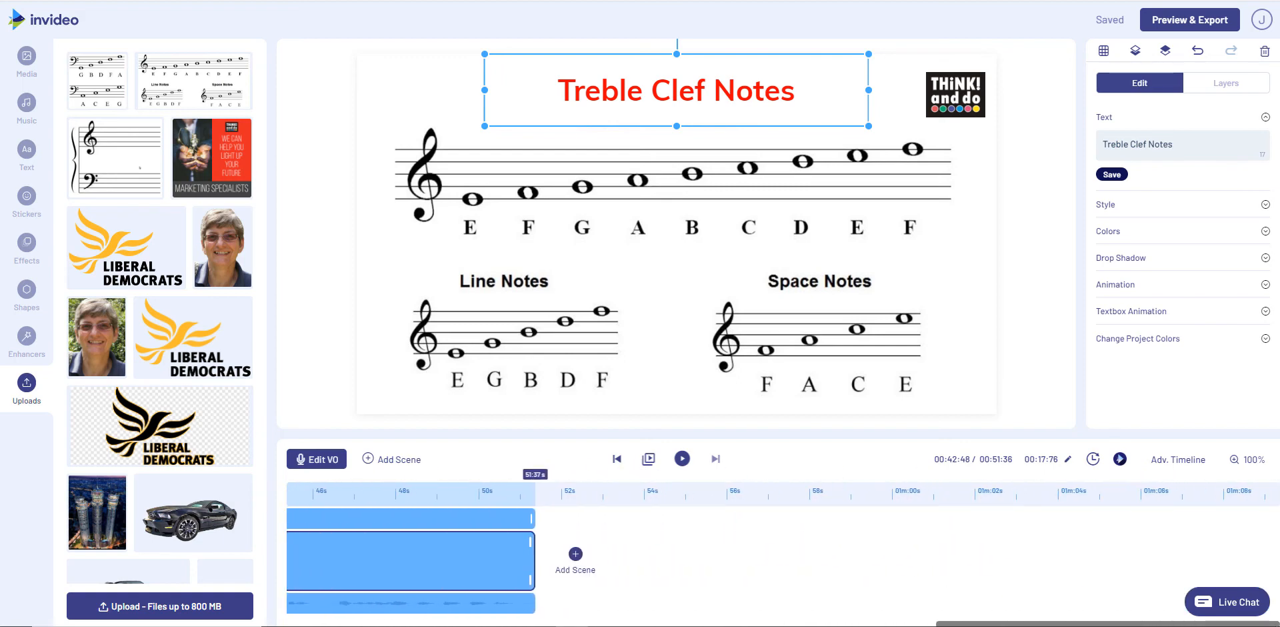
click(576, 558)
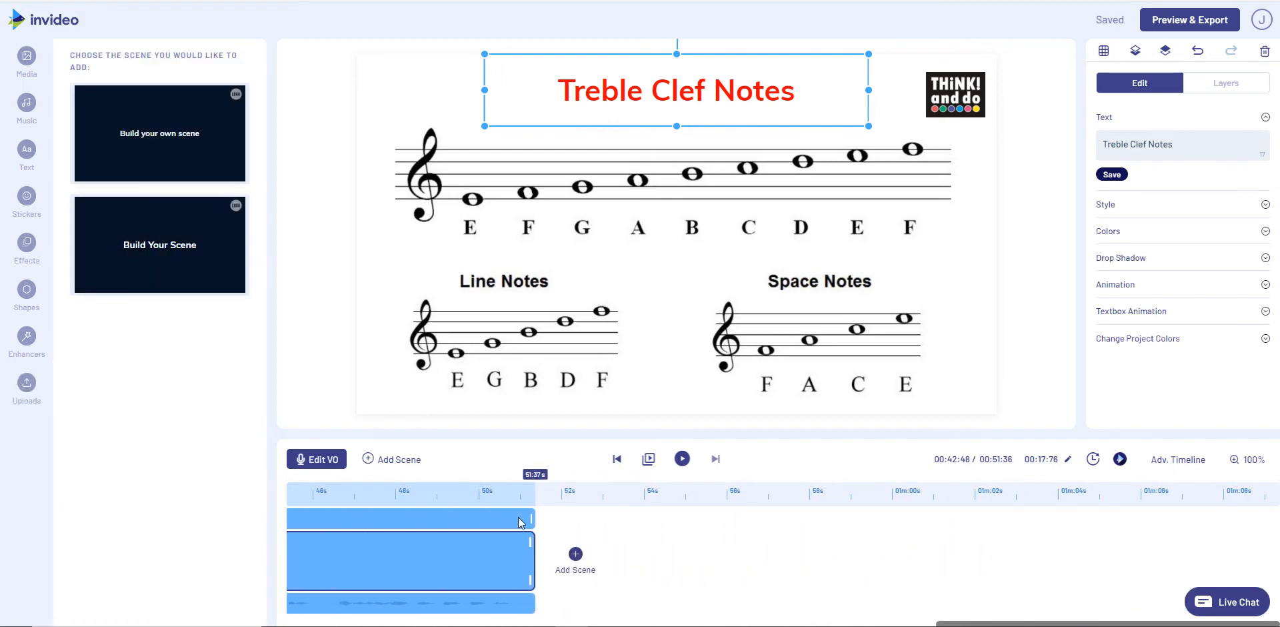
click(160, 134)
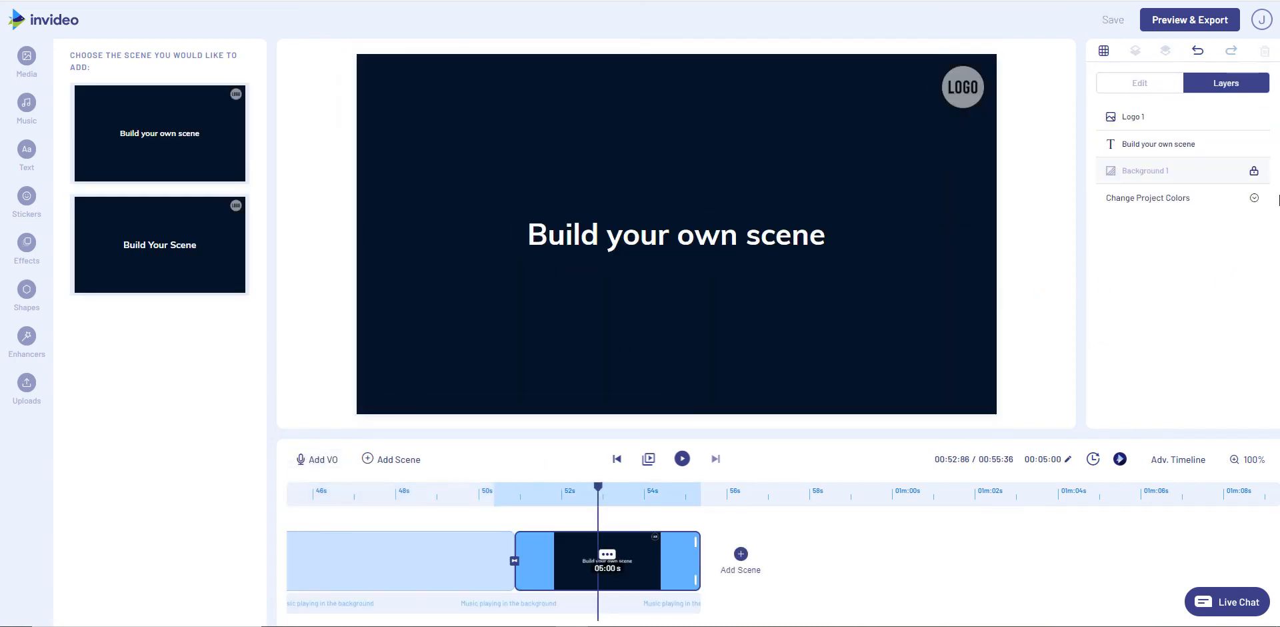
- Unlock the new scene's Background 1 layer, color it white (#ffffff), and lock it again
click(1253, 170)
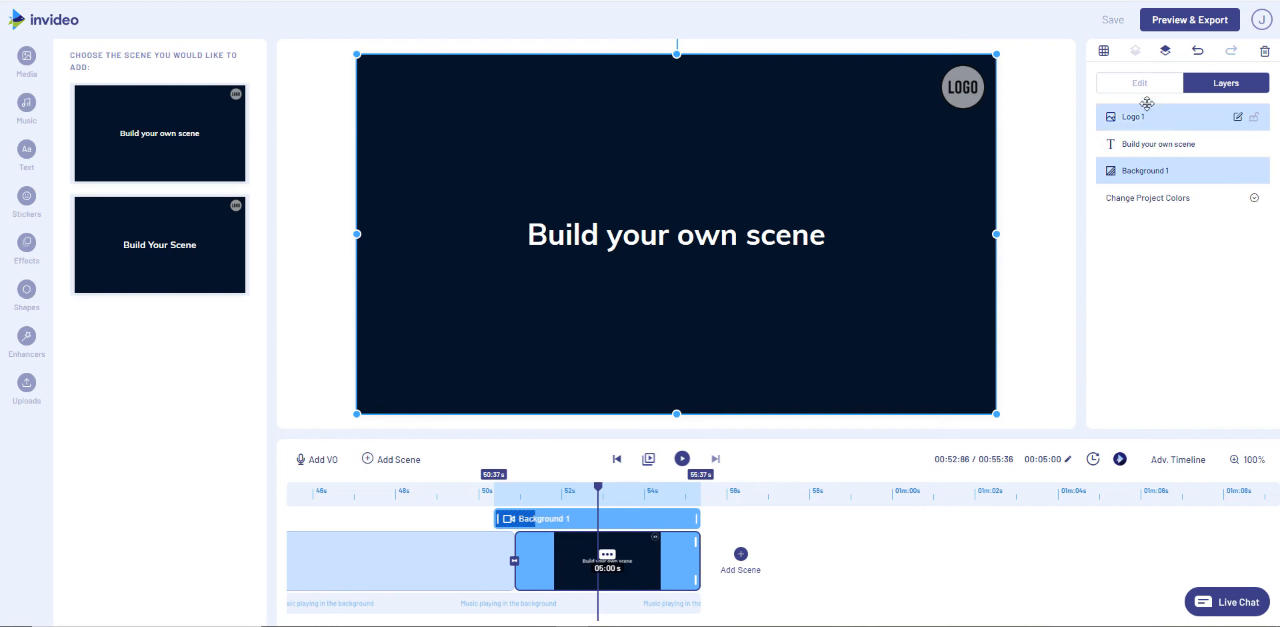
click(1130, 85)
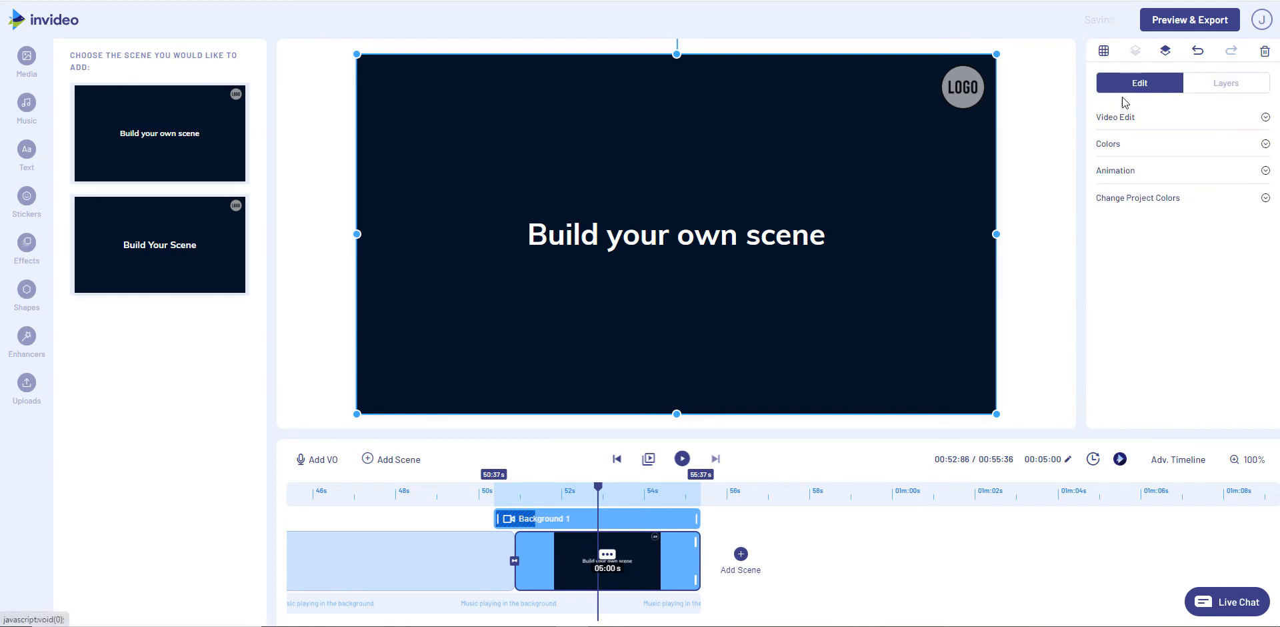
click(1106, 143)
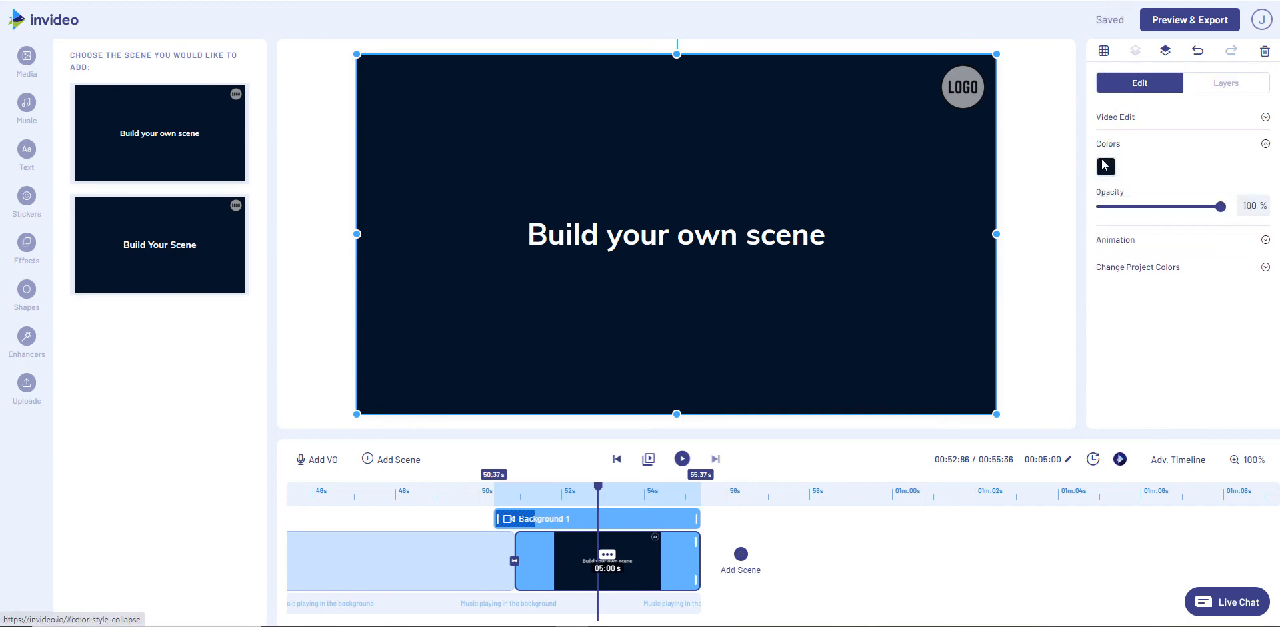
click(1104, 165)
click(1115, 368)
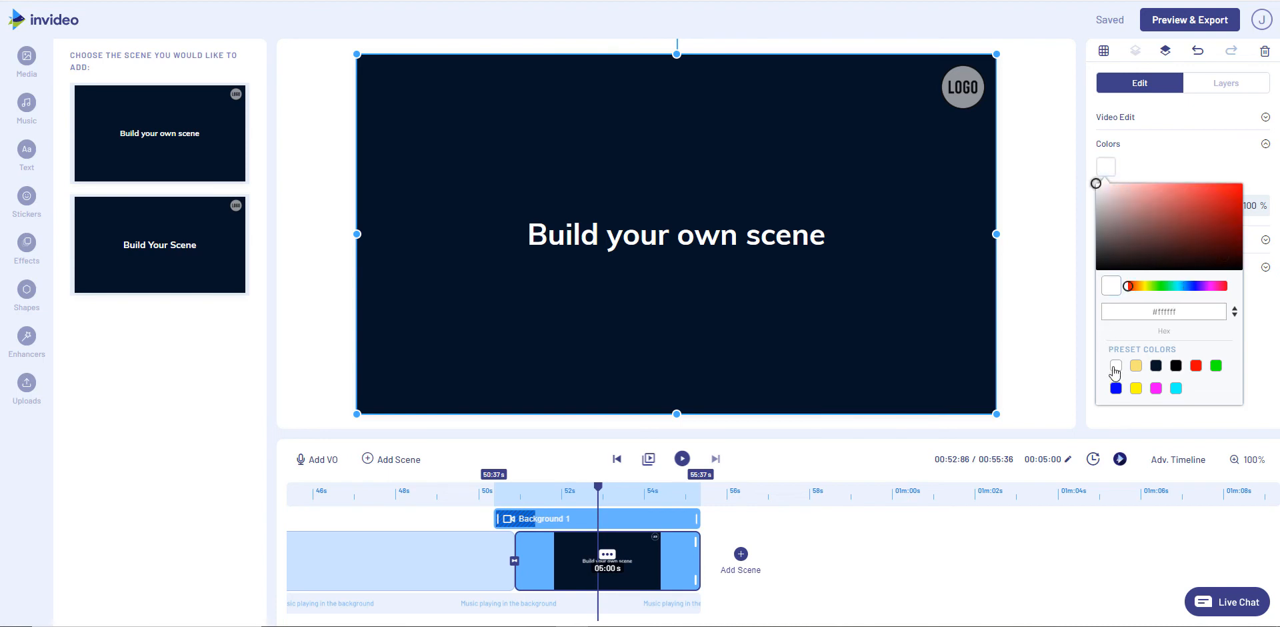
click(1229, 82)
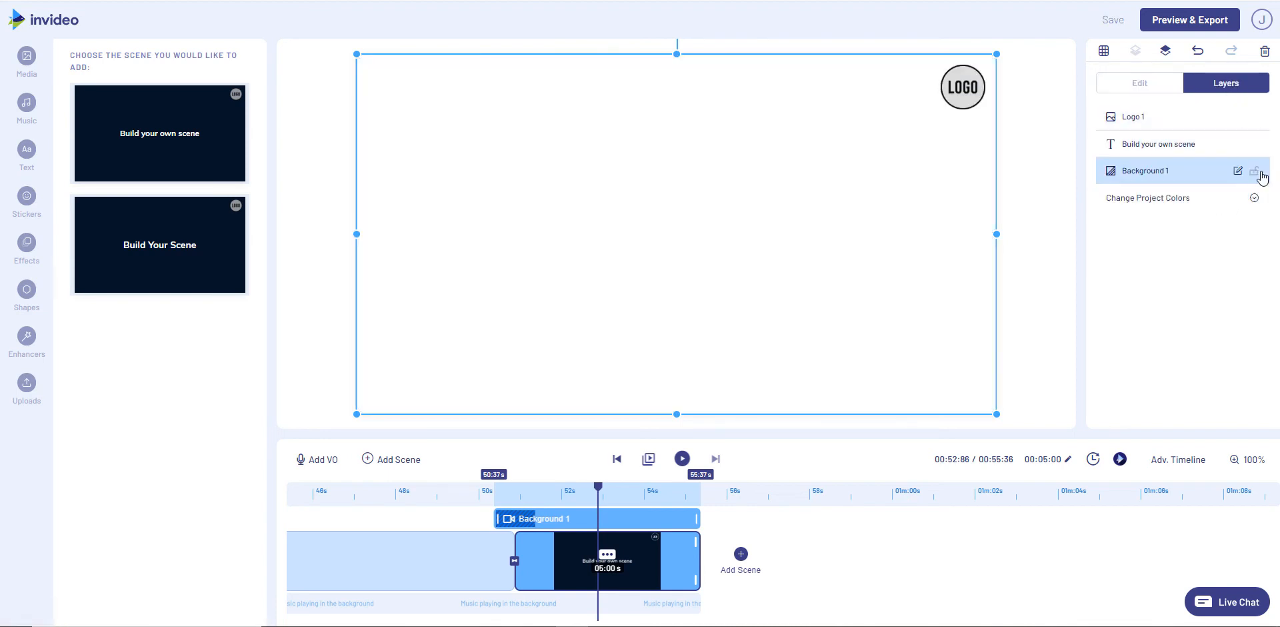
click(1254, 171)
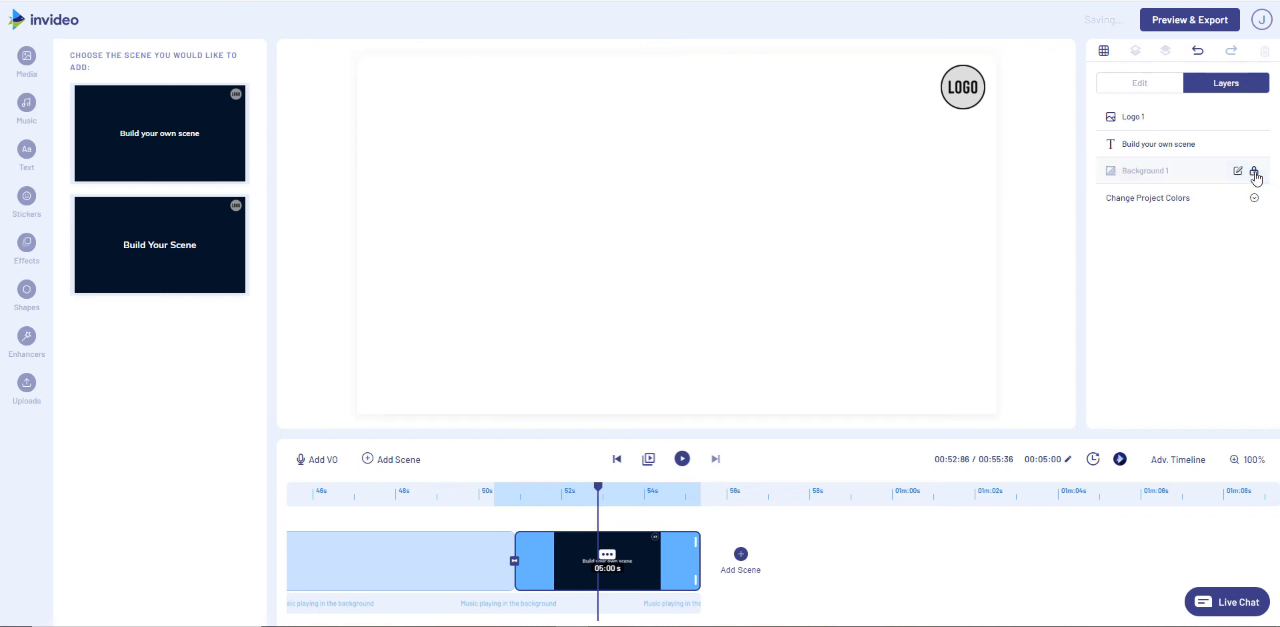
- Replace the new scene's "Build your own scene" title text with "Bass Clef Notes"
click(1168, 150)
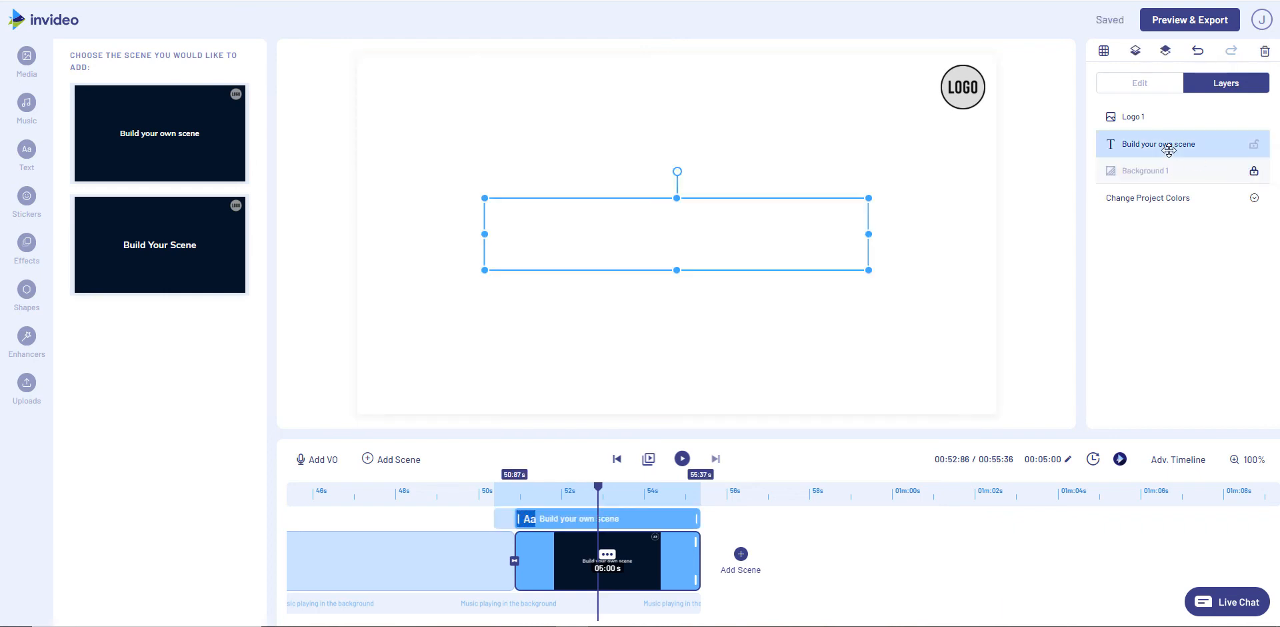
click(1146, 83)
drag(1189, 142, 1088, 142)
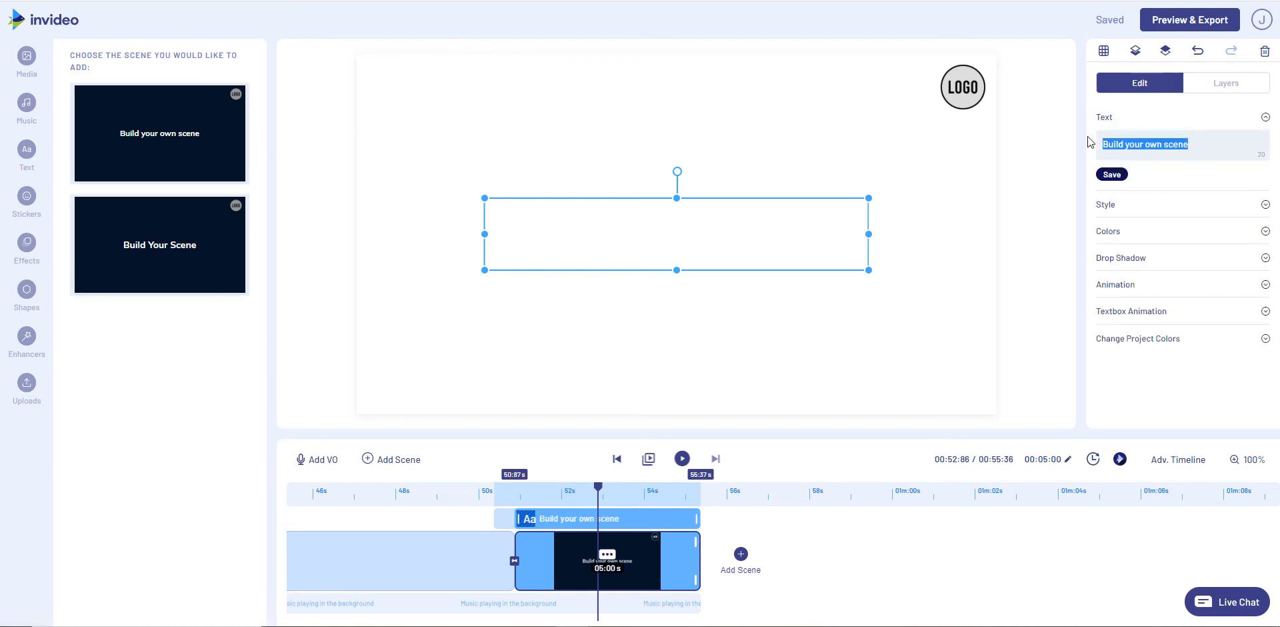
text(B)
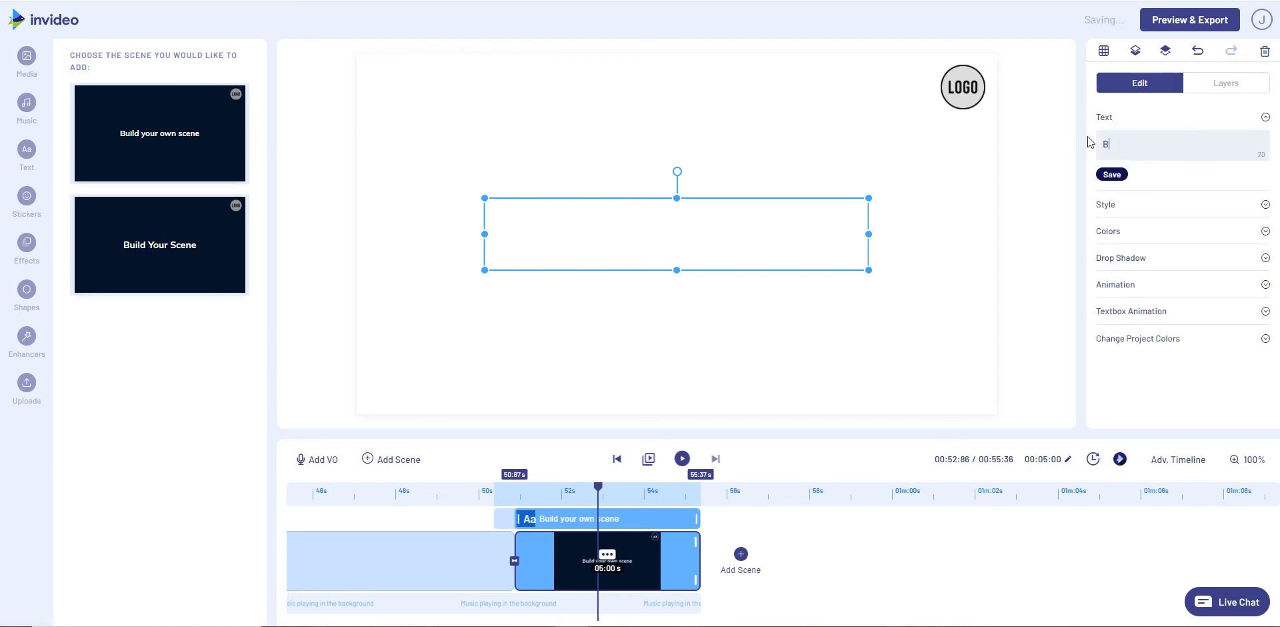
text(ass Clef Notes)
- Color the "Bass Clef Notes" title red (#ff0000) and move it to the top centre of the scene
click(1104, 233)
click(1106, 212)
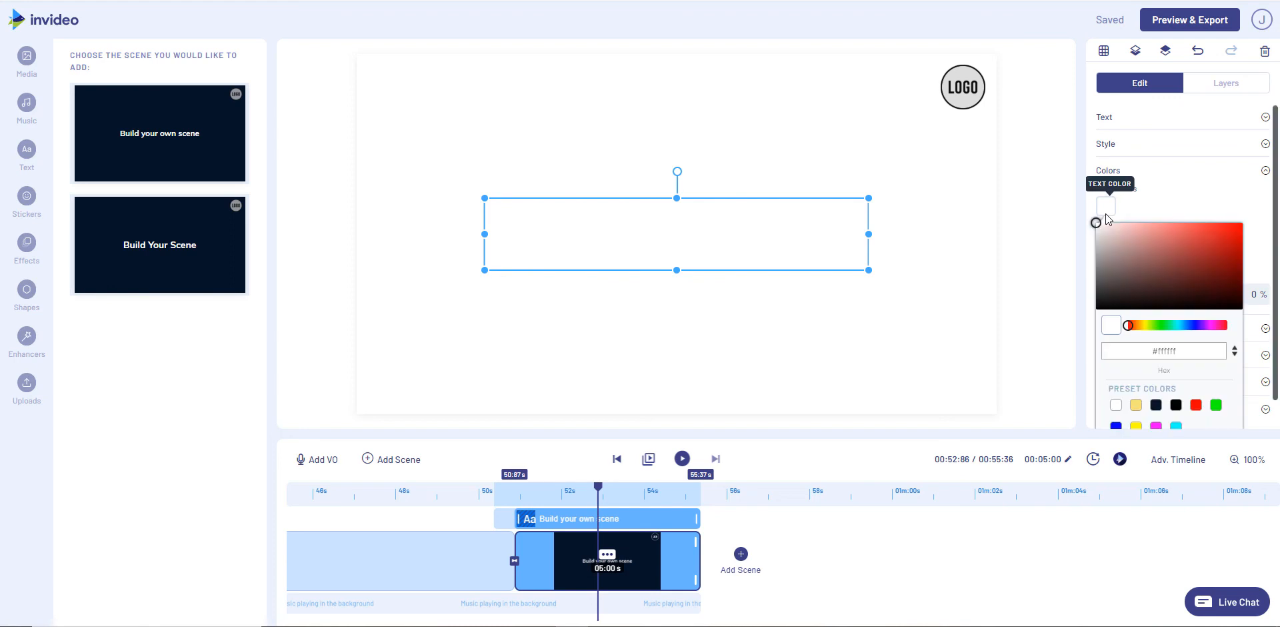
click(1194, 405)
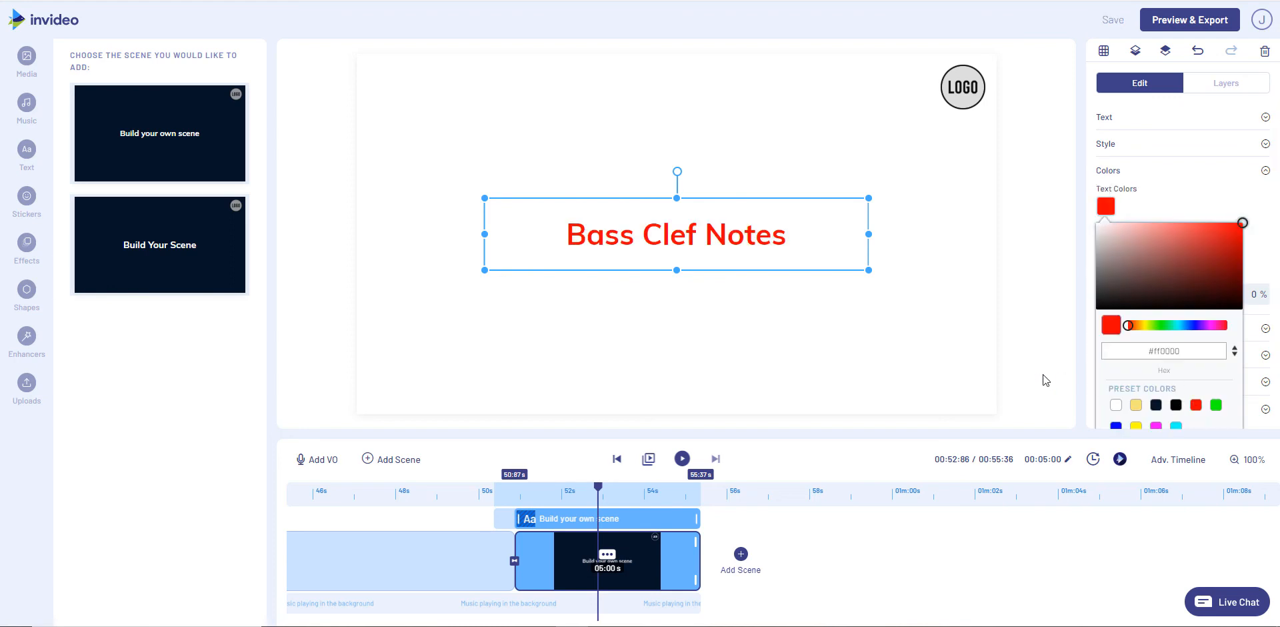
drag(696, 238, 694, 93)
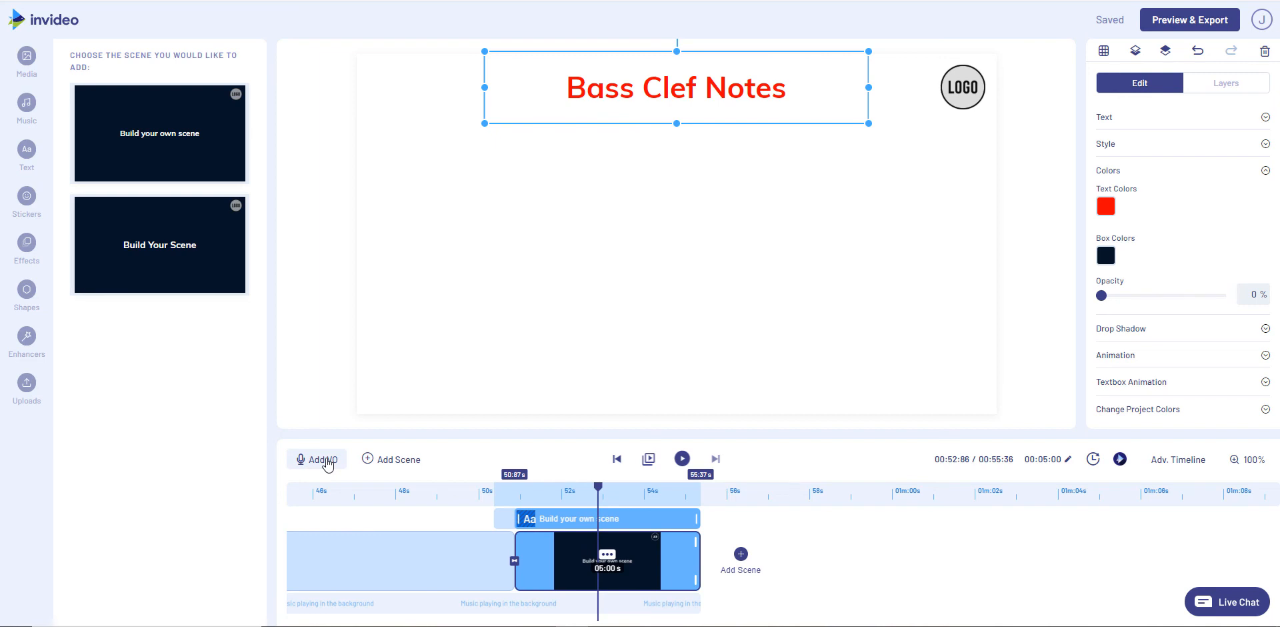
- Copy the Bass Clef lines-and-spaces passage from the Word document into a new InVideo automated voice-over for the Bass Clef Notes scene
key(alt+Tab)
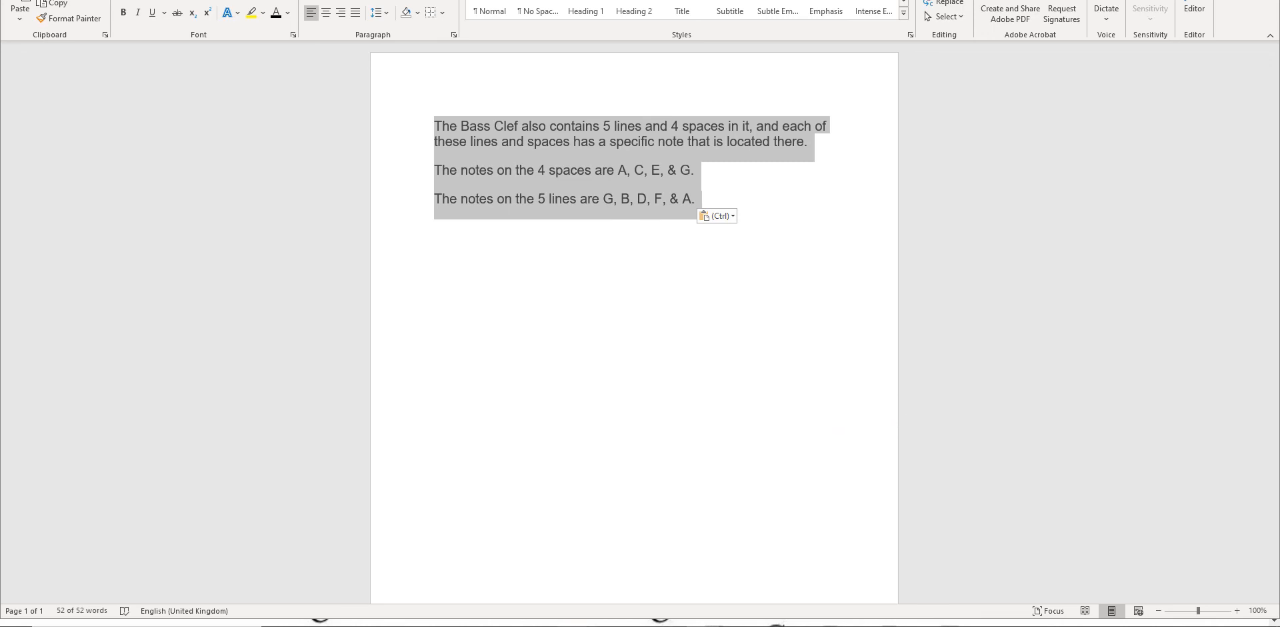
key(alt+Tab)
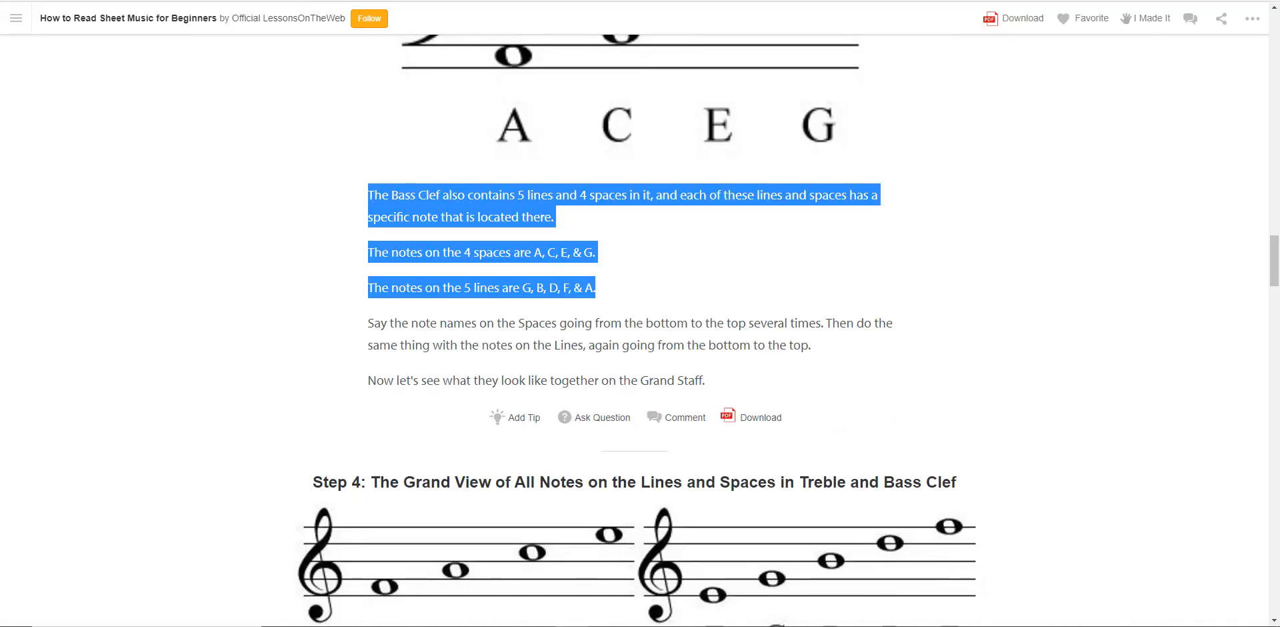
key(alt+Tab)
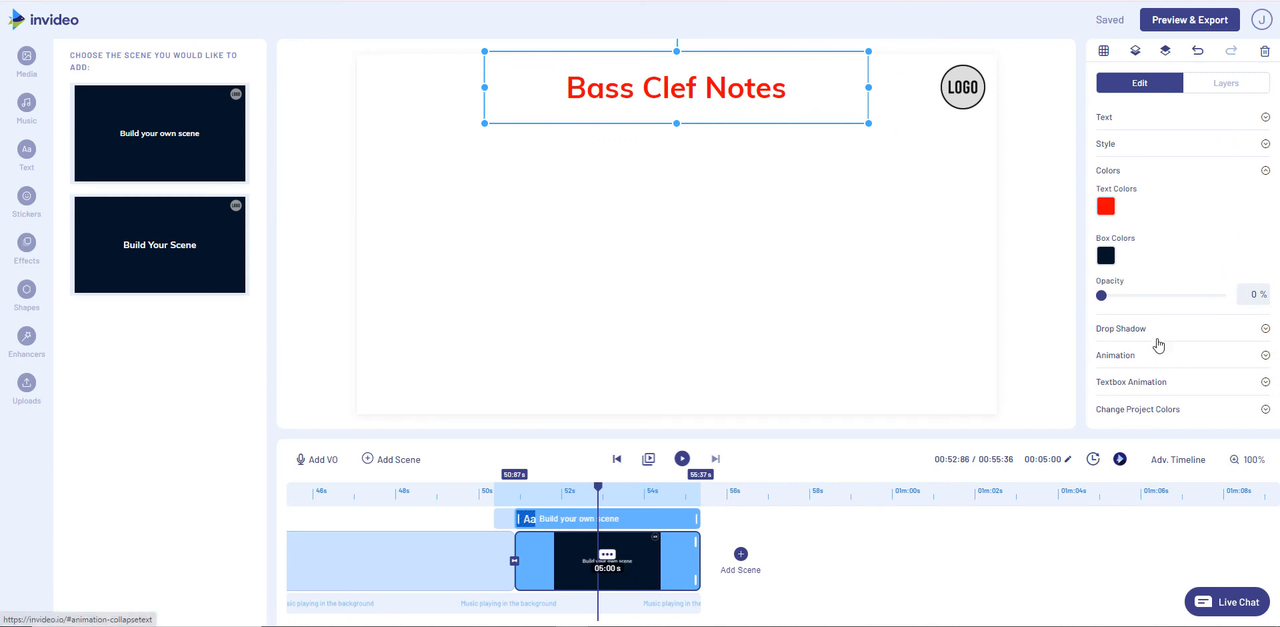
click(328, 470)
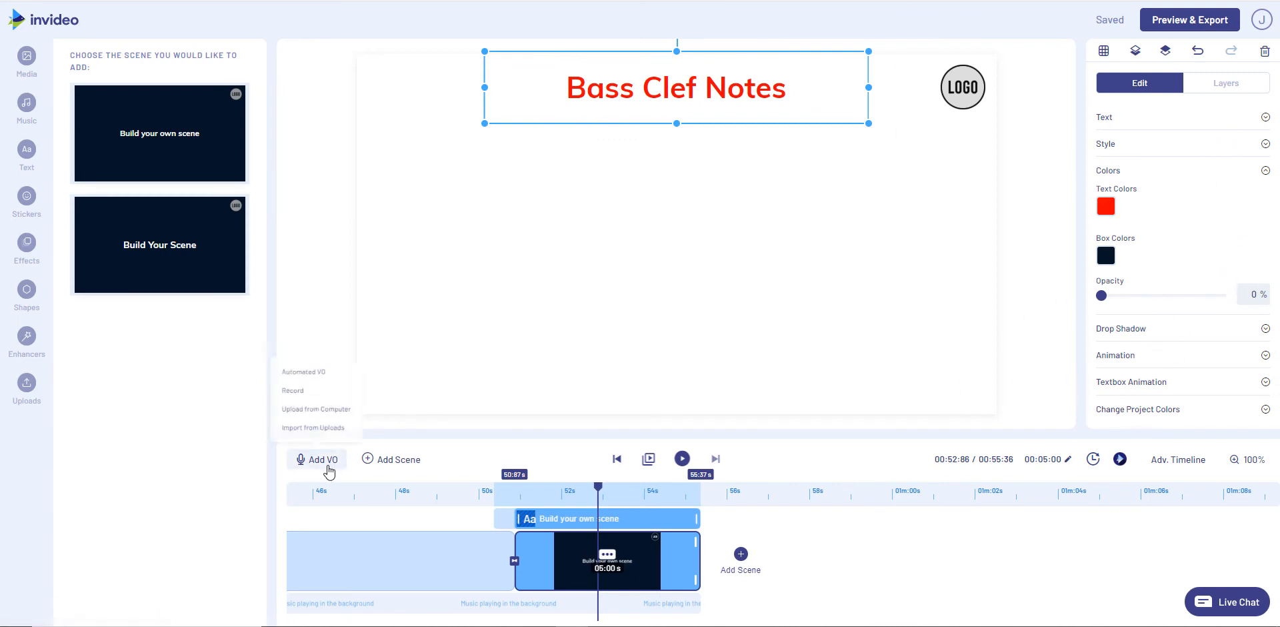
click(314, 362)
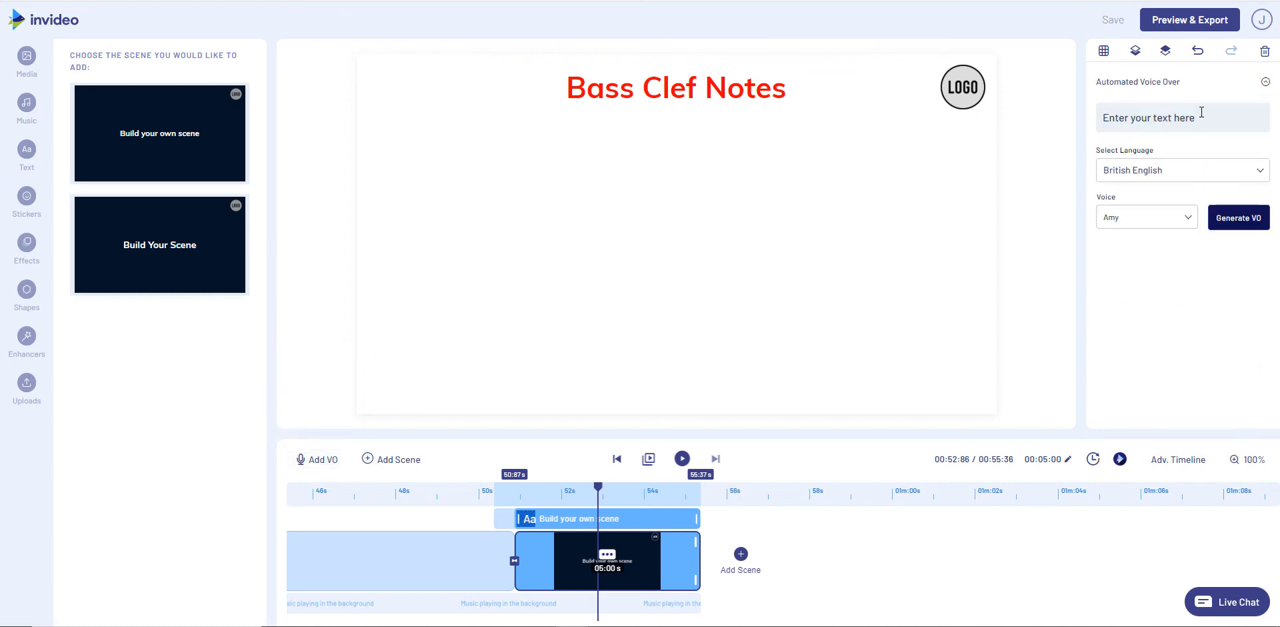
drag(1182, 111, 1091, 108)
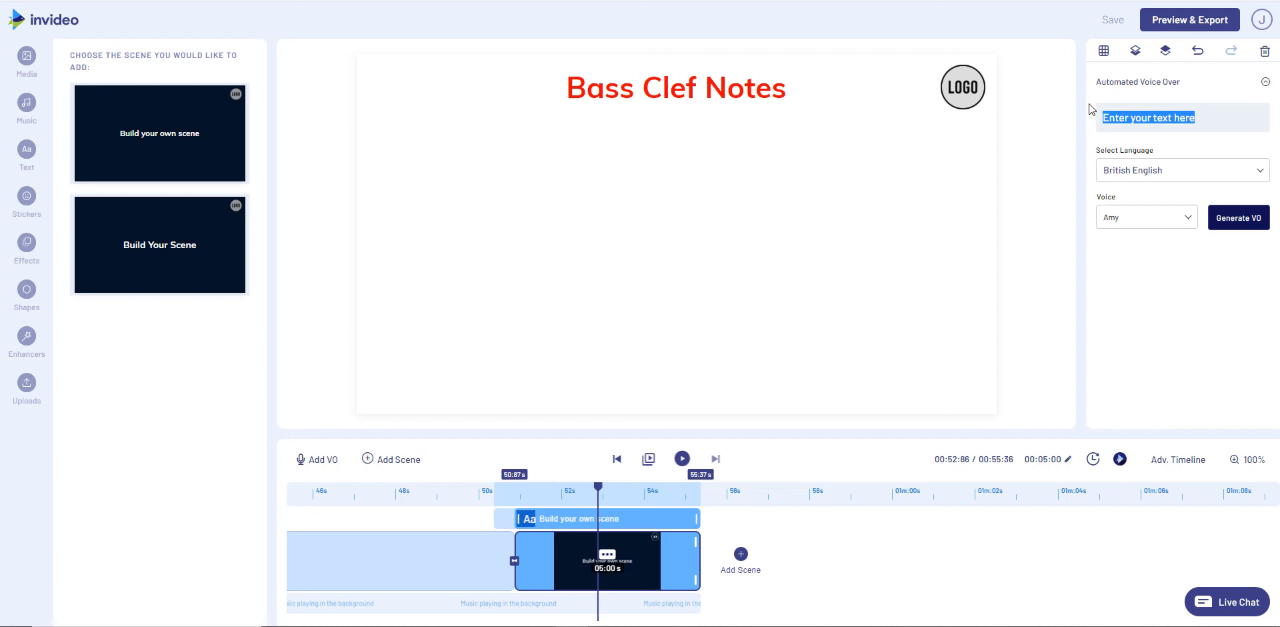
text(The Bass Clef also contains 5 lines and 4 spaces in it, and each of these lines and spaces has a specific note that is located there.  The notes on the 4 spaces are A, C, E, & G.  The notes on the 5 lines are G, B, D, F, & A.)
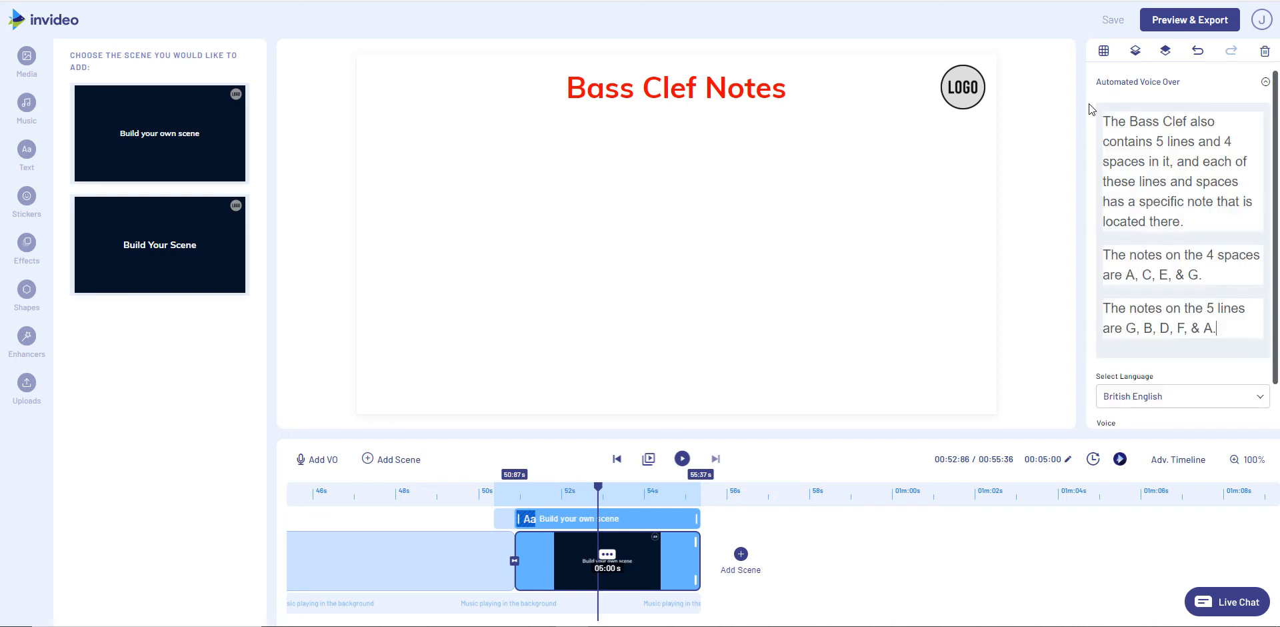
- Generate the voice-over in British English with the Amy voice, sample it, and add it to the Bass Clef Notes scene
scroll(1196, 255, down, 1)
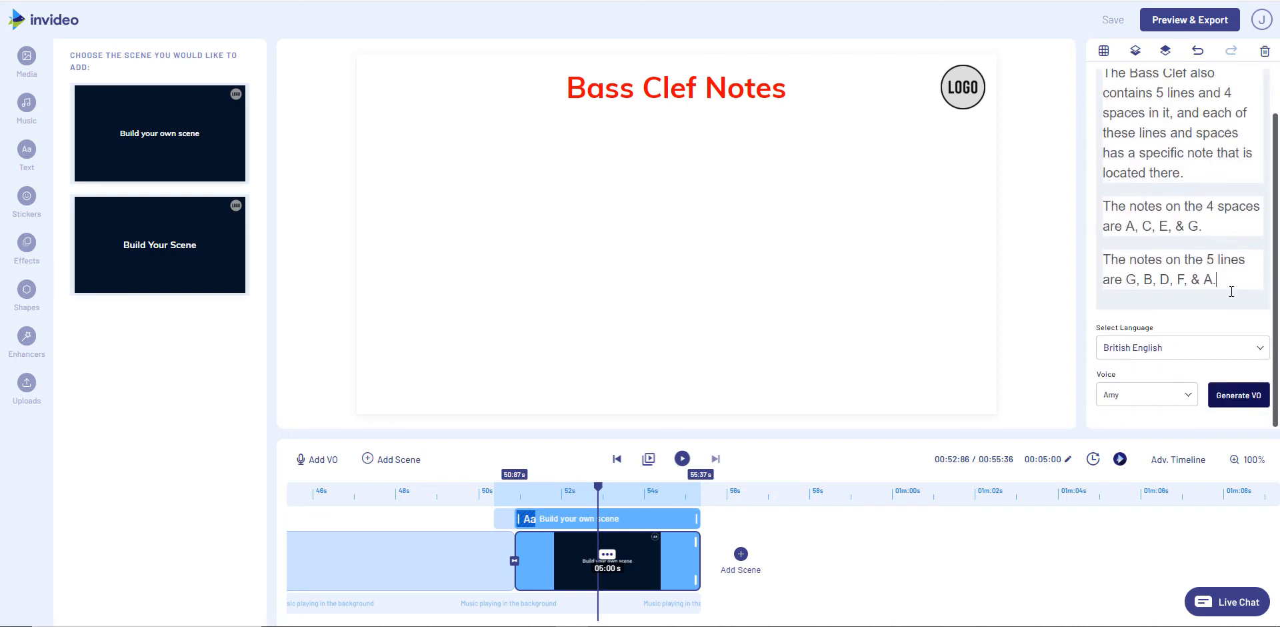
click(1237, 395)
click(1247, 321)
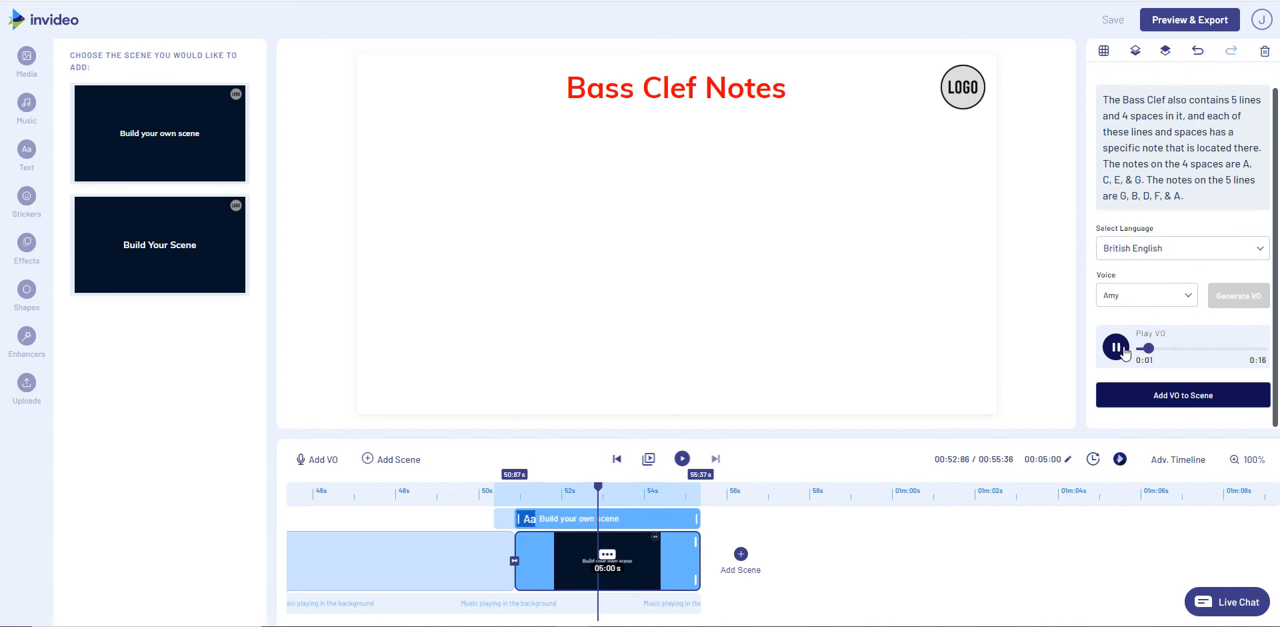
click(1124, 352)
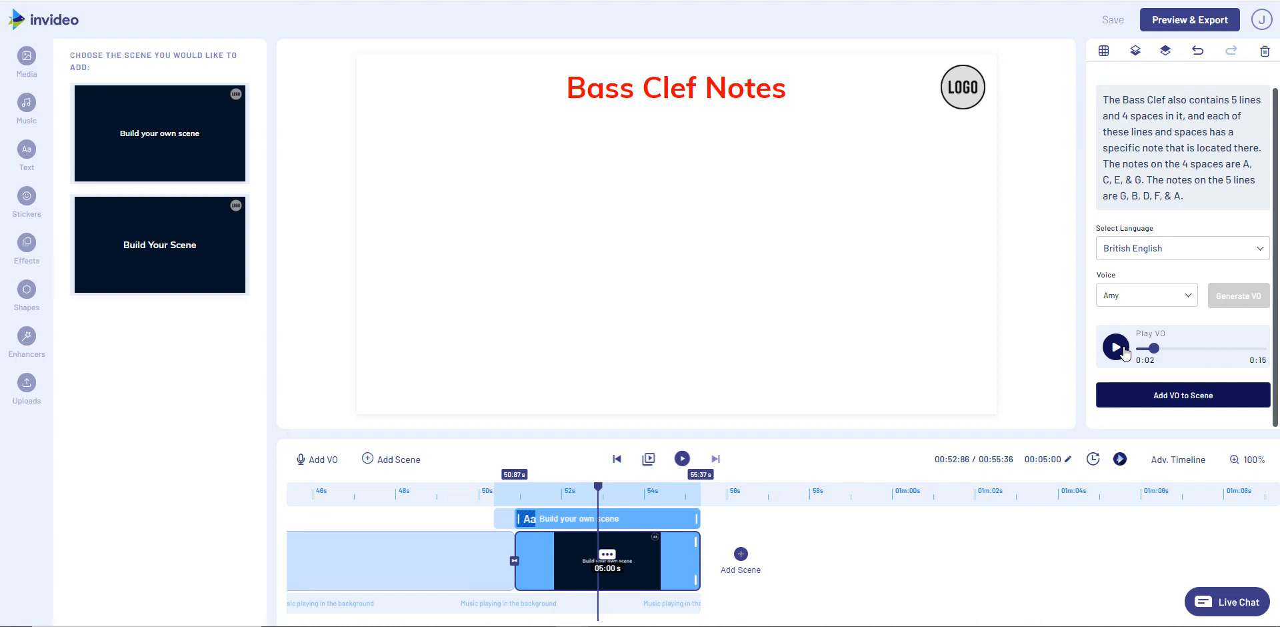
click(1178, 400)
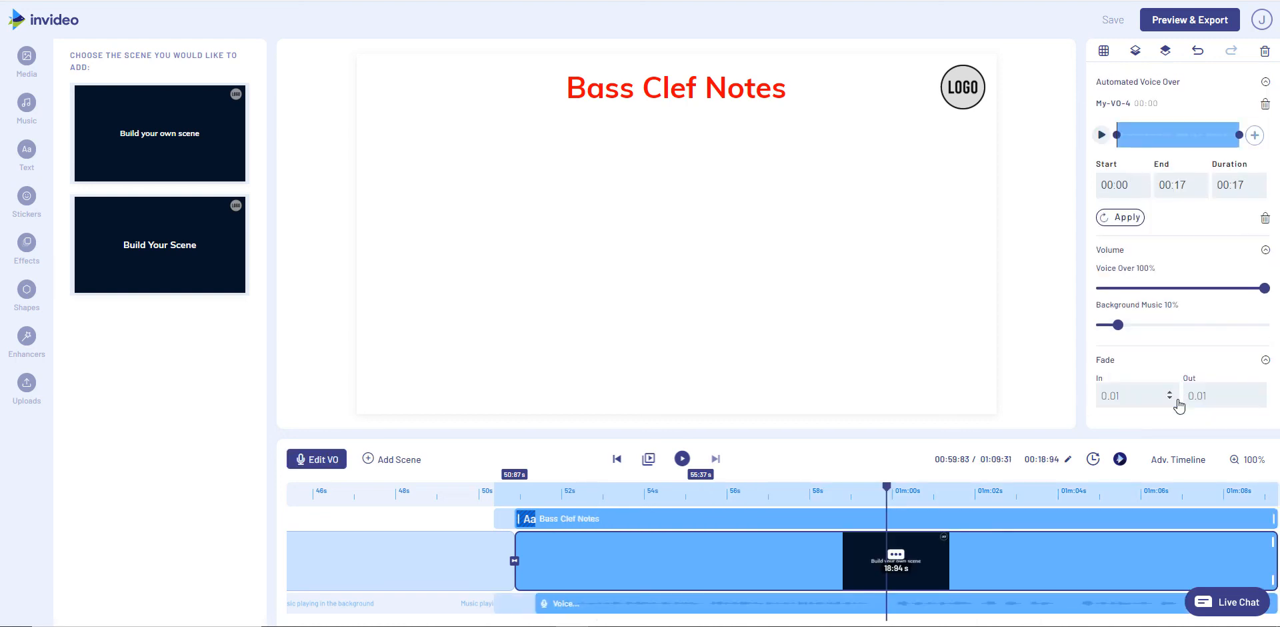
- Remove the transition between the Treble Clef Notes and Bass Clef Notes scenes
click(514, 562)
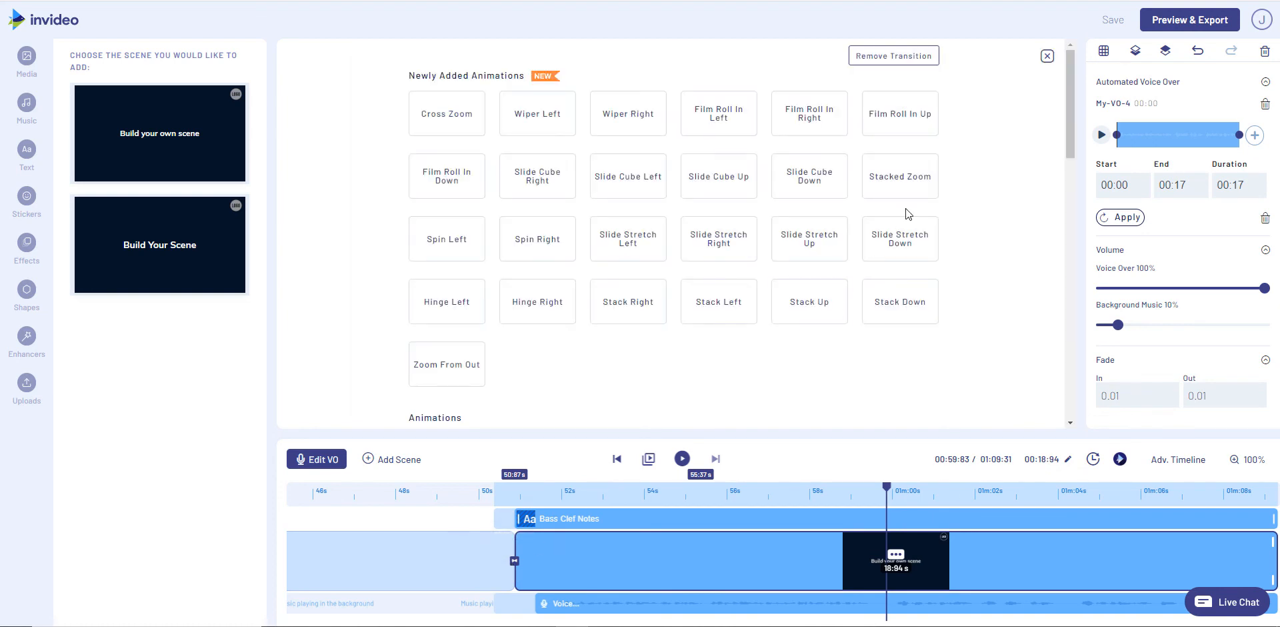
click(921, 61)
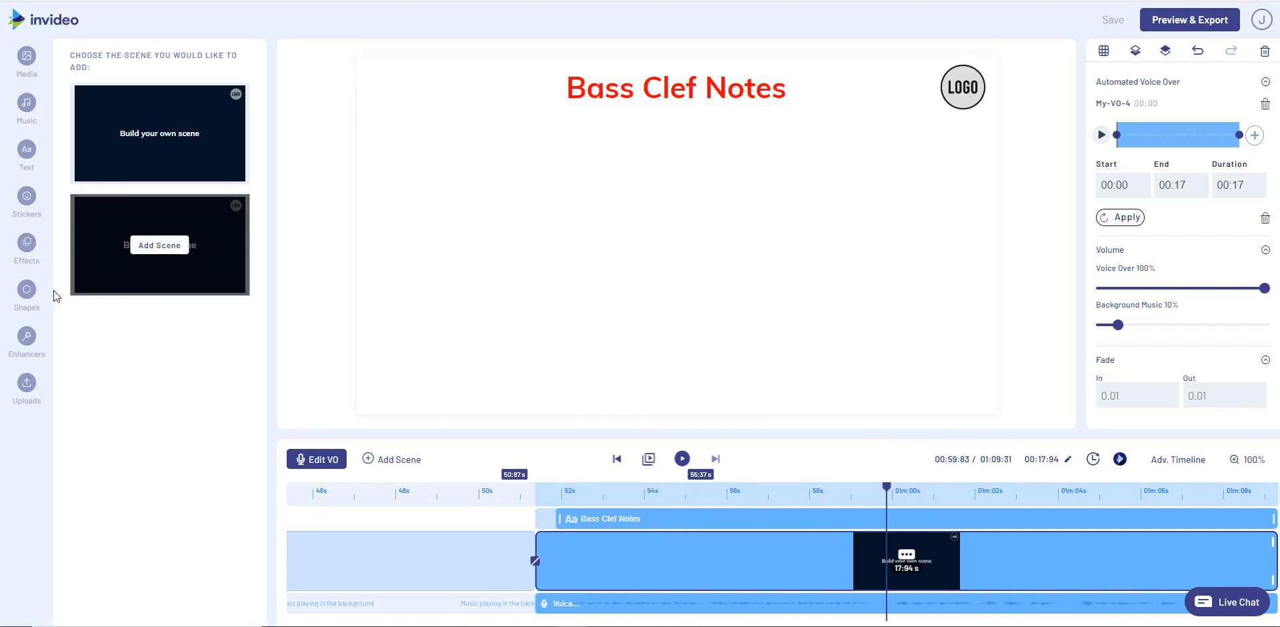
- Add the uploaded bass clef notes image (G B D F A, A C E G) to the scene, shrink it, and centre it below the title
click(38, 393)
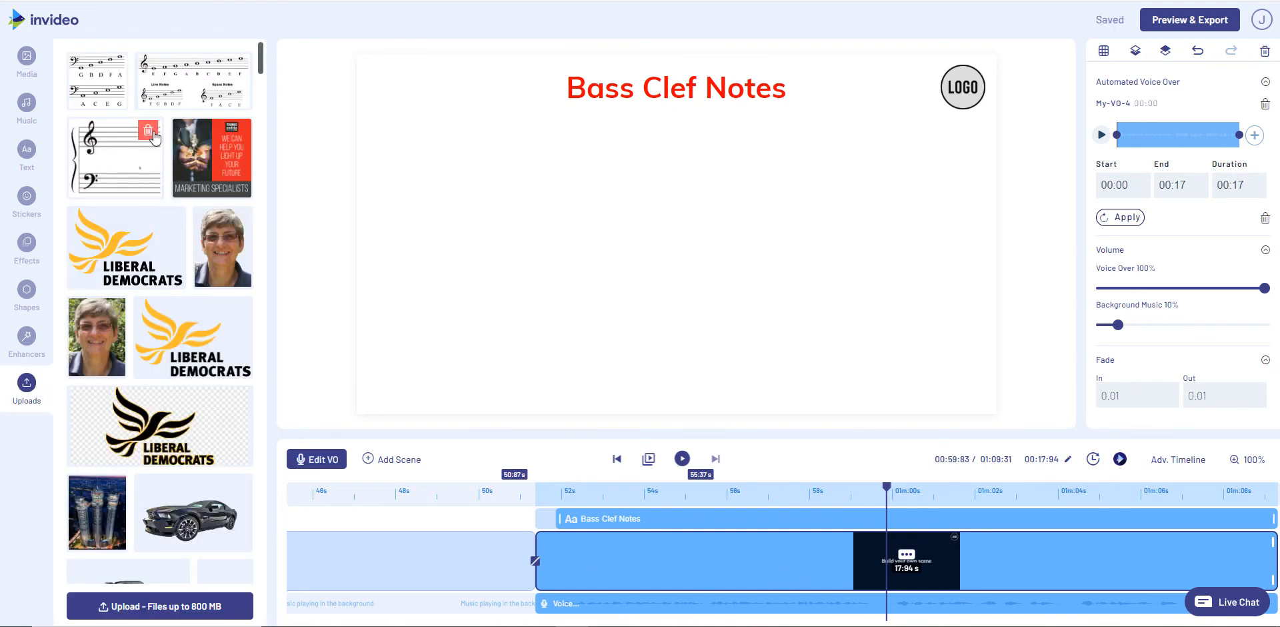
drag(89, 66, 721, 229)
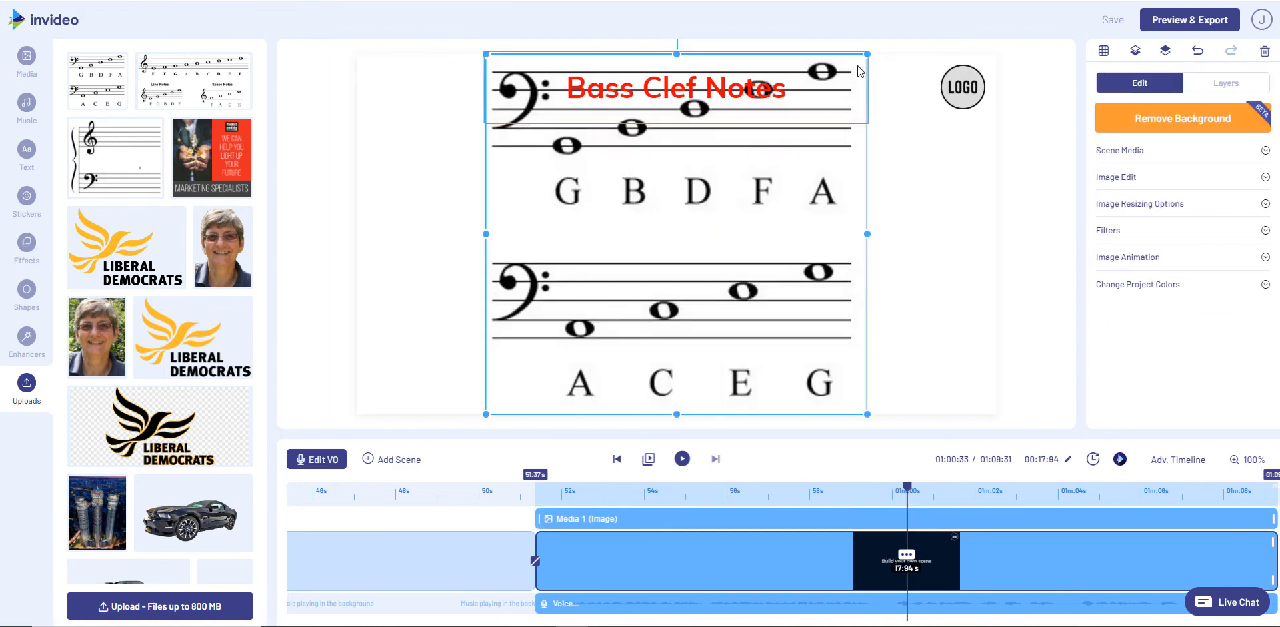
drag(873, 52, 813, 140)
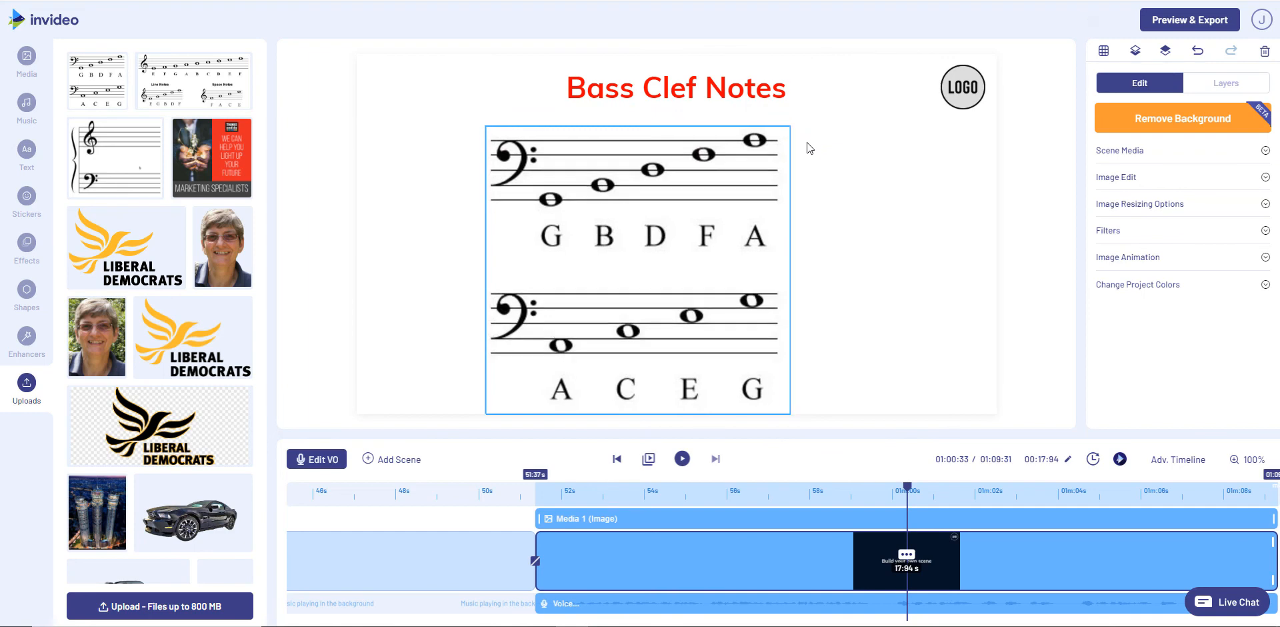
drag(639, 272, 676, 272)
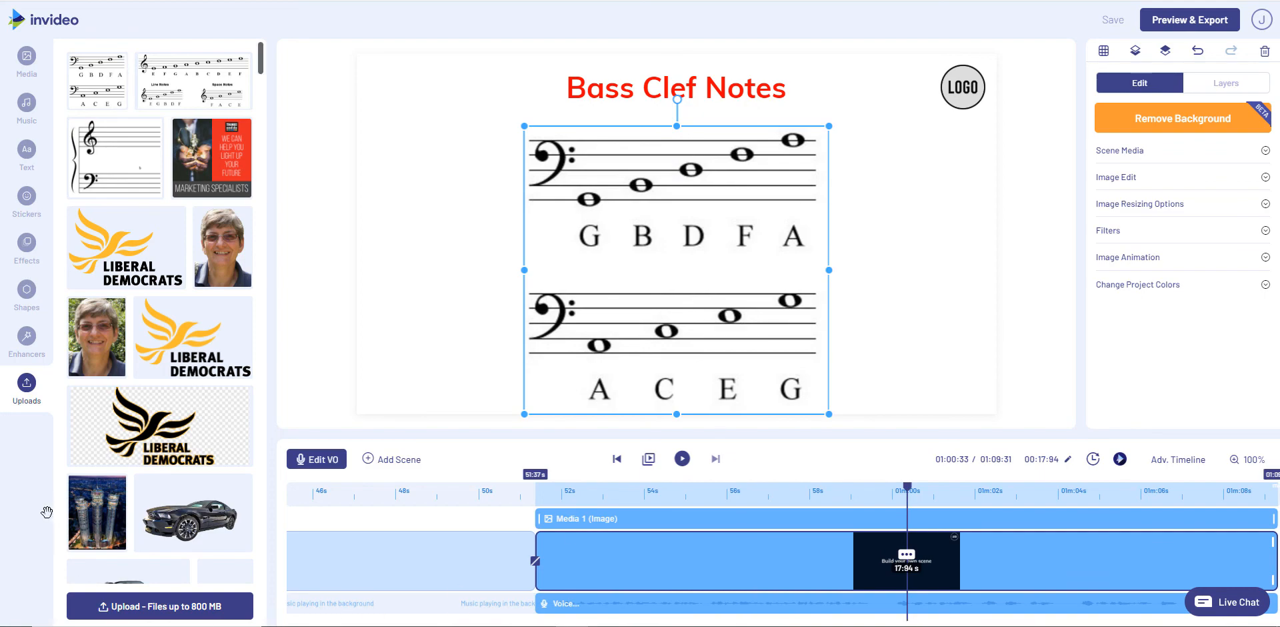
- Replace the scene's LOGO placeholder with the uploaded "THiNK! and do" logo
scroll(129, 393, down, 15)
scroll(129, 393, down, 20)
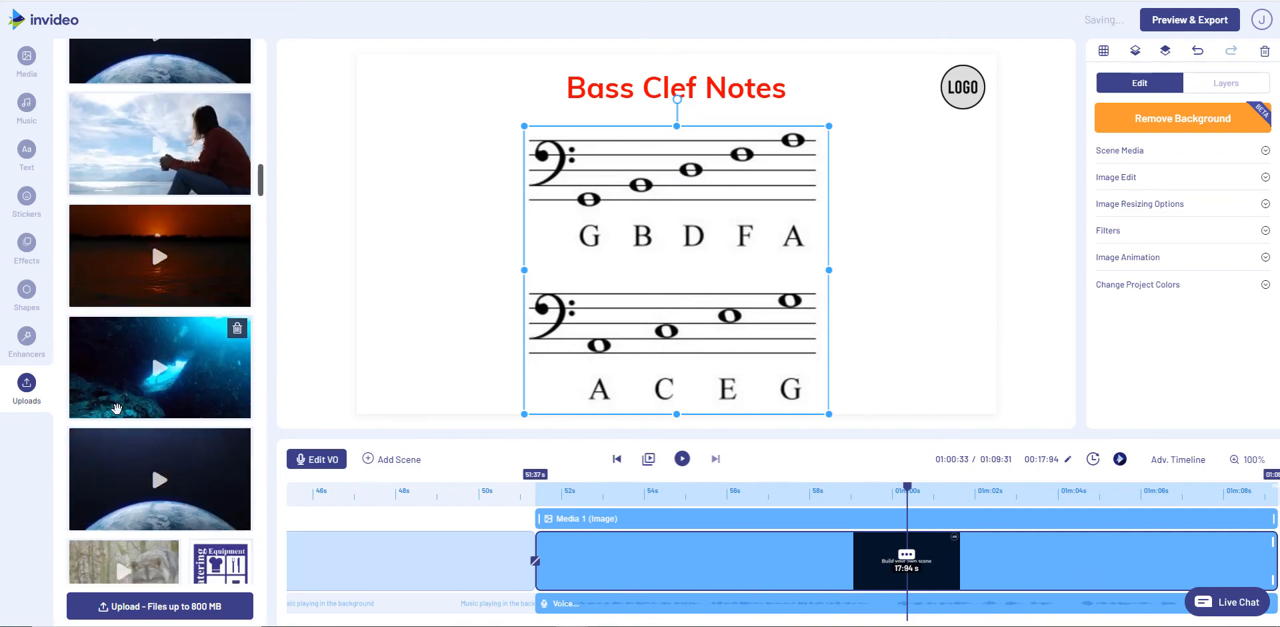
scroll(103, 417, down, 15)
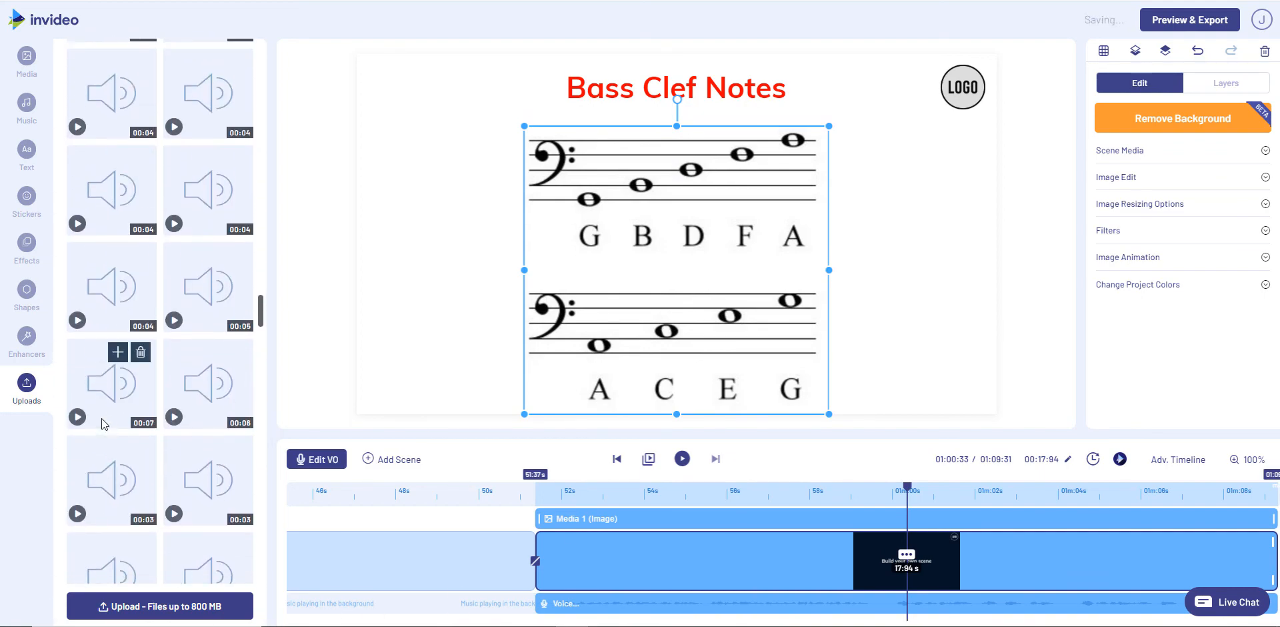
scroll(101, 418, down, 12)
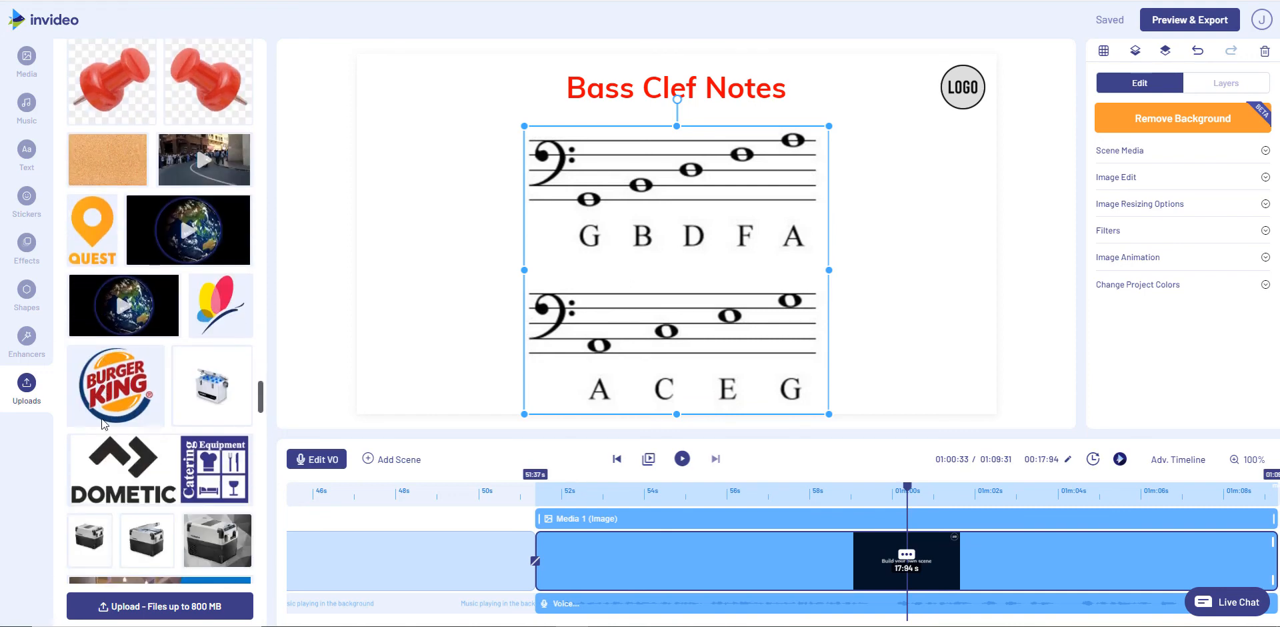
drag(102, 400, 960, 101)
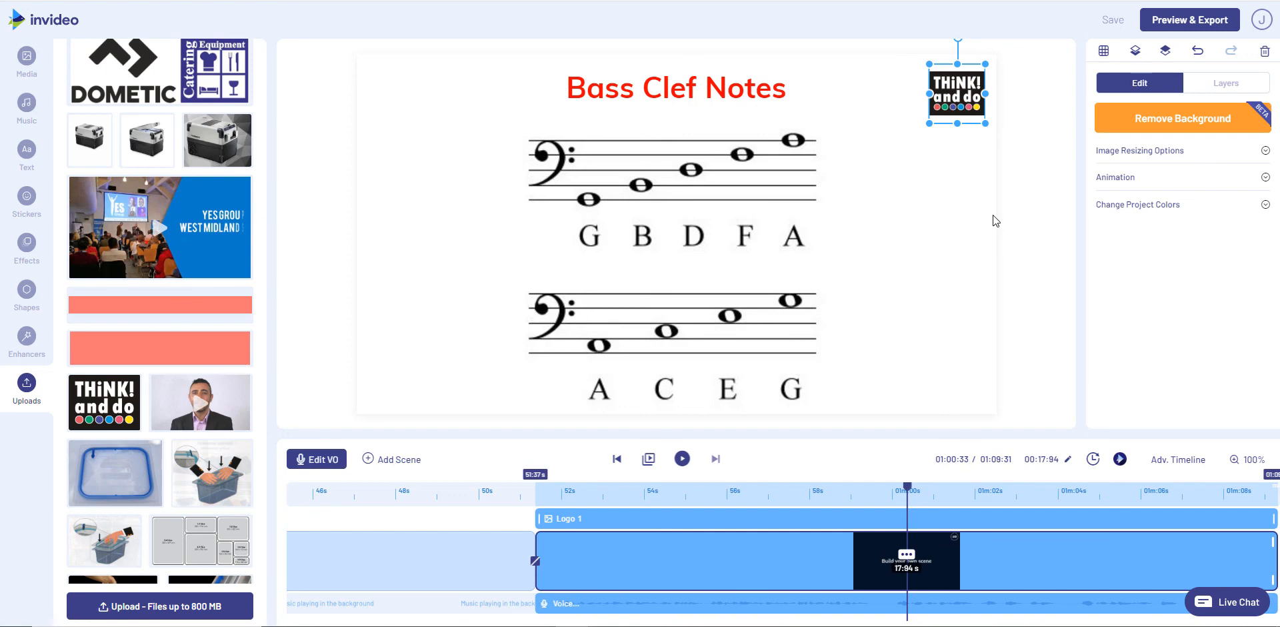
- Preview the Bass Clef Notes scene, set the bass clef image's in-place animation to None, and preview the scene again
click(679, 453)
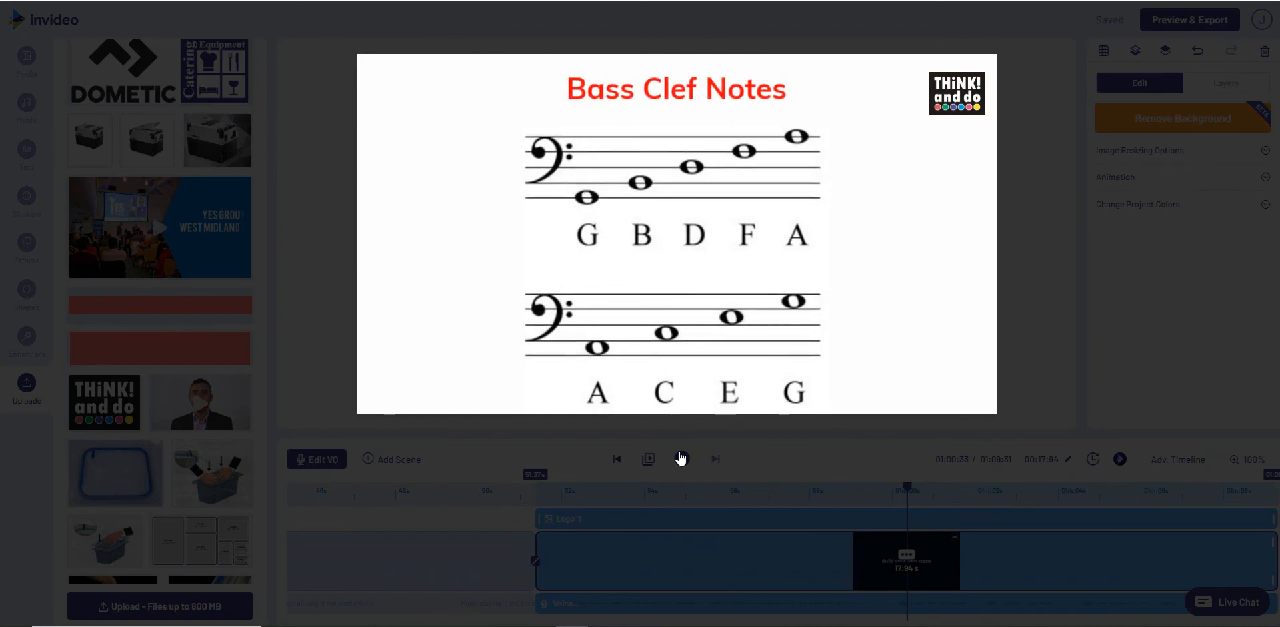
click(1037, 167)
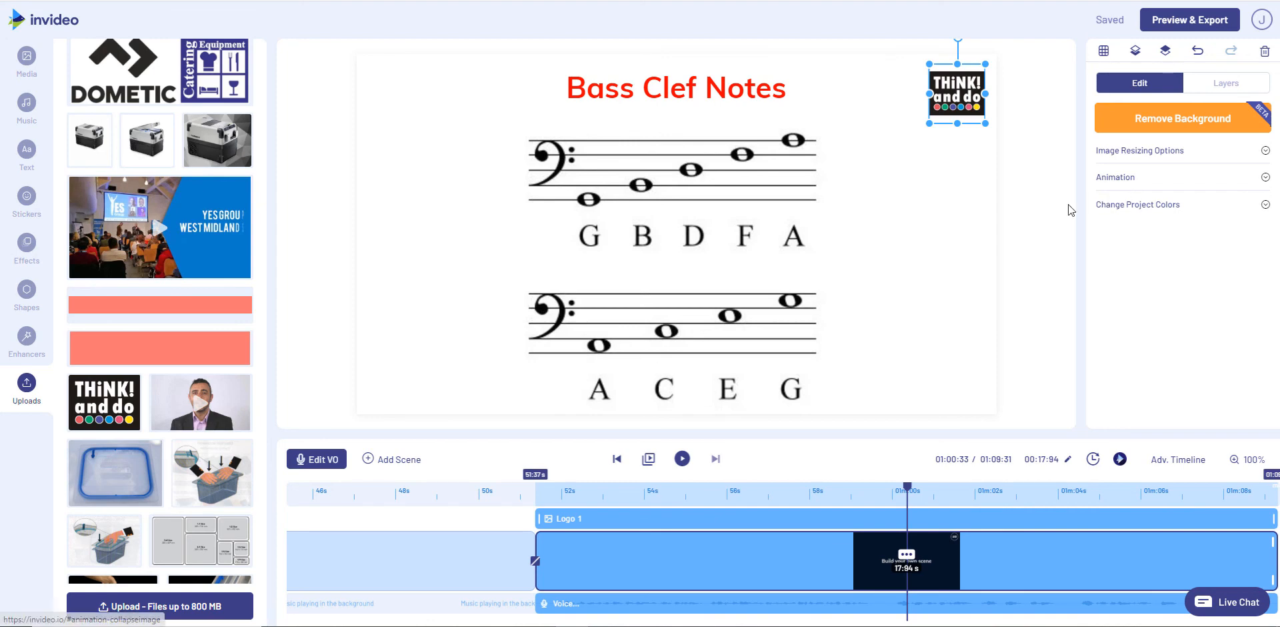
click(742, 252)
click(1126, 258)
click(1184, 285)
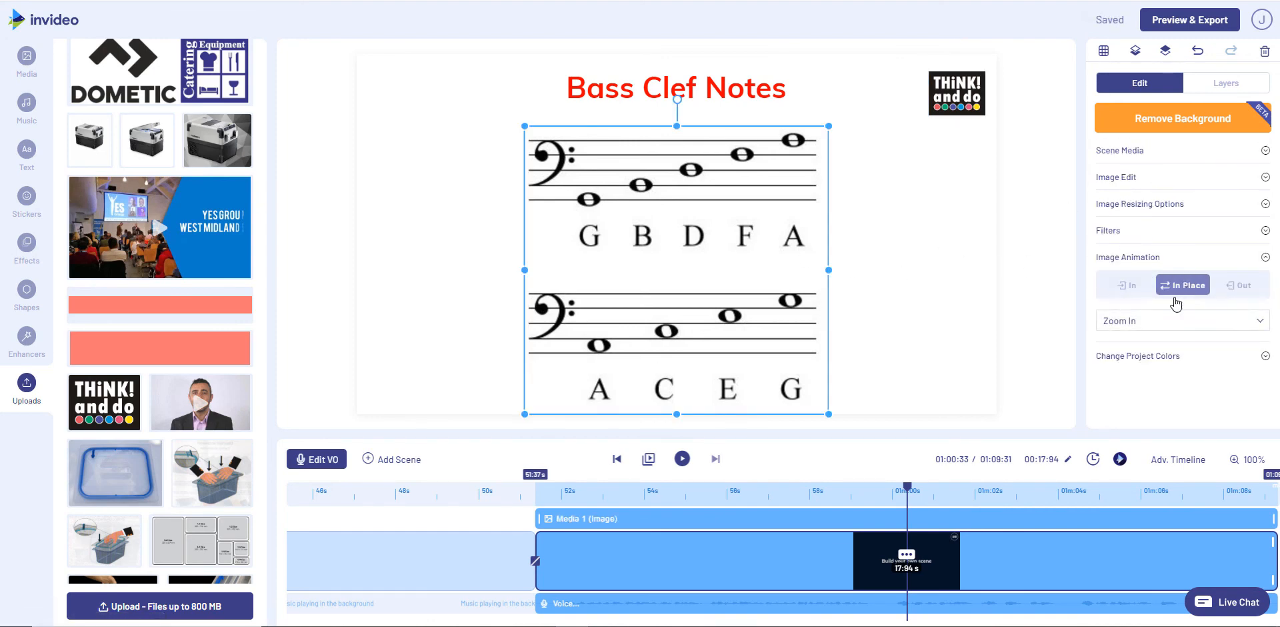
click(1155, 321)
click(681, 459)
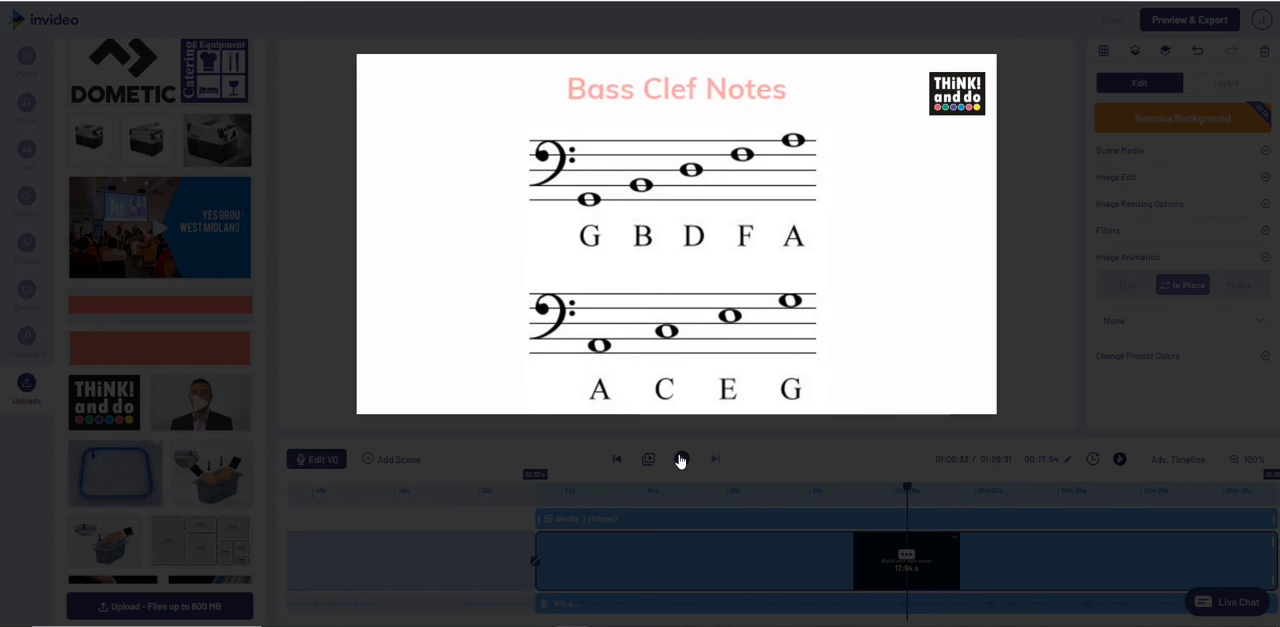